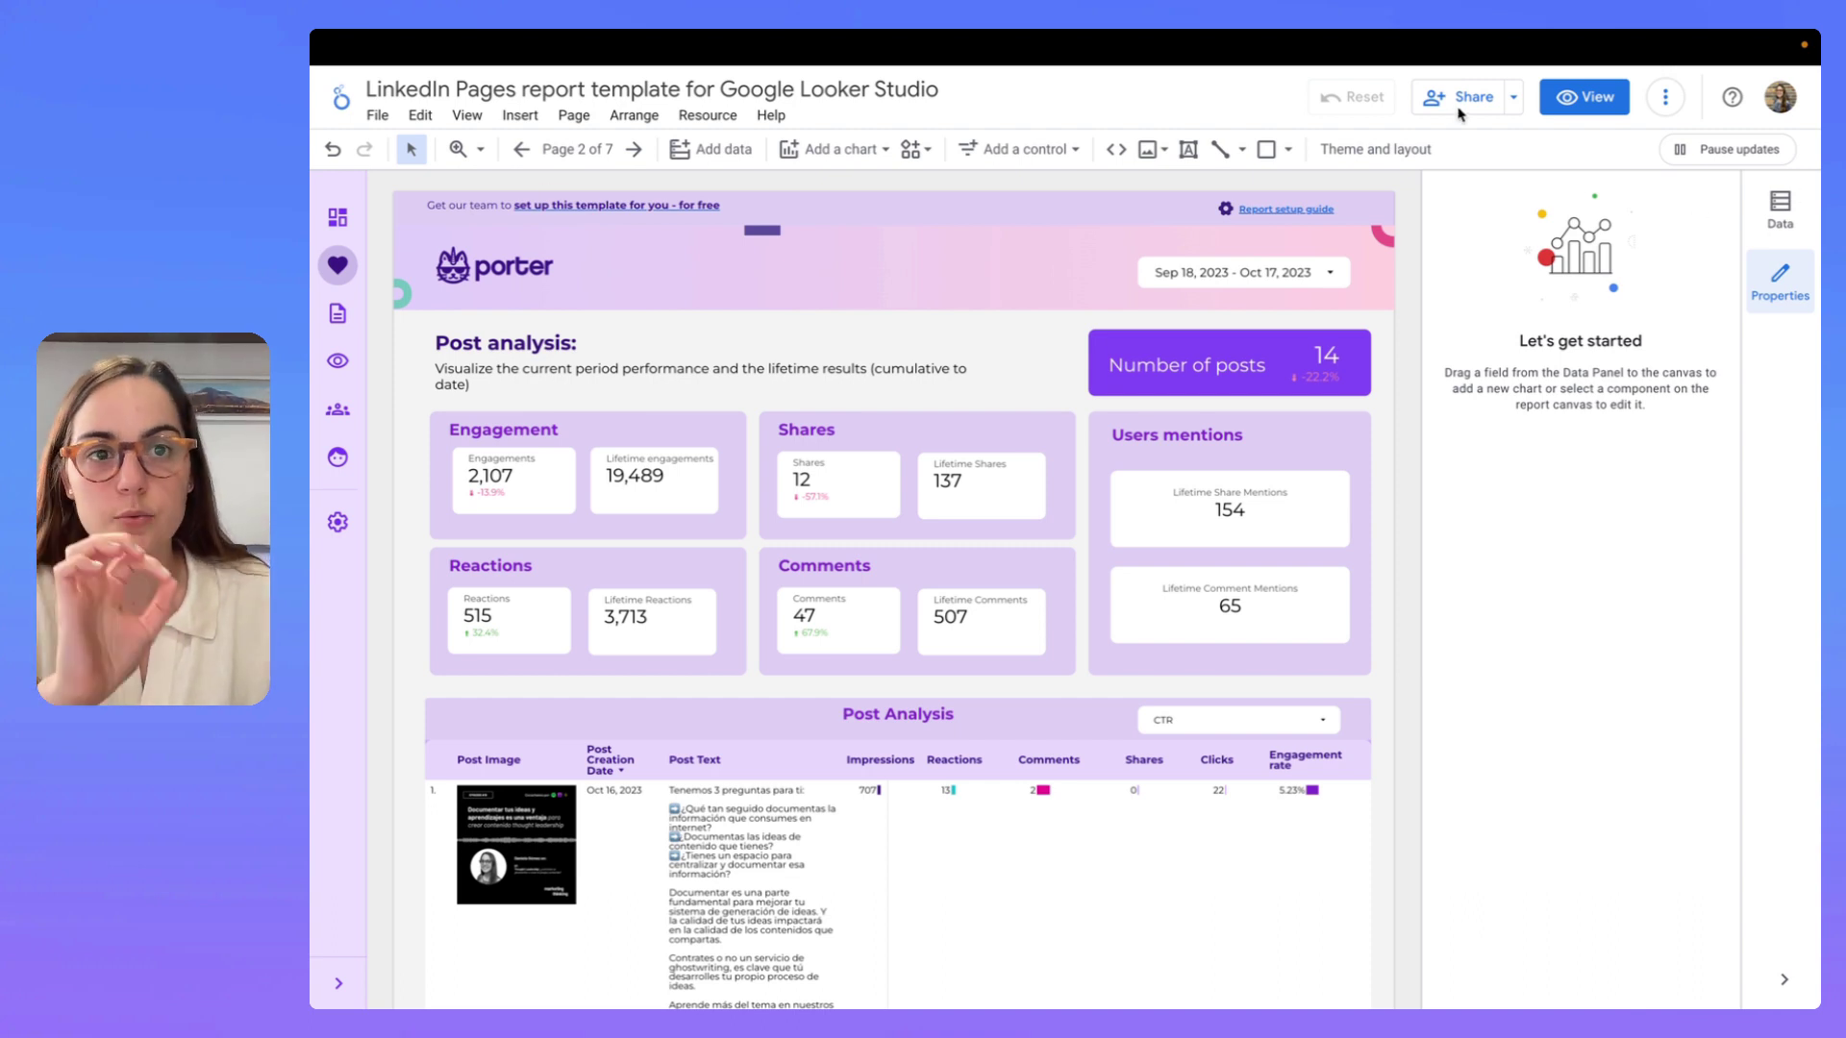
# Show the Share menu with invite, schedule delivery, link, embed and download options
pyautogui.click(1512, 101)
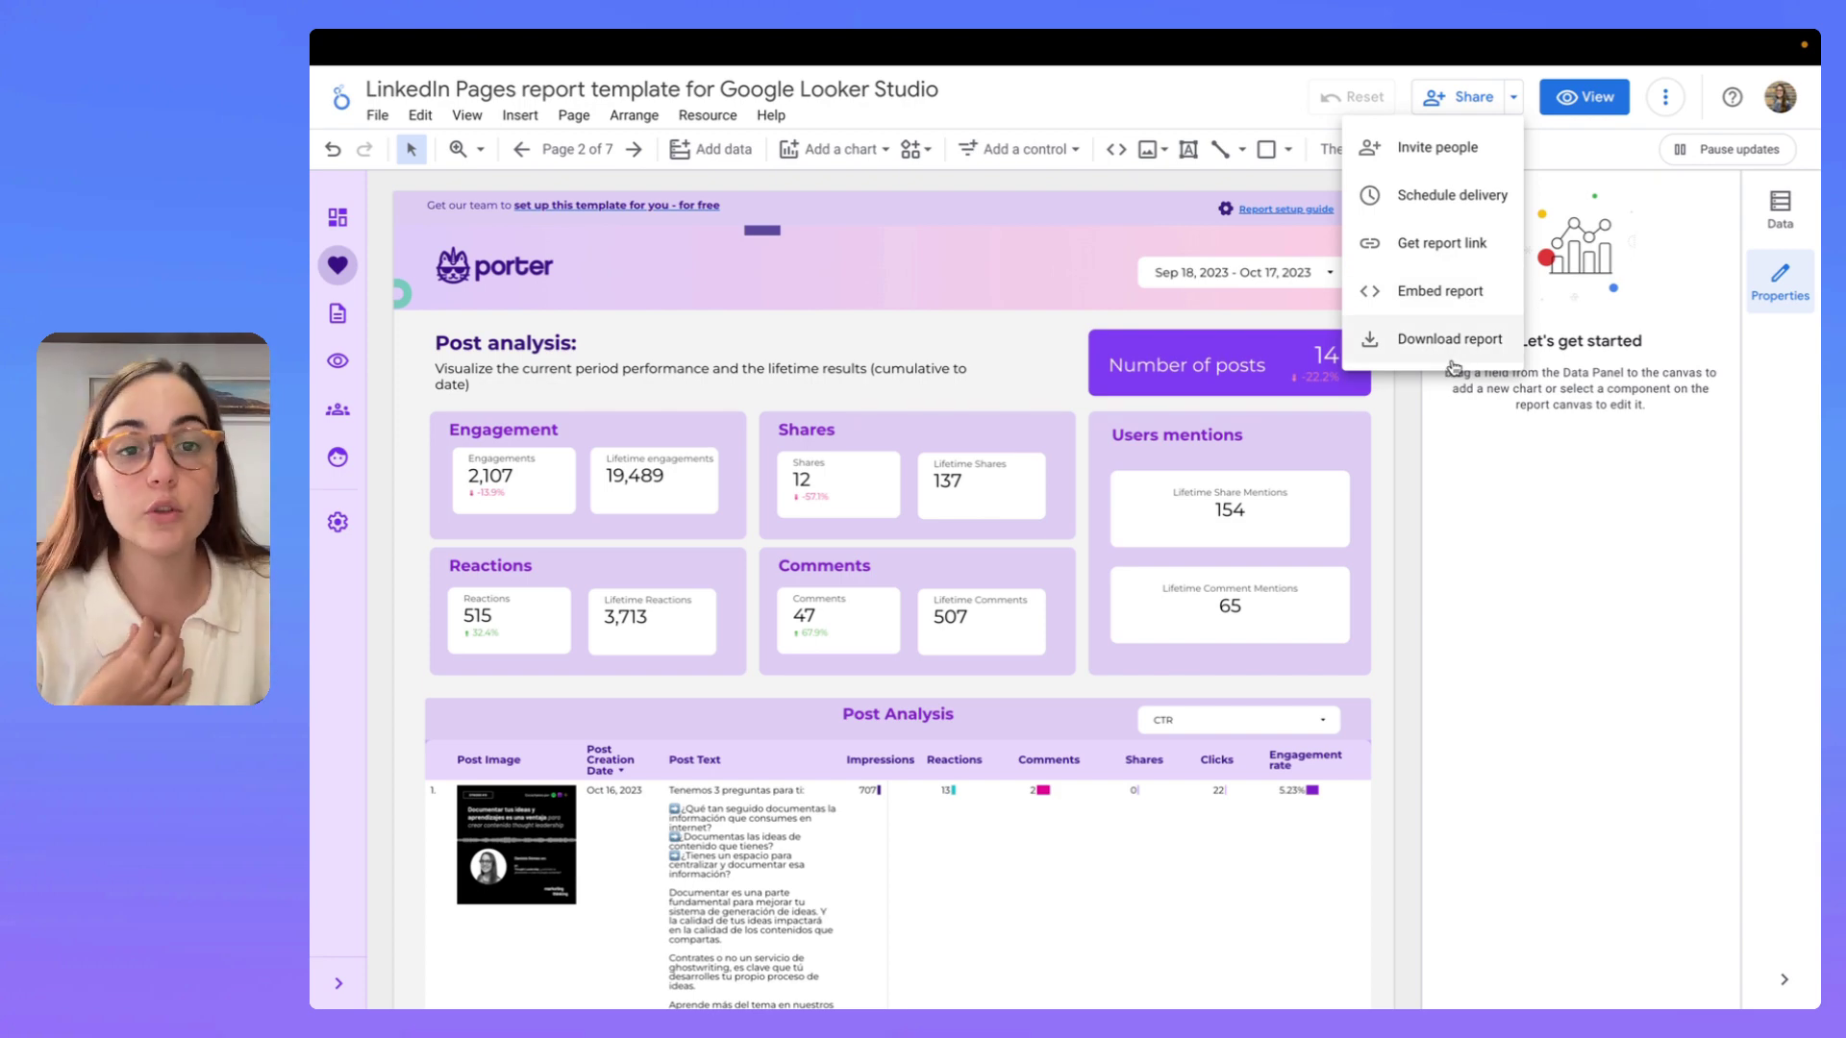
# Try inviting a suggested colleague as Viewer, then back out without sending
pyautogui.click(1435, 152)
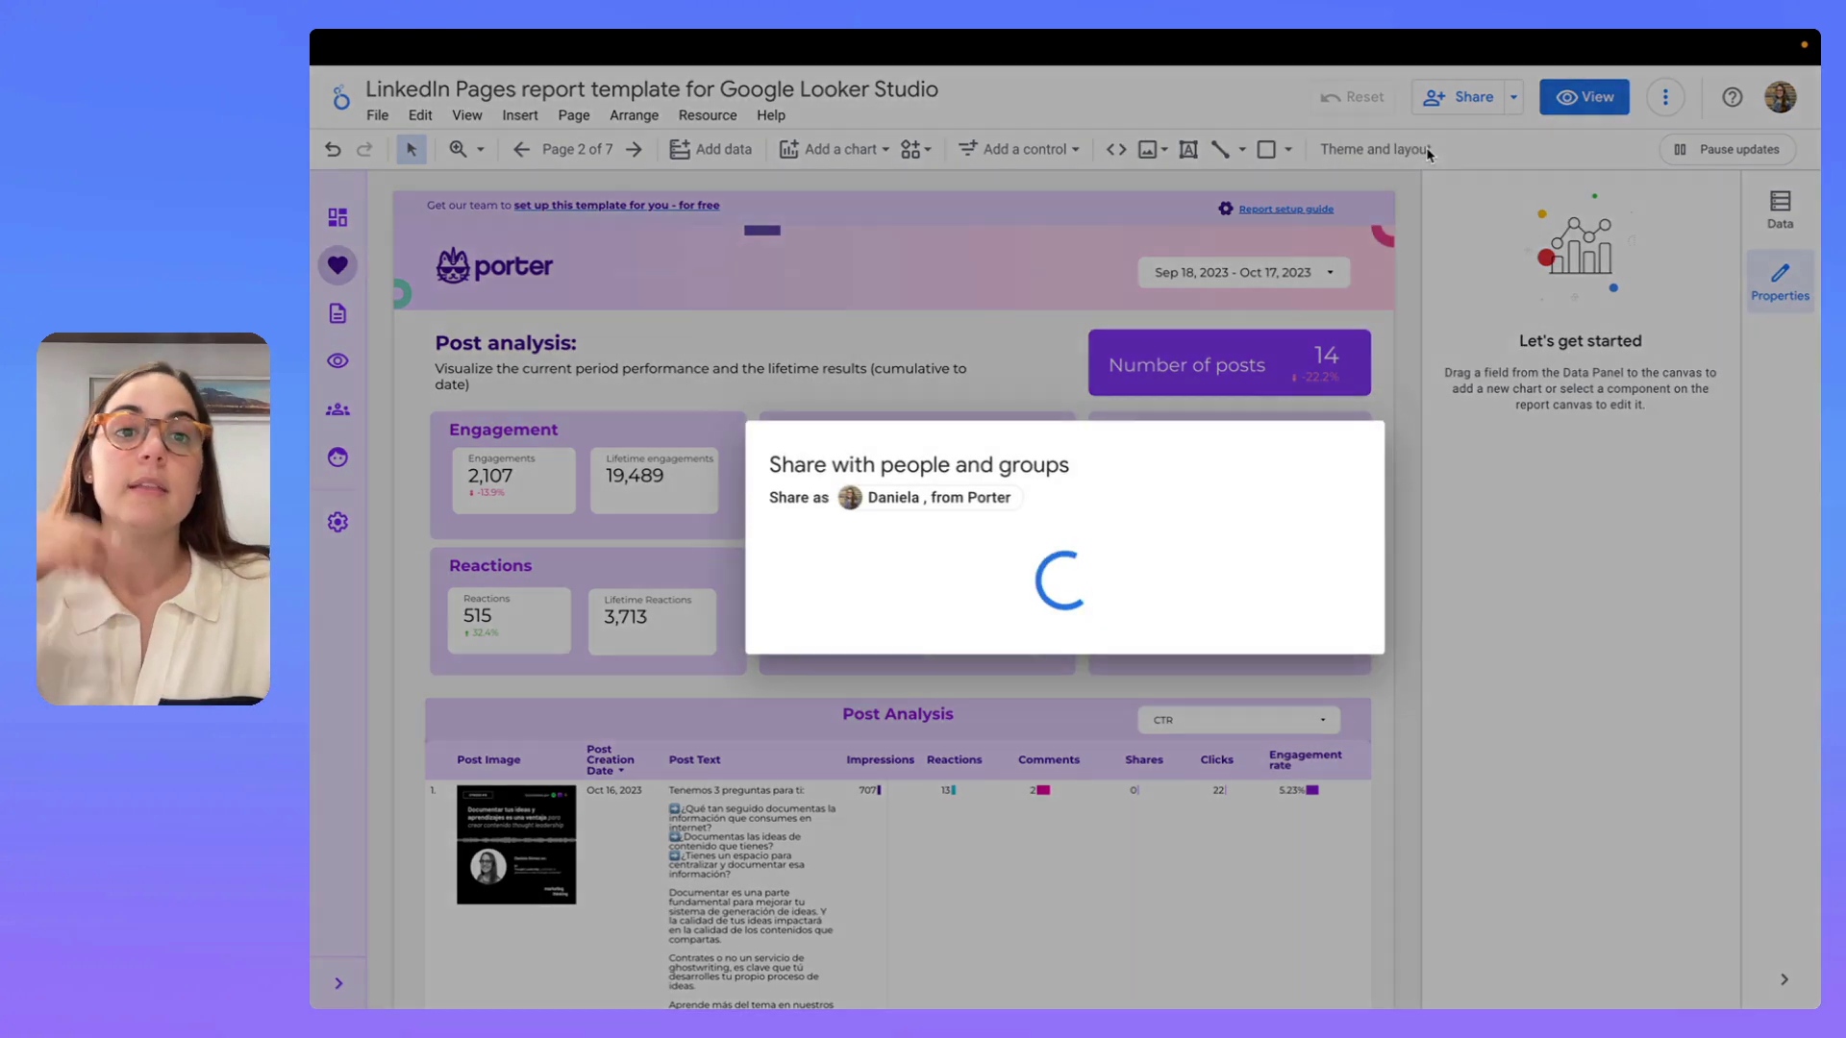
pyautogui.click(822, 447)
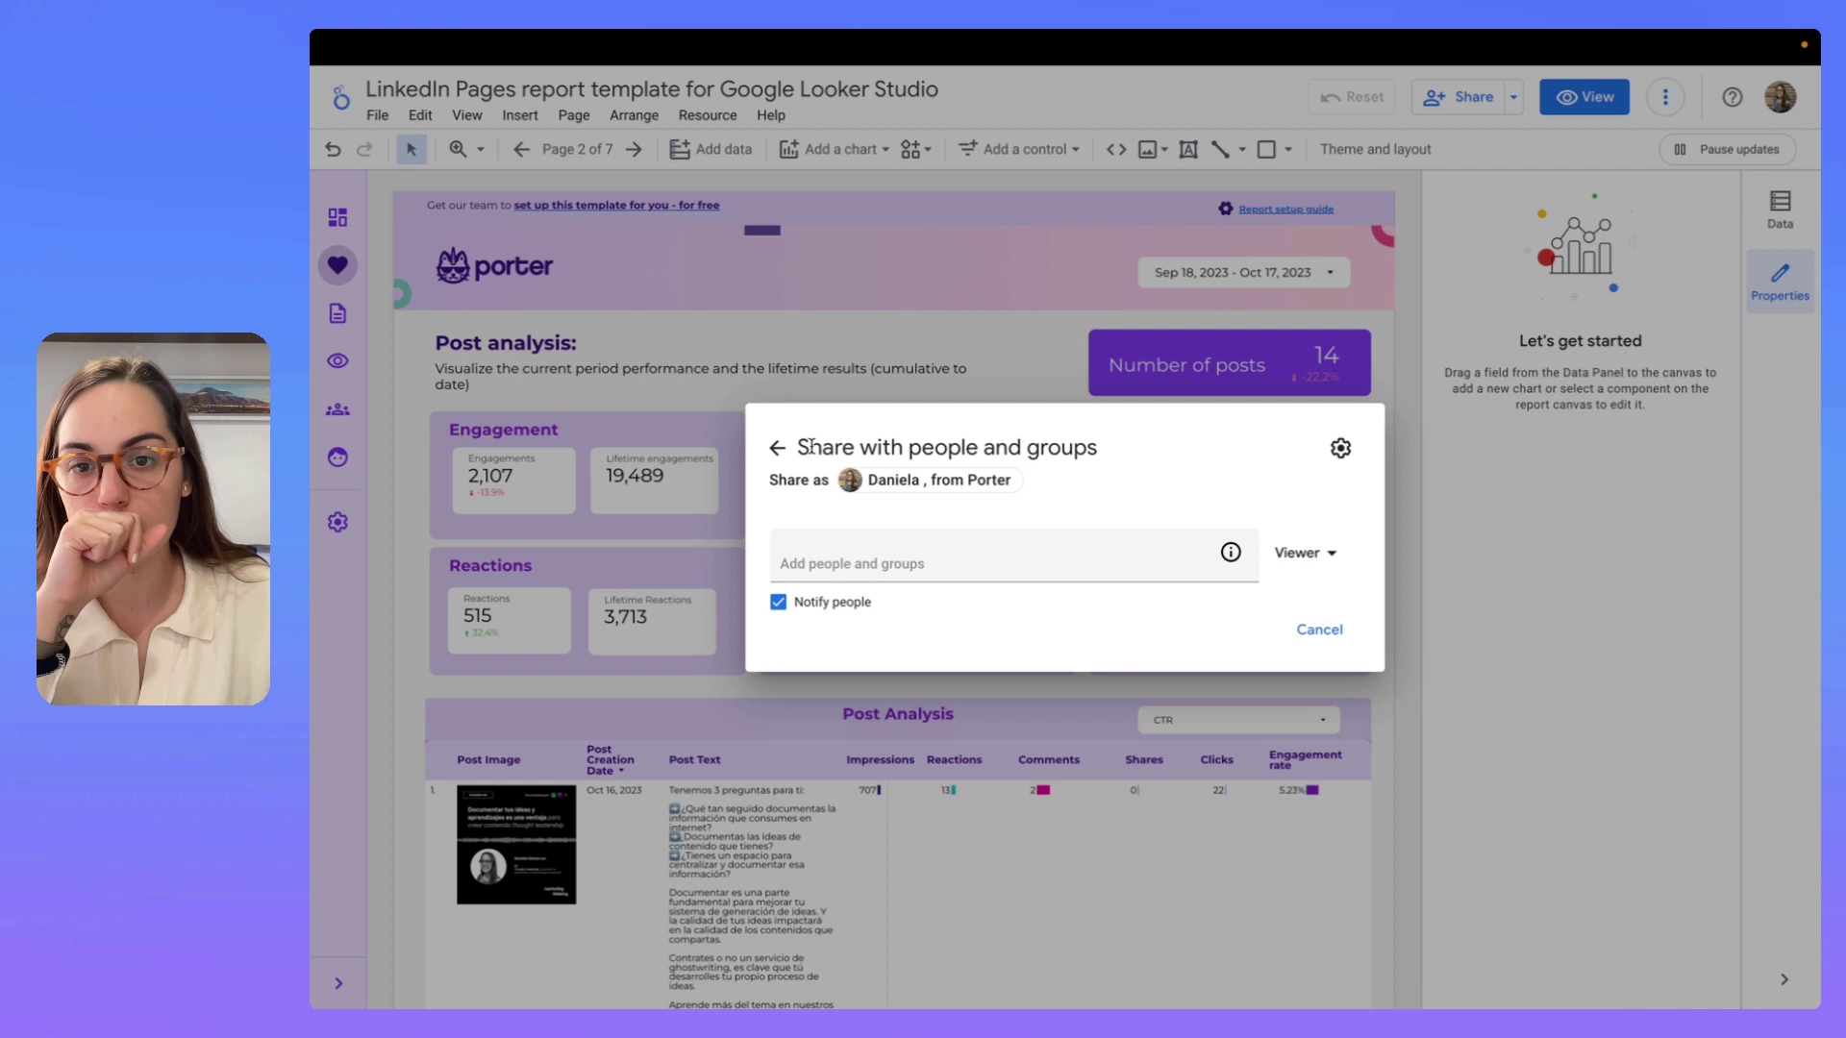
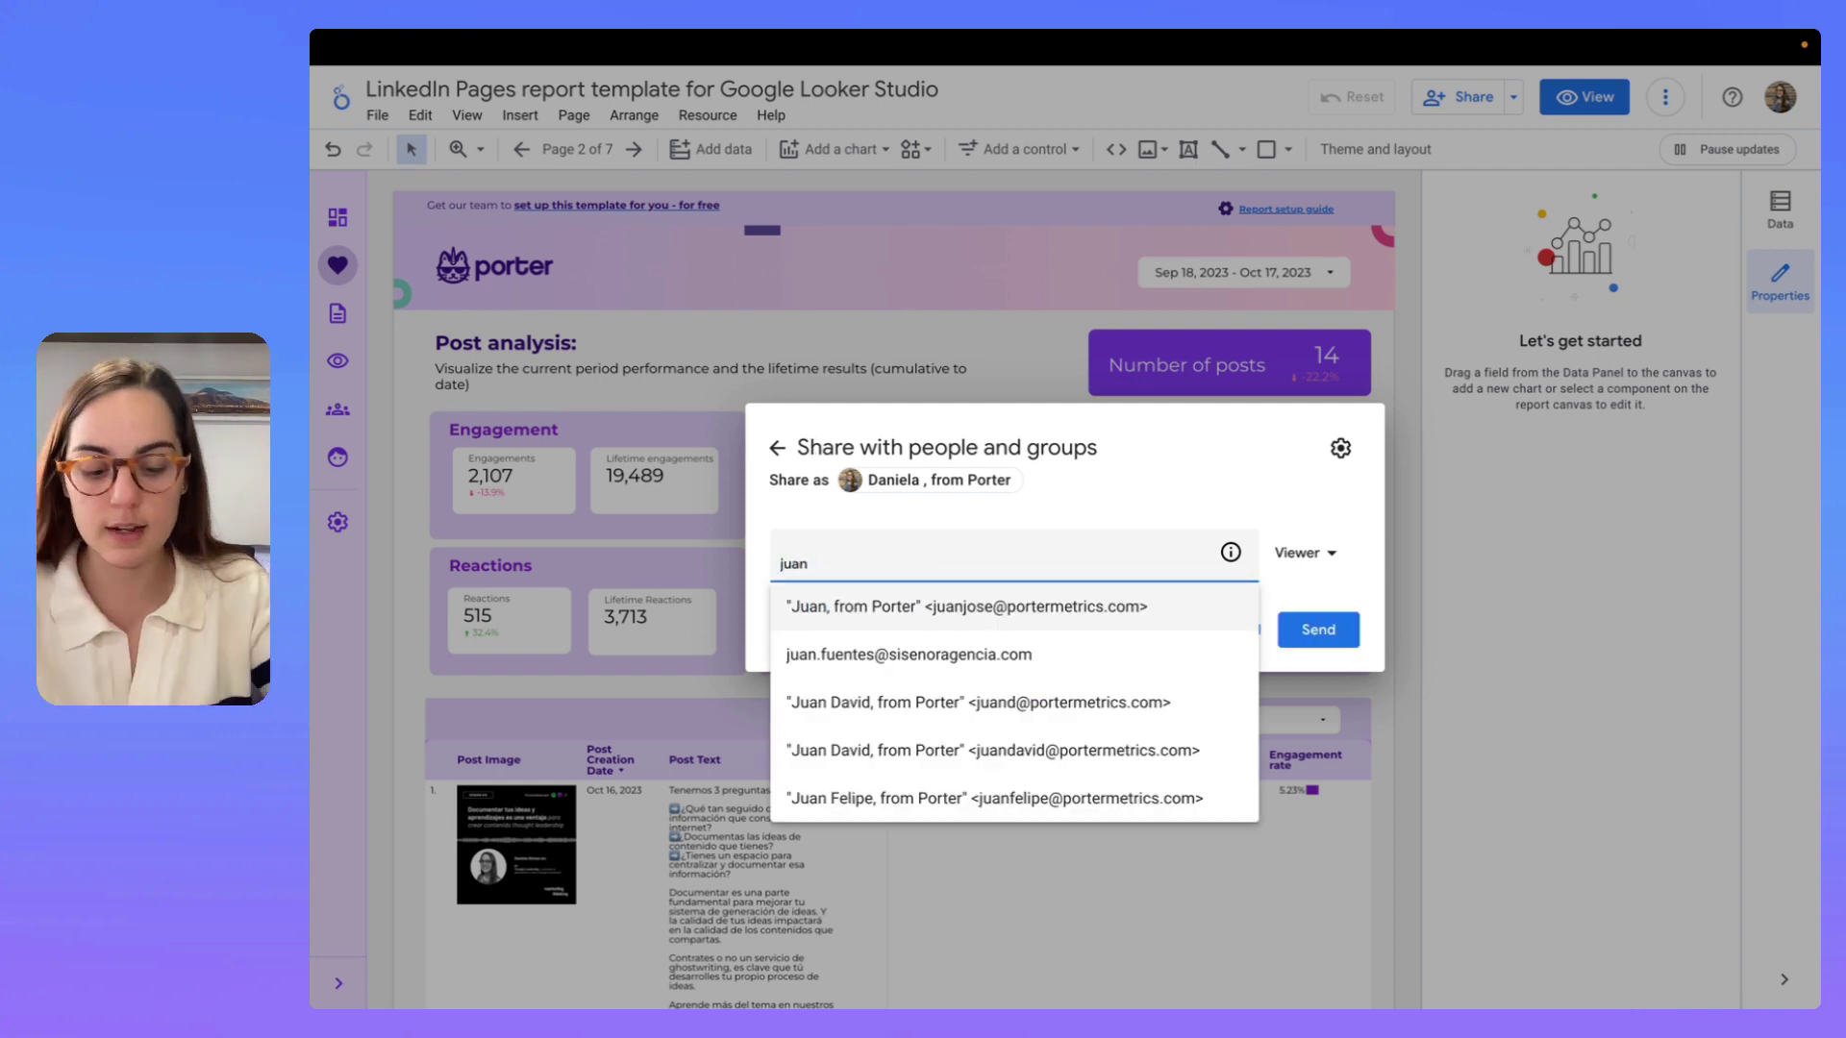
pyautogui.click(1187, 608)
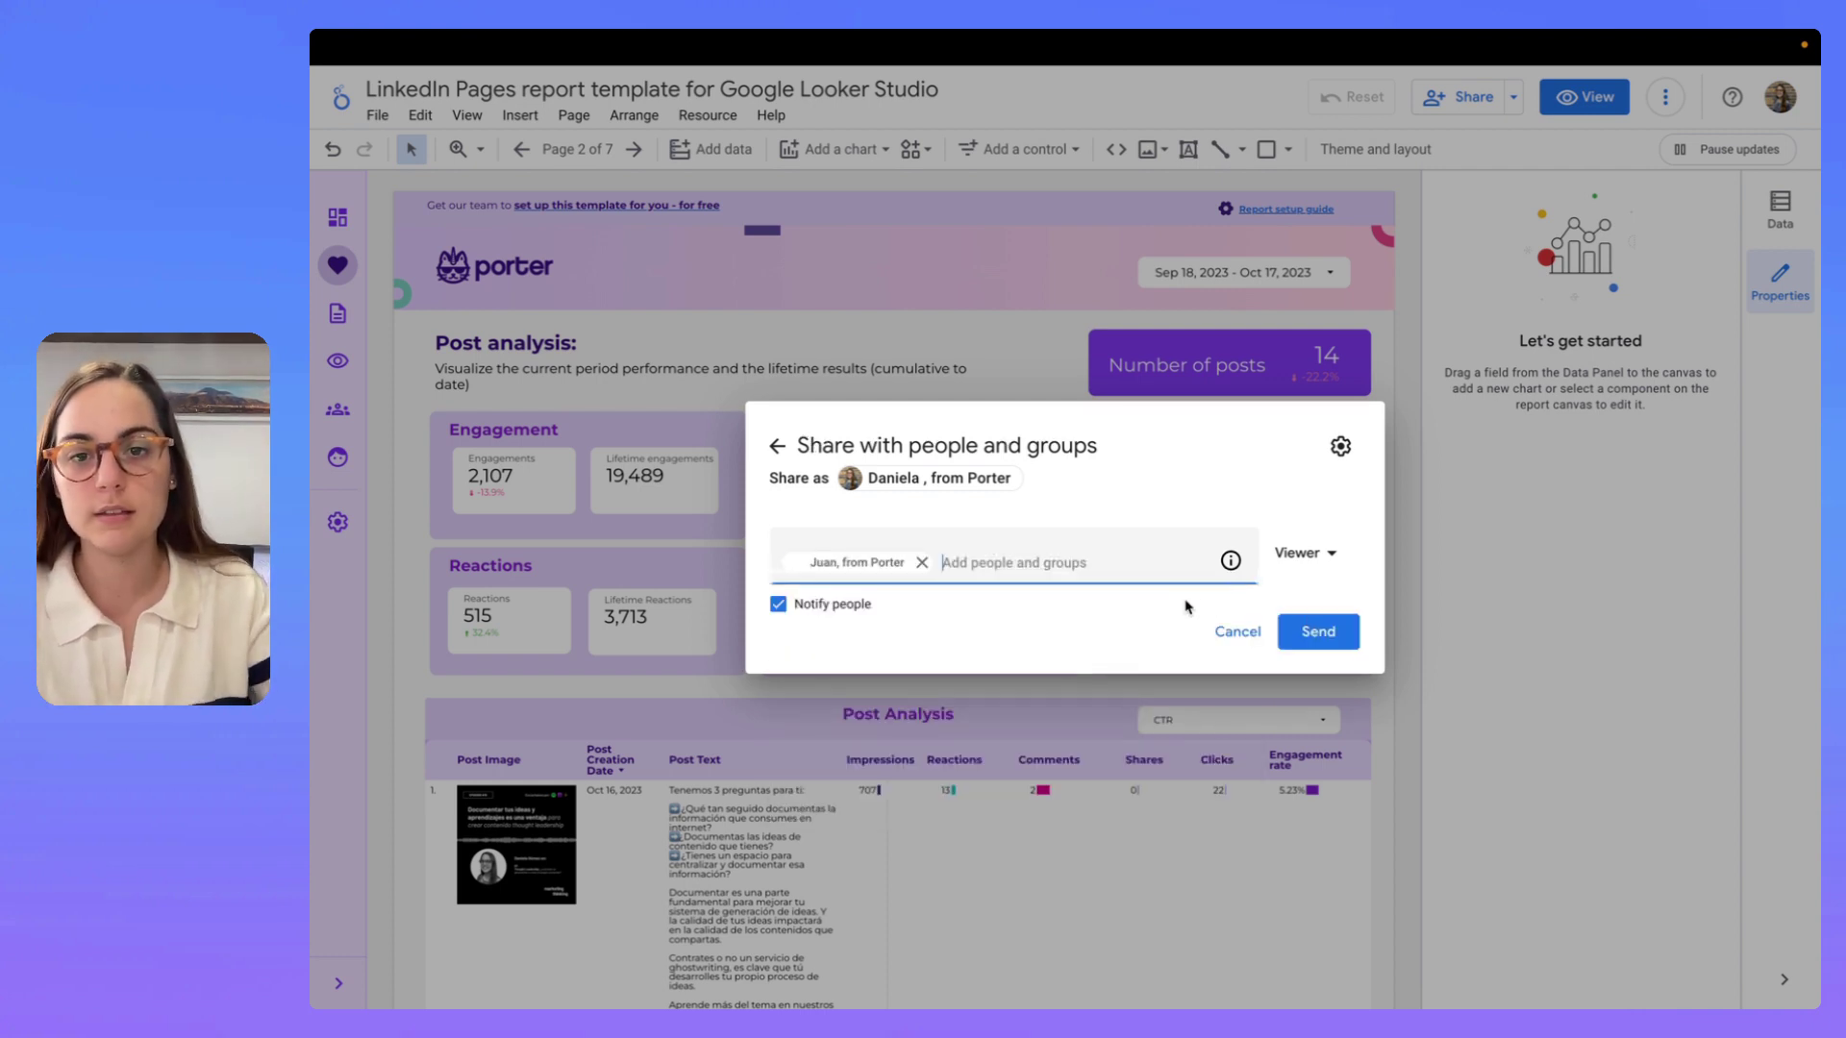
pyautogui.click(1298, 557)
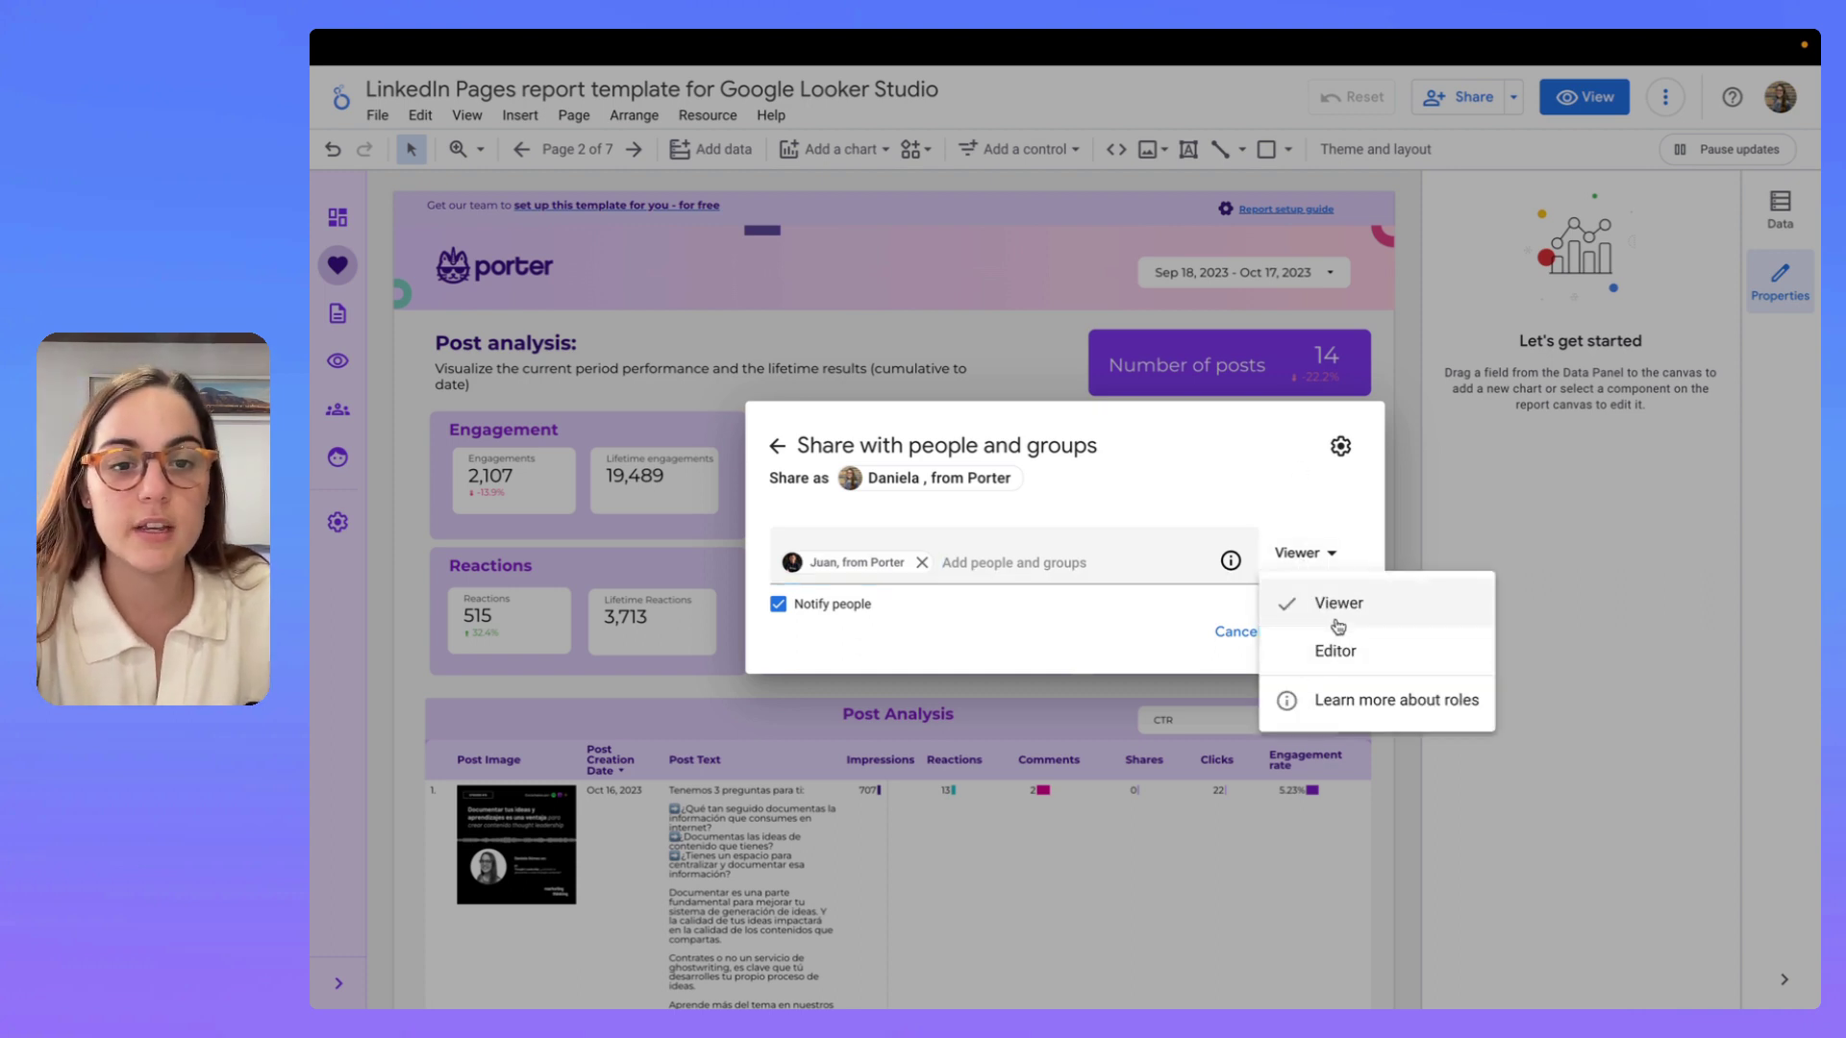
pyautogui.click(1275, 502)
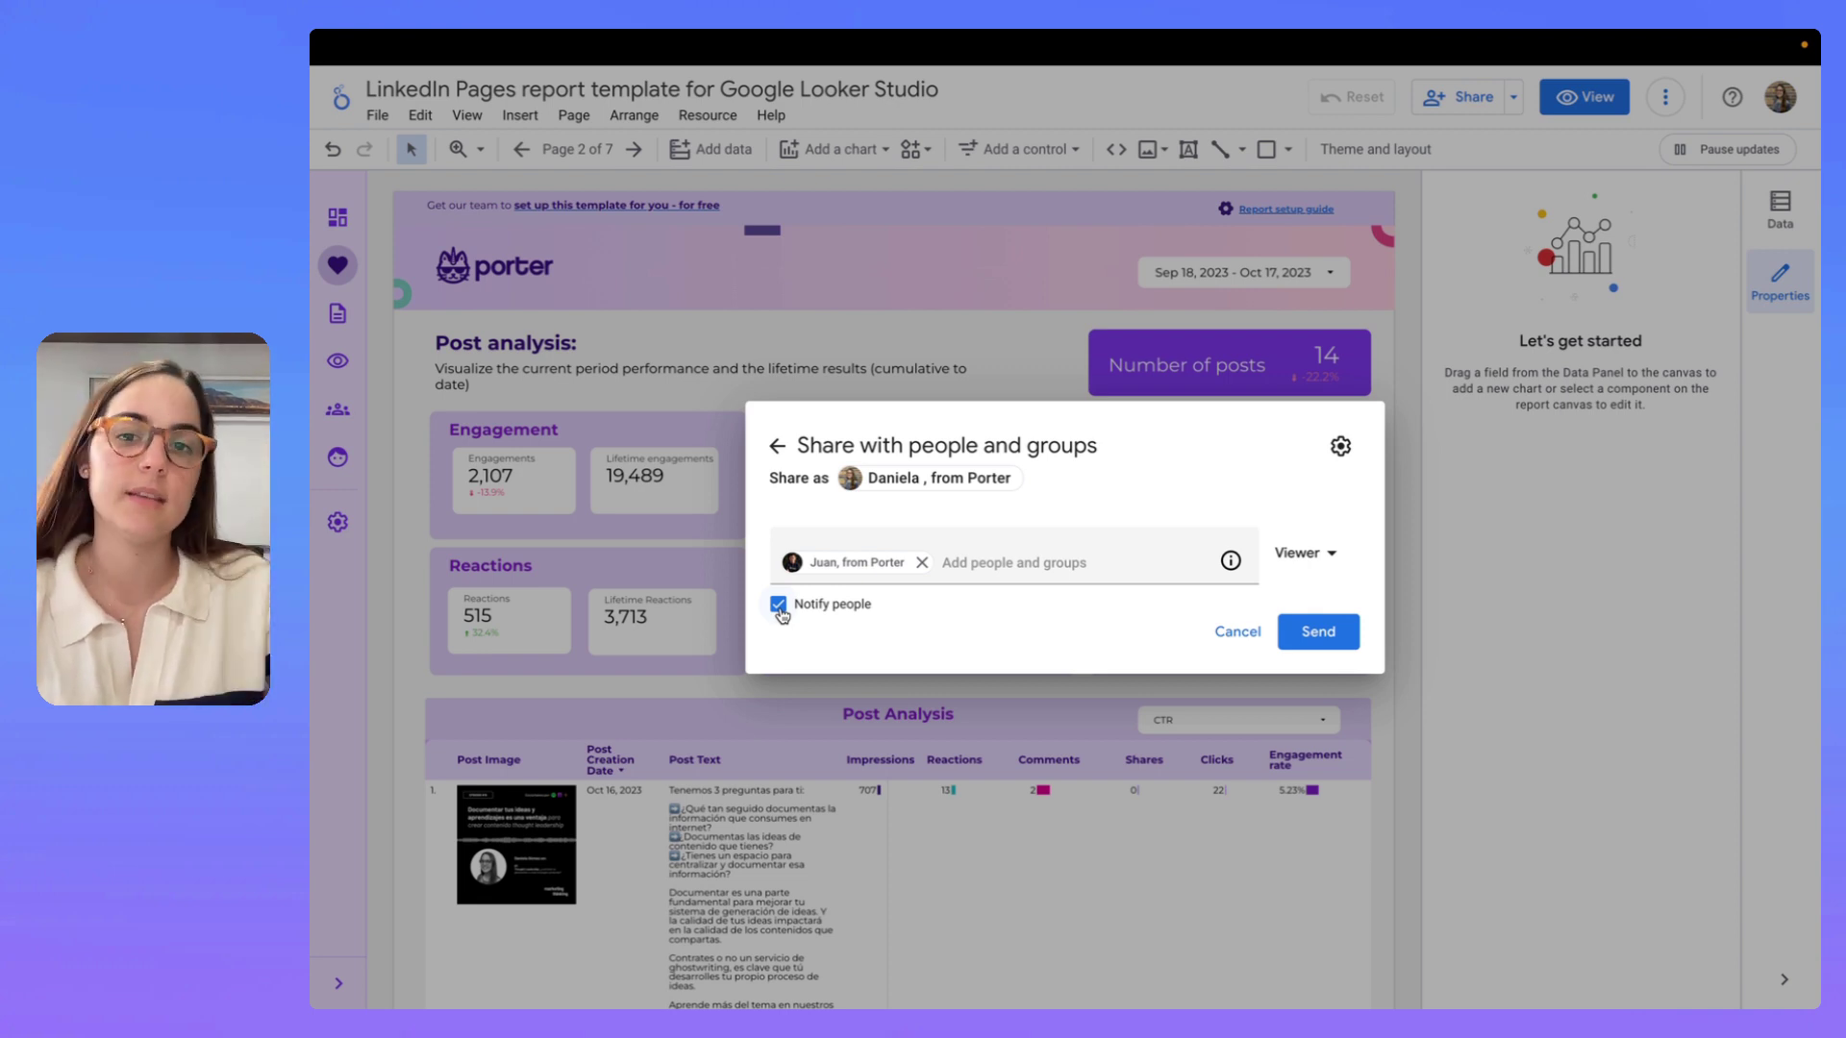
pyautogui.click(778, 446)
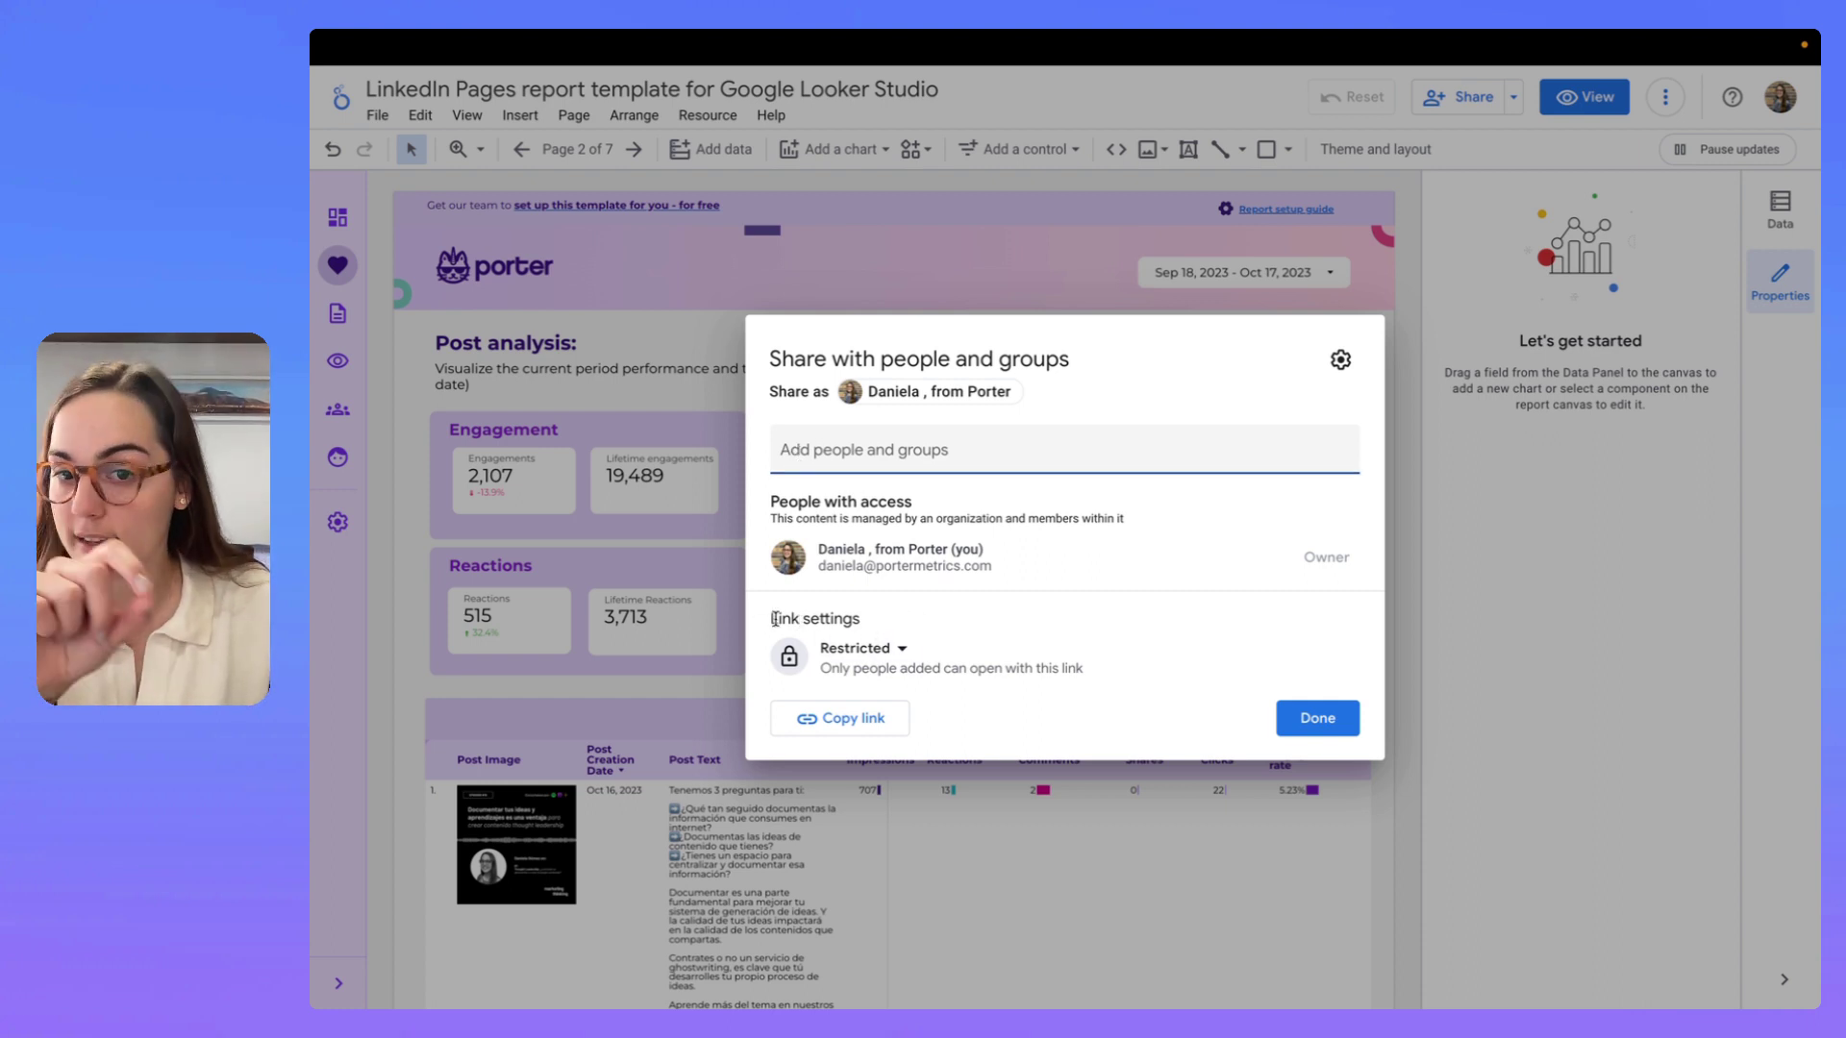
# Change link access from Restricted to Public, keeping the Viewer role
pyautogui.moveTo(774, 618); pyautogui.dragTo(865, 621)
pyautogui.click(881, 653)
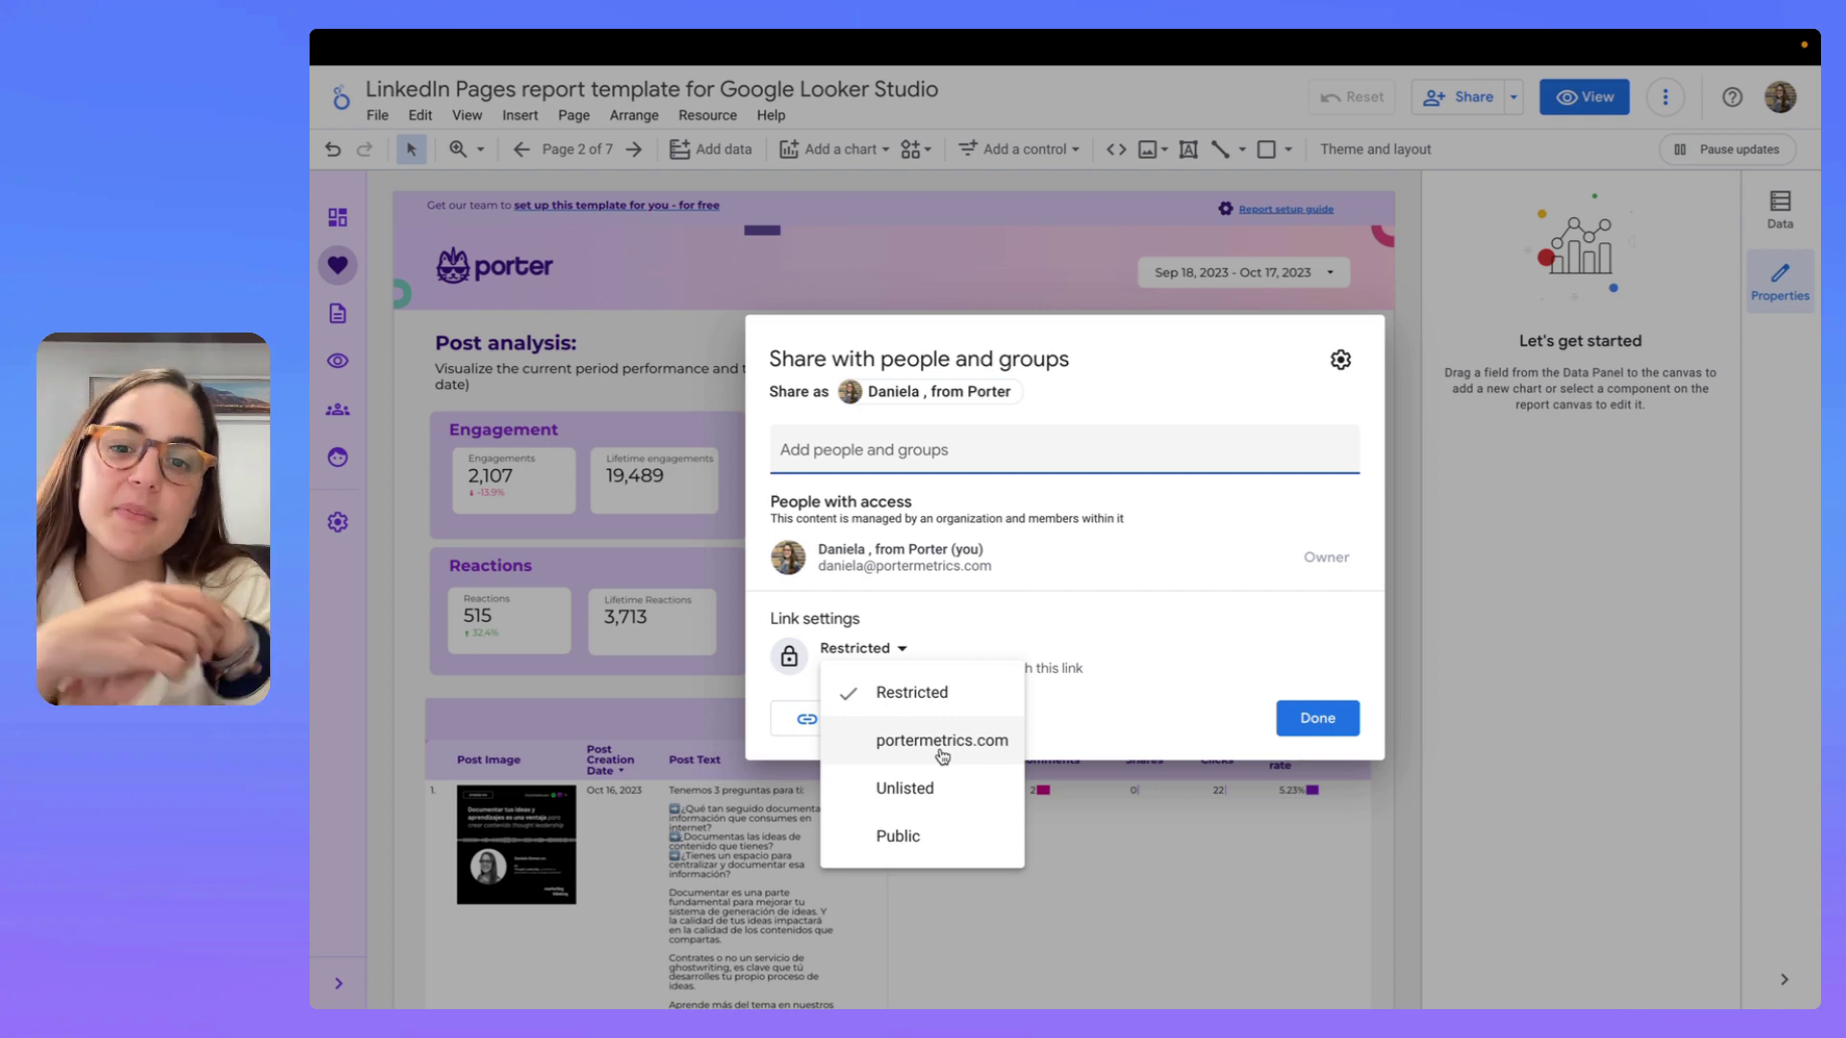
pyautogui.click(939, 784)
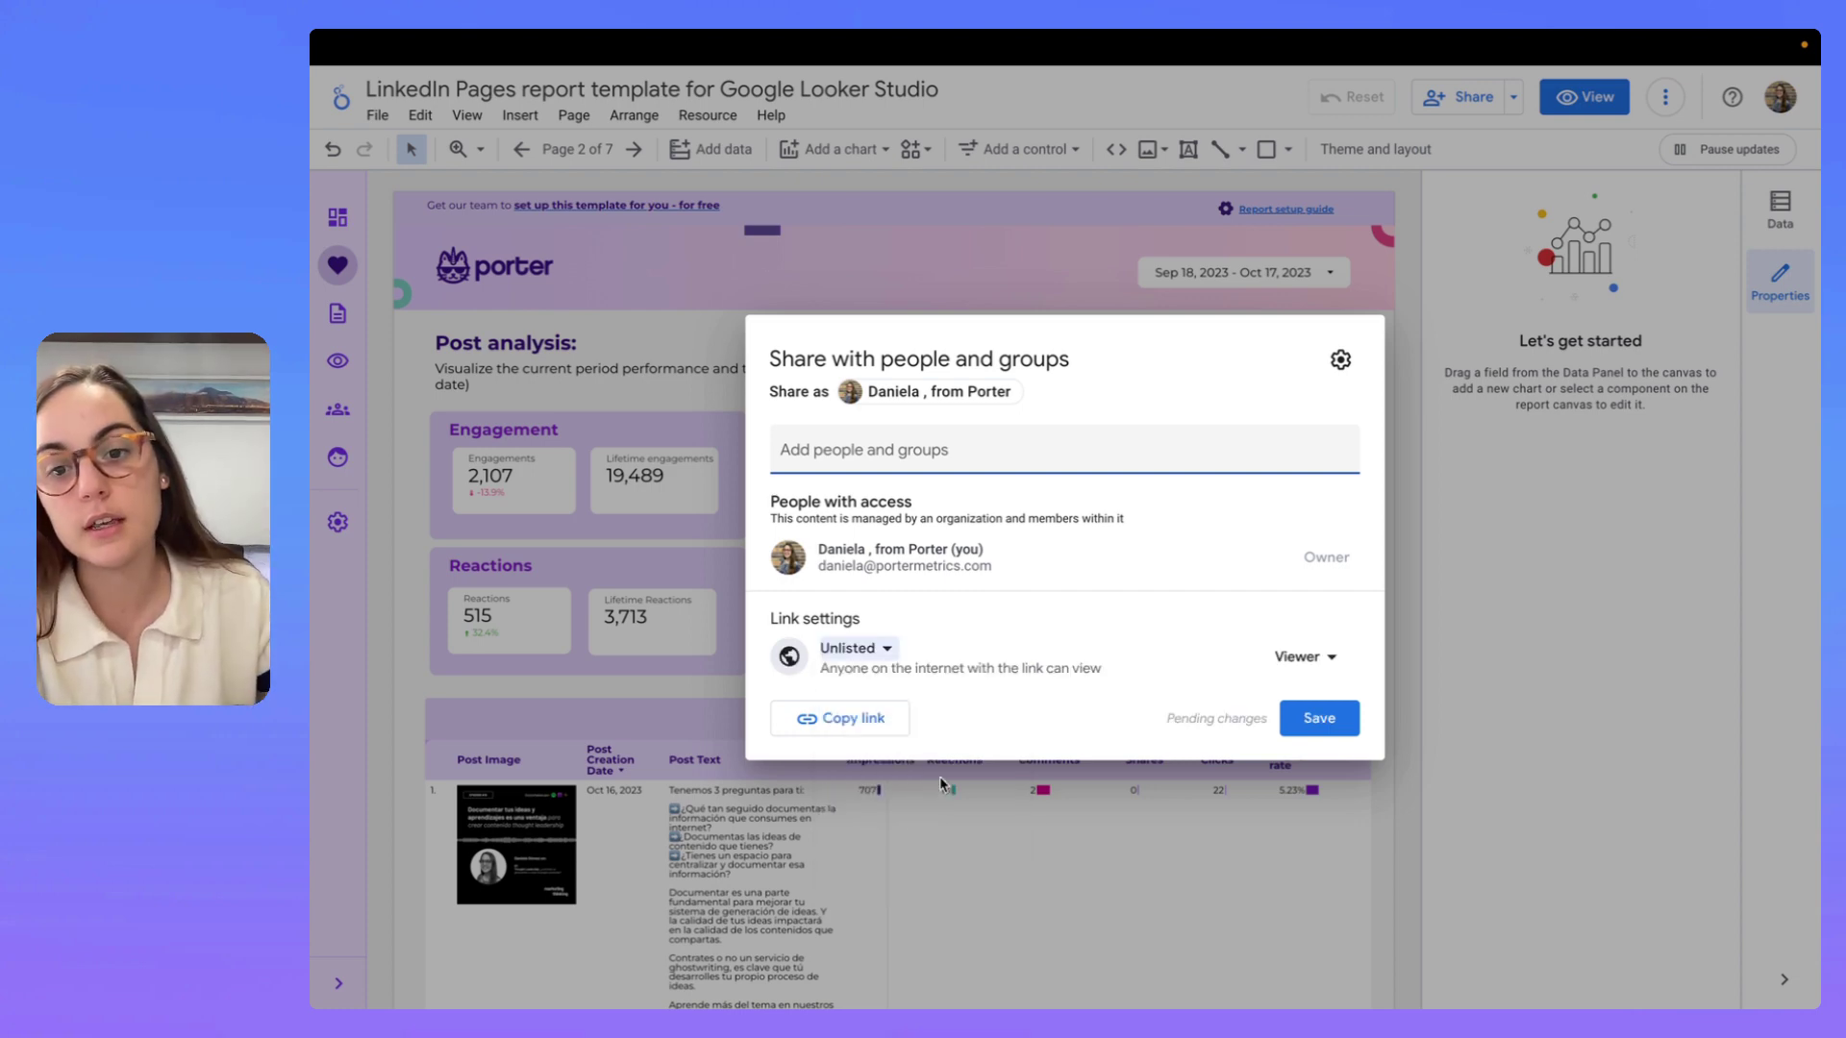
pyautogui.click(900, 660)
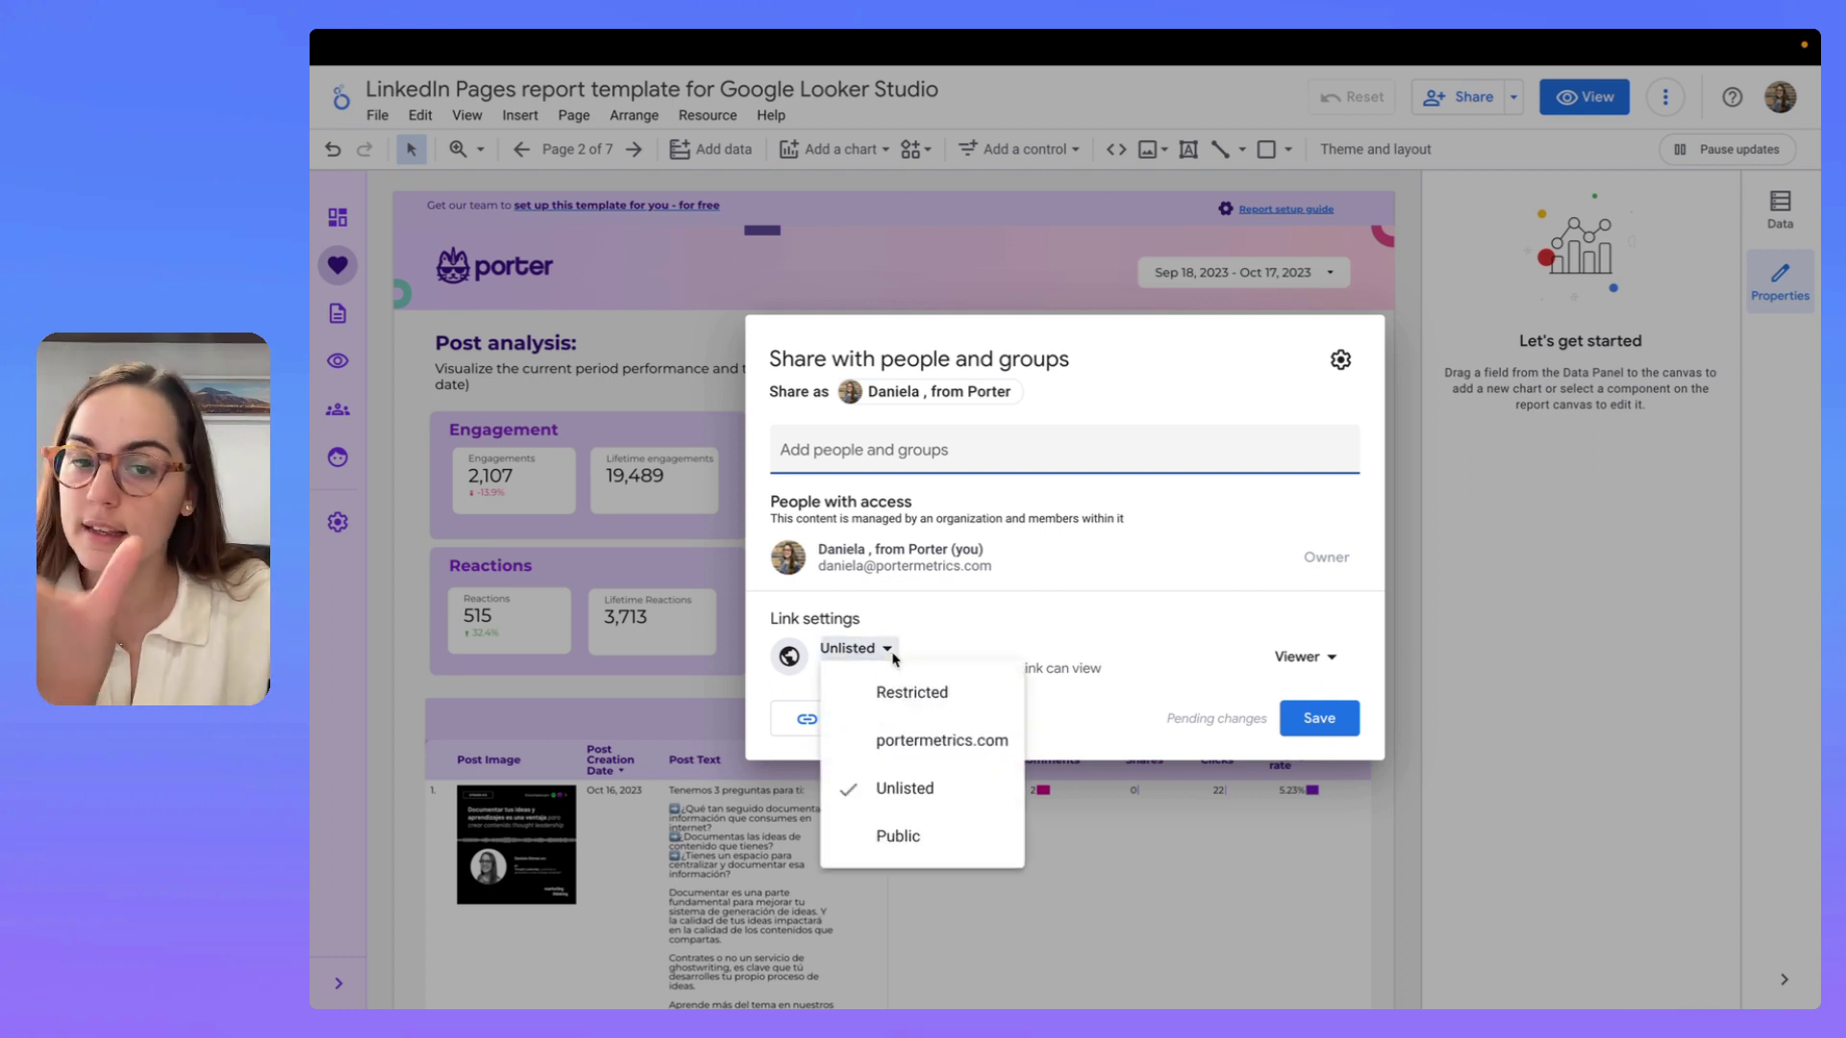
pyautogui.click(905, 832)
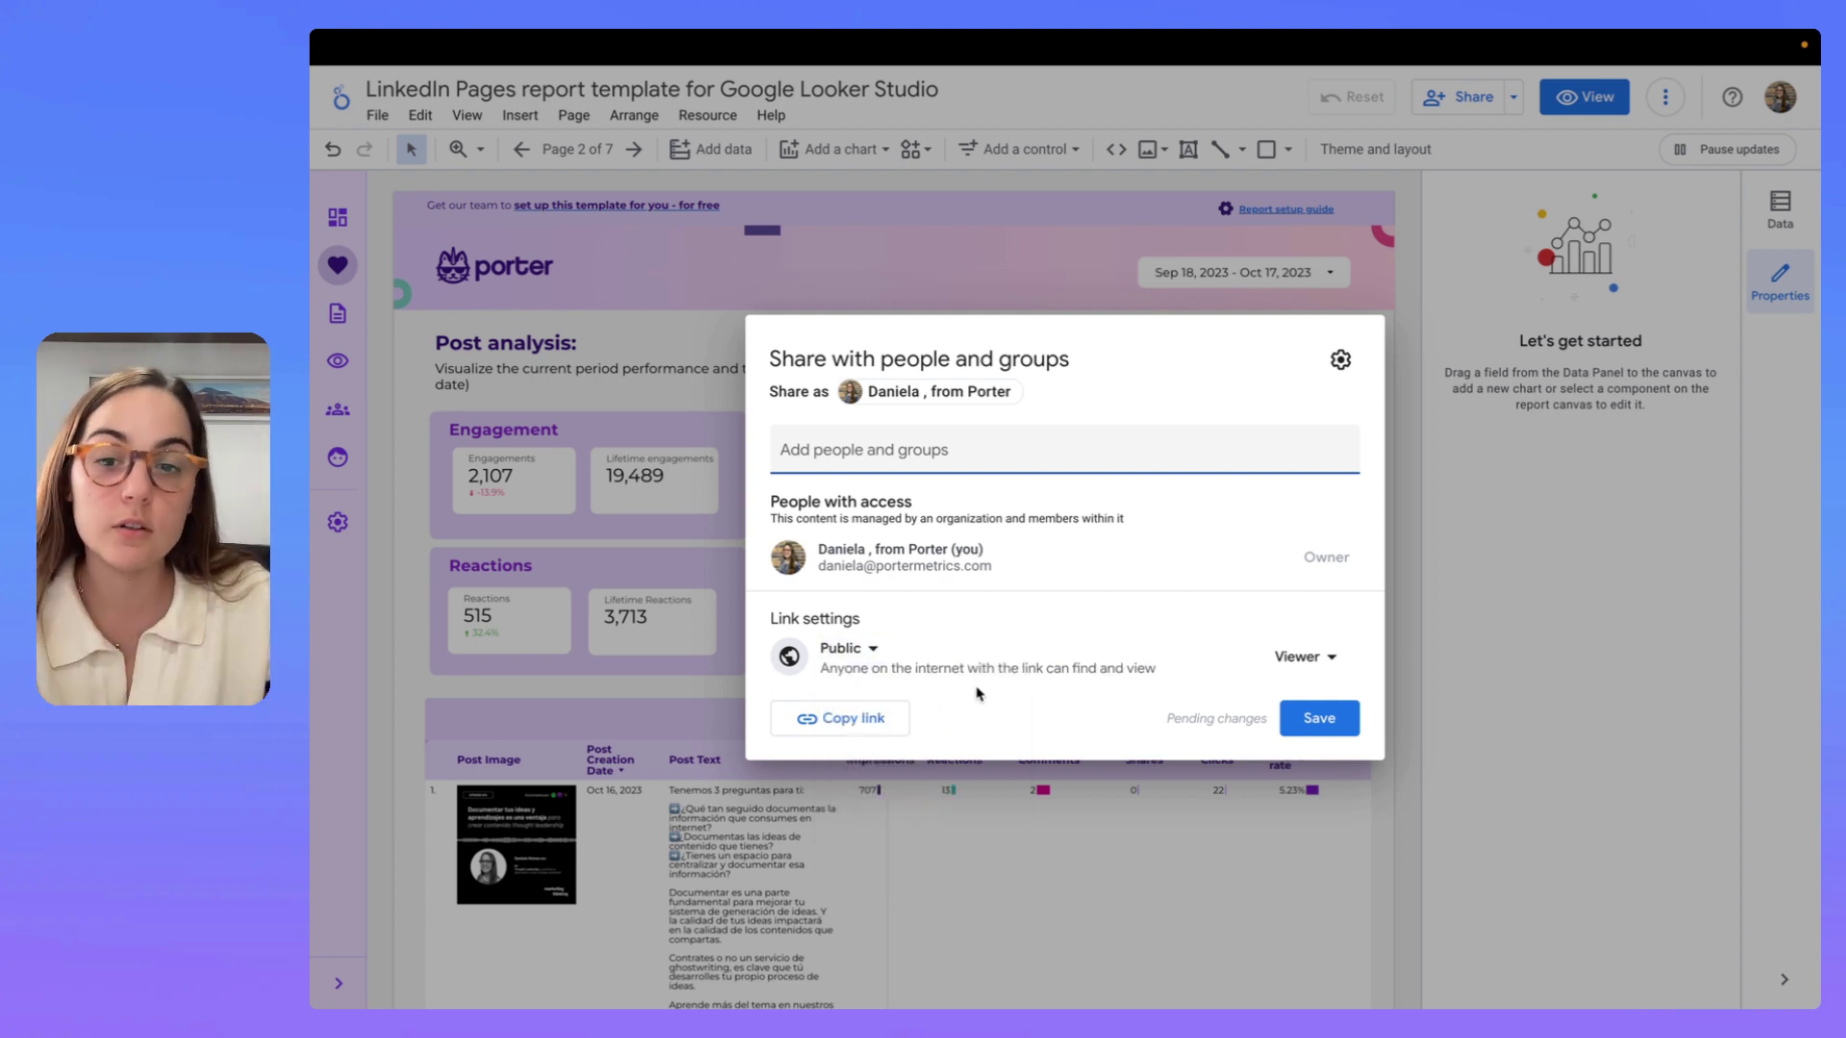
pyautogui.click(1266, 659)
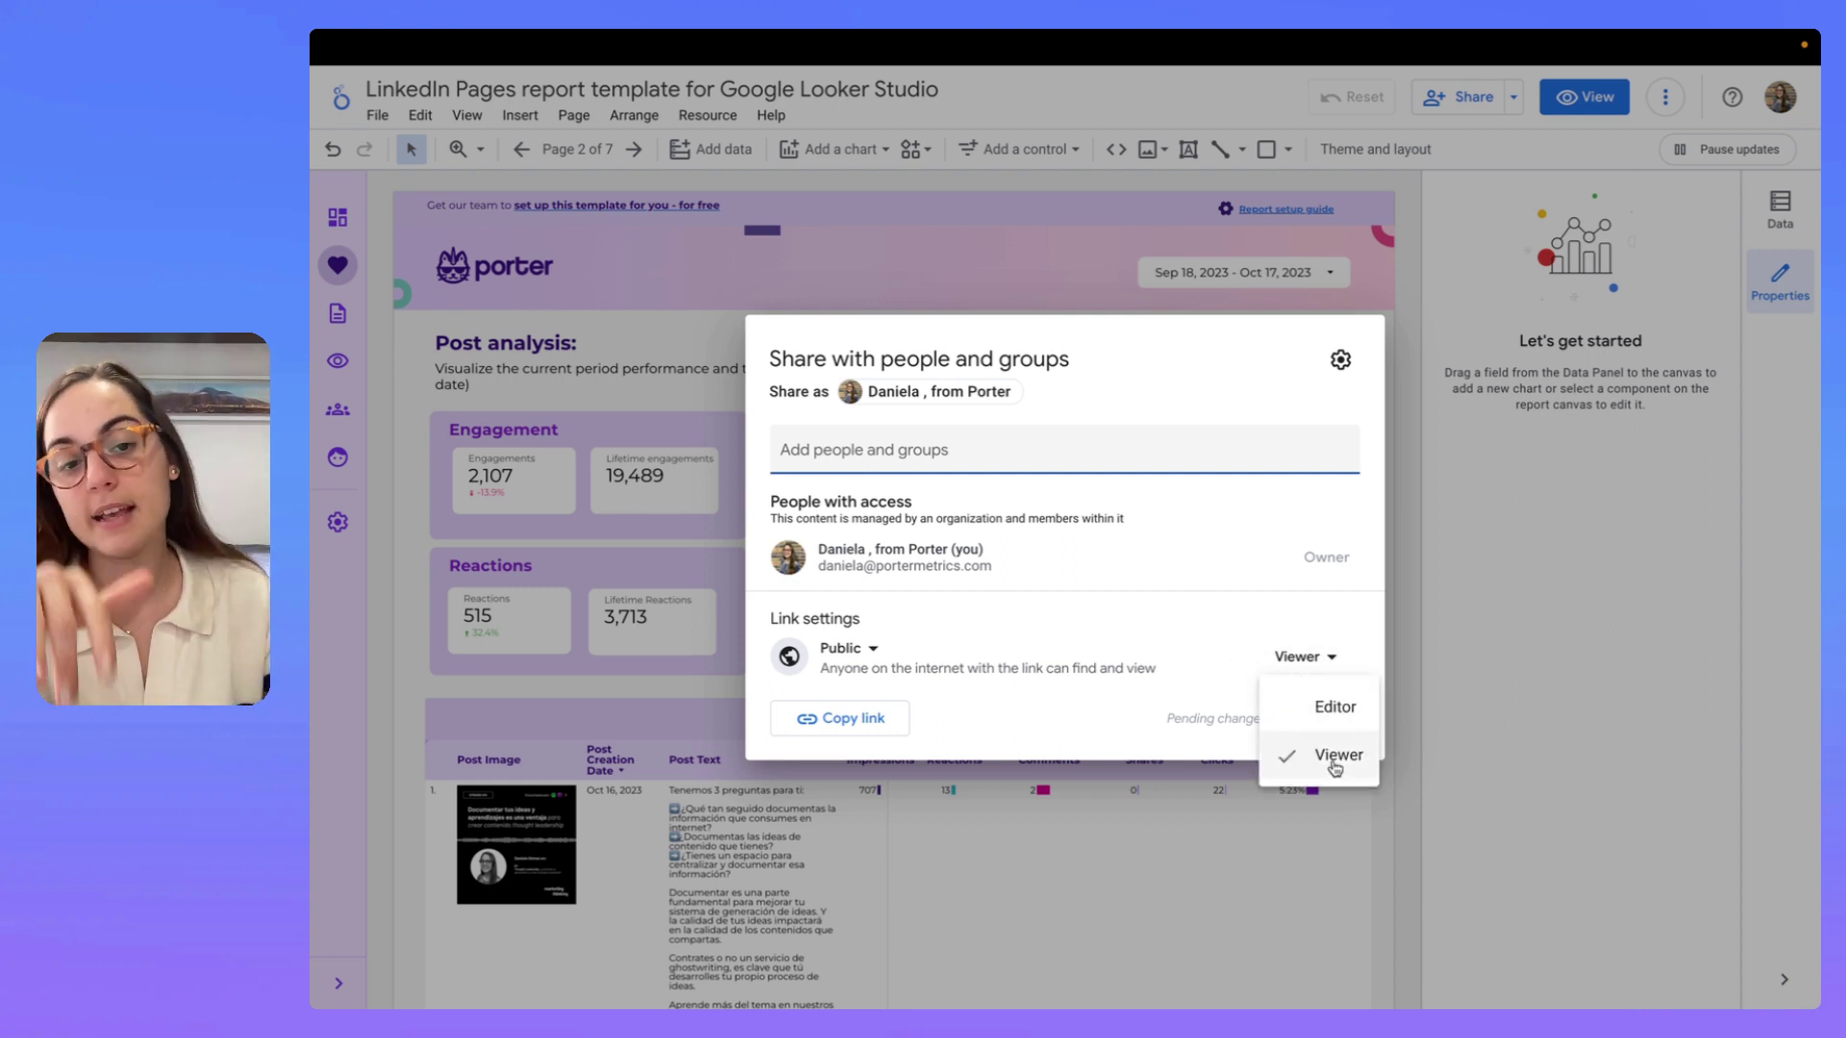
pyautogui.click(886, 674)
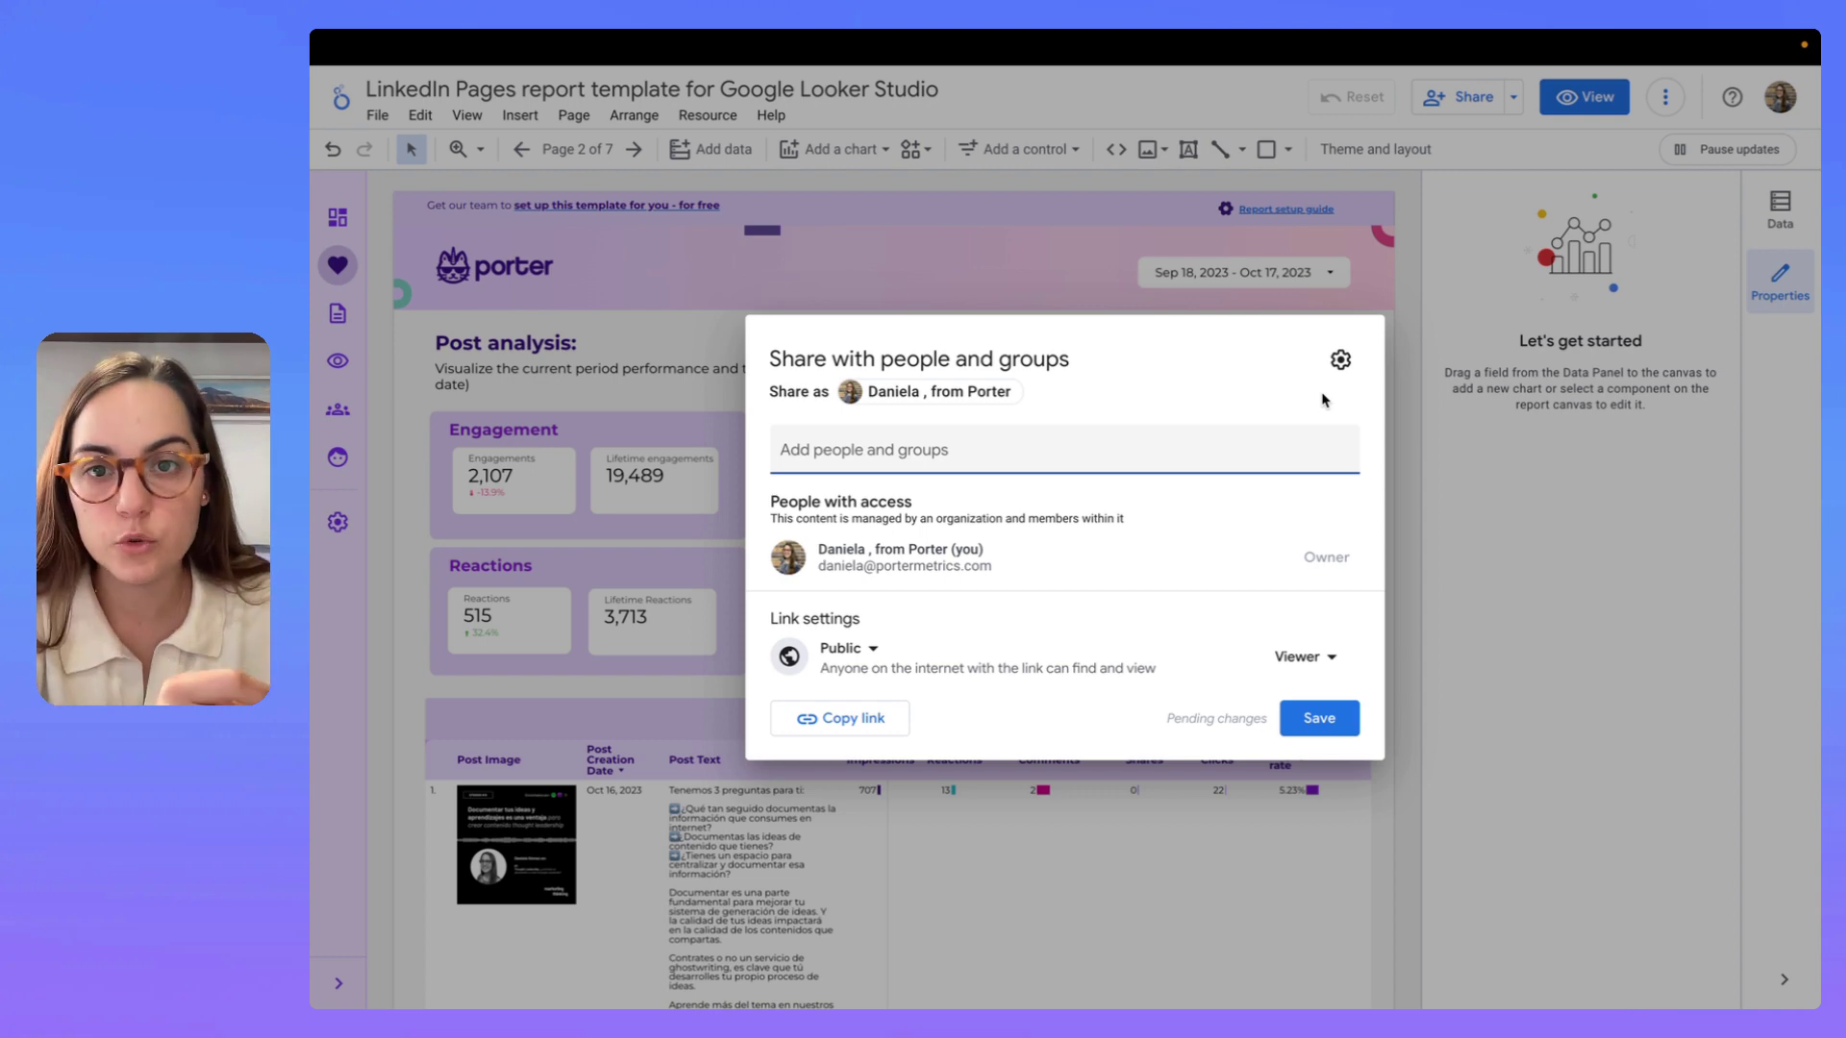
# Check the report access restrictions, then save the Public Viewer link setting
pyautogui.click(1339, 360)
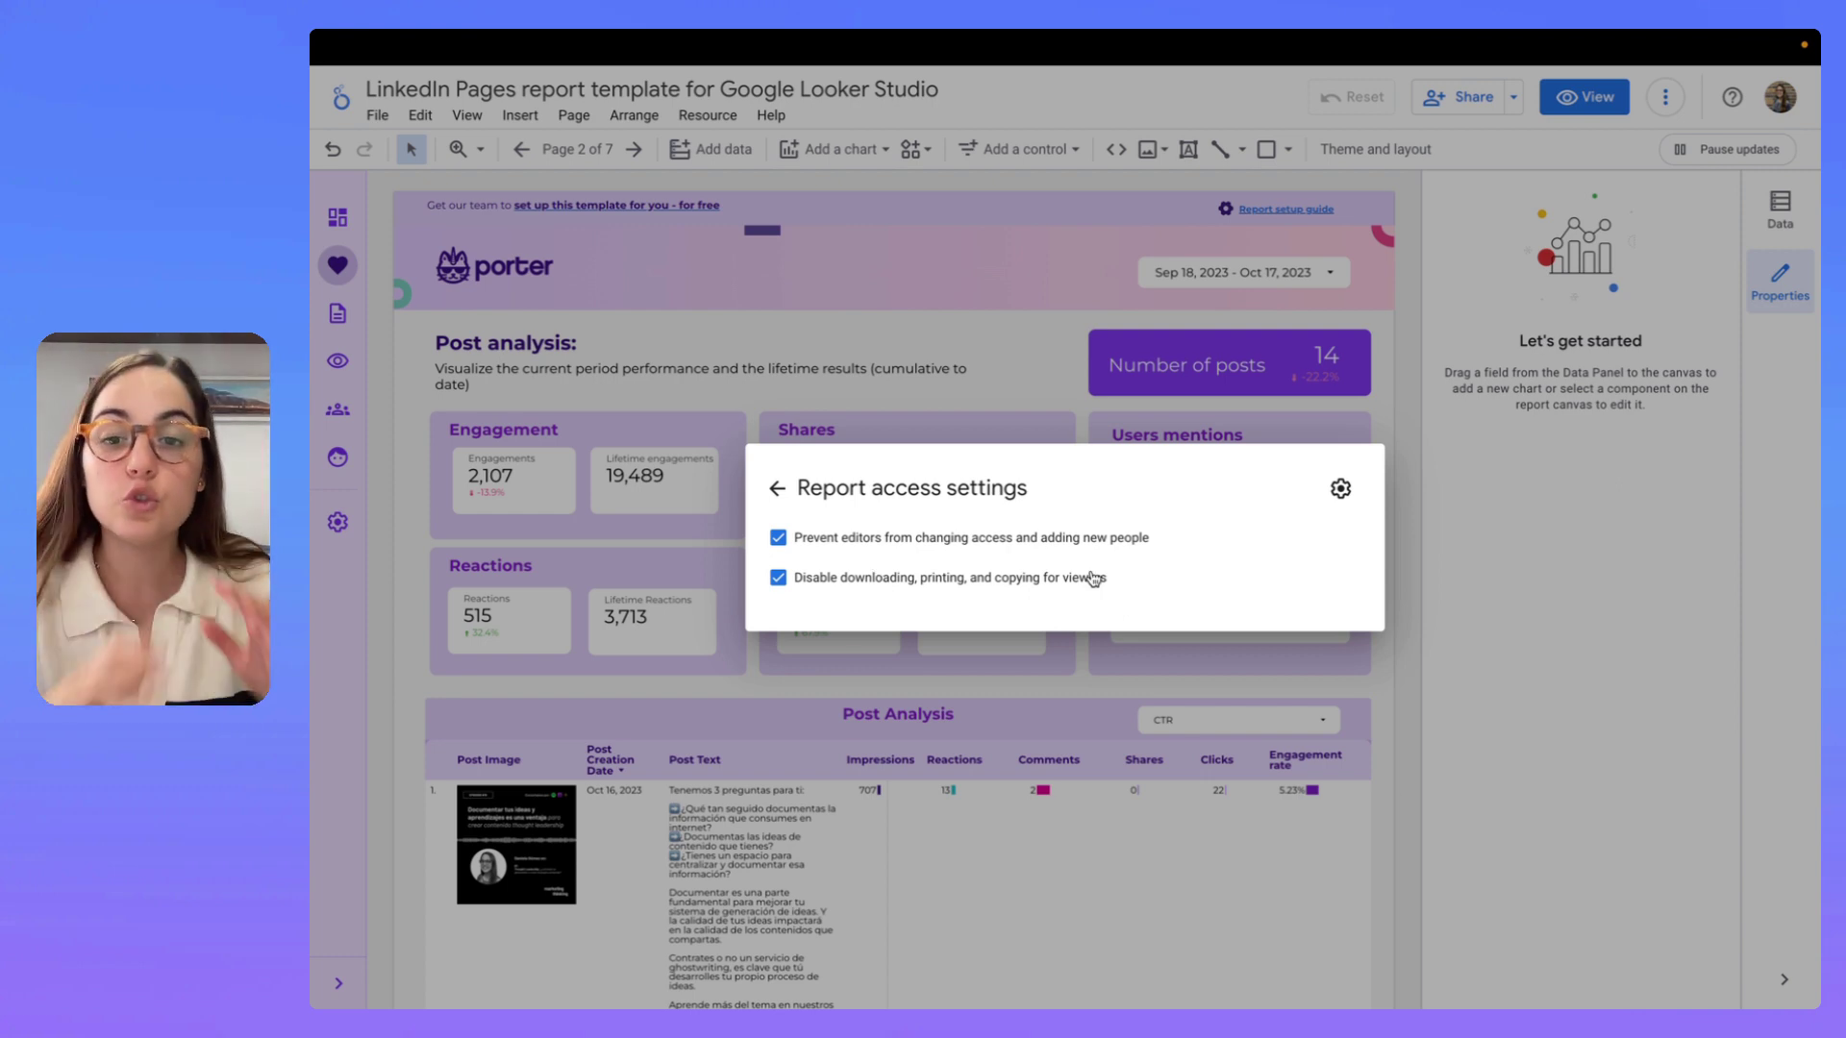
pyautogui.click(778, 493)
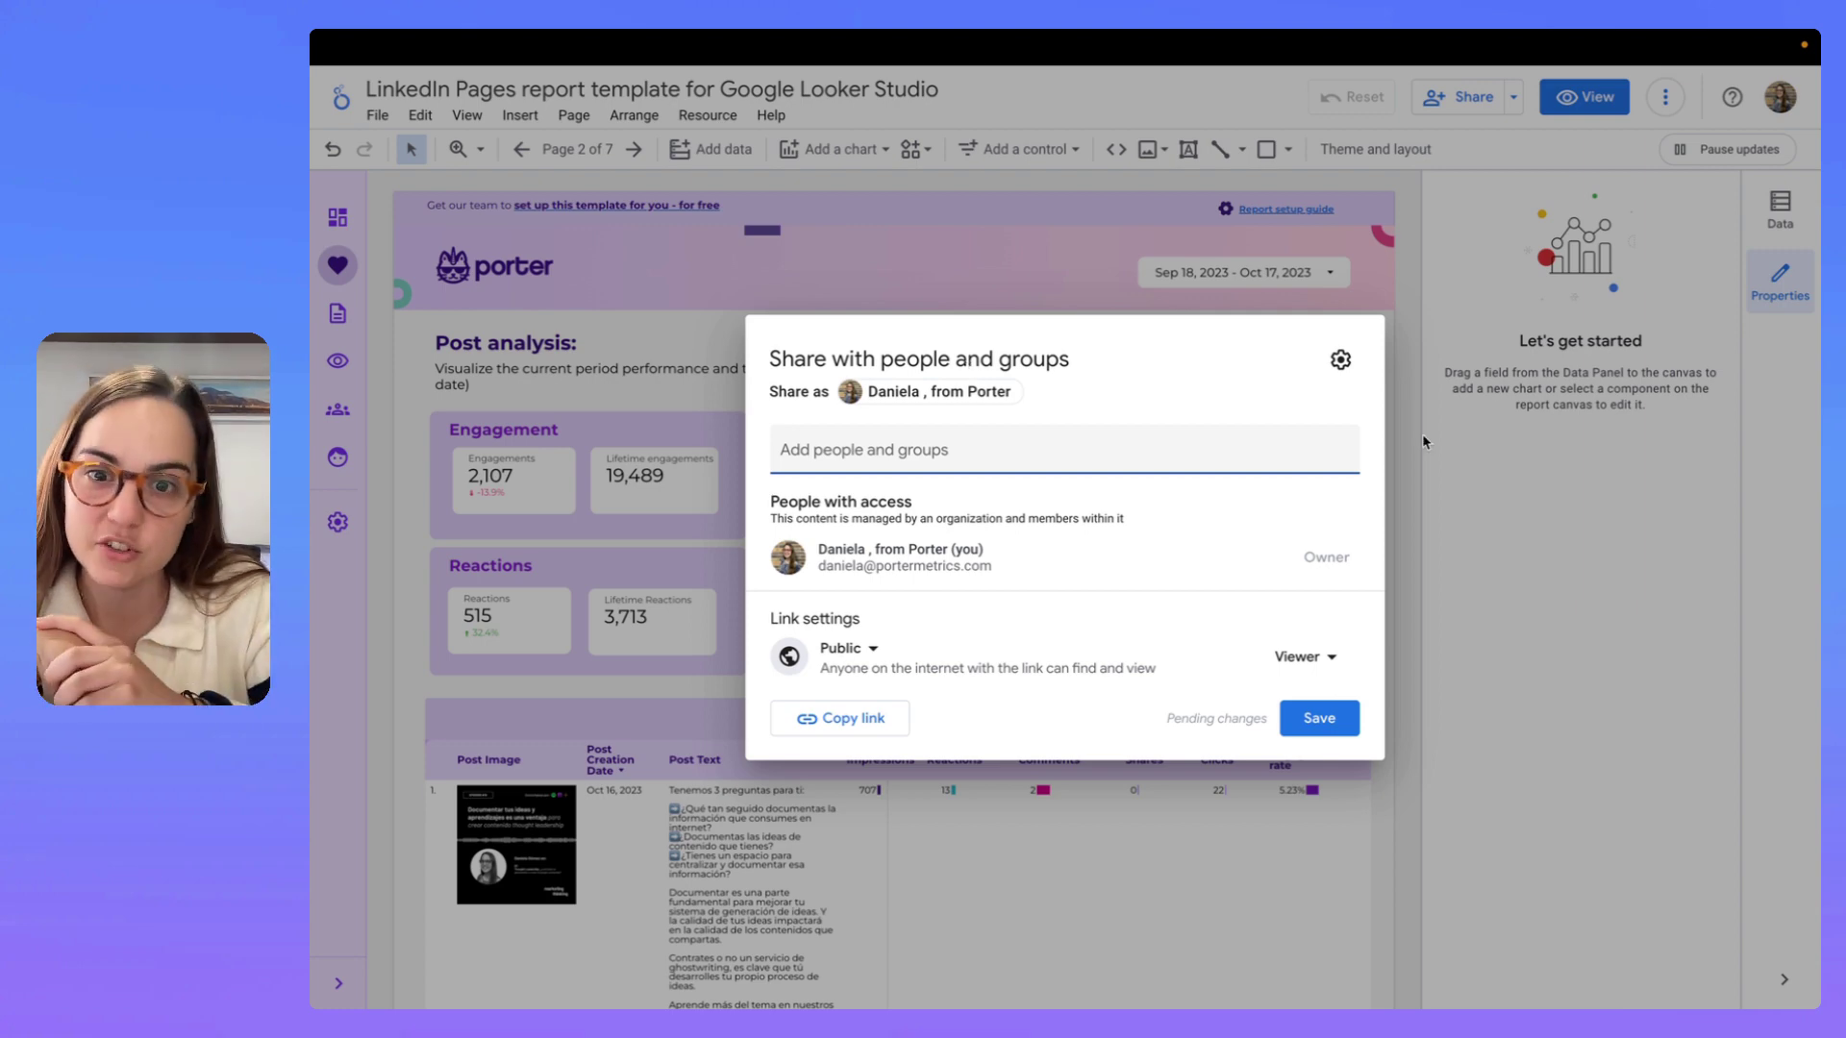
pyautogui.click(1320, 717)
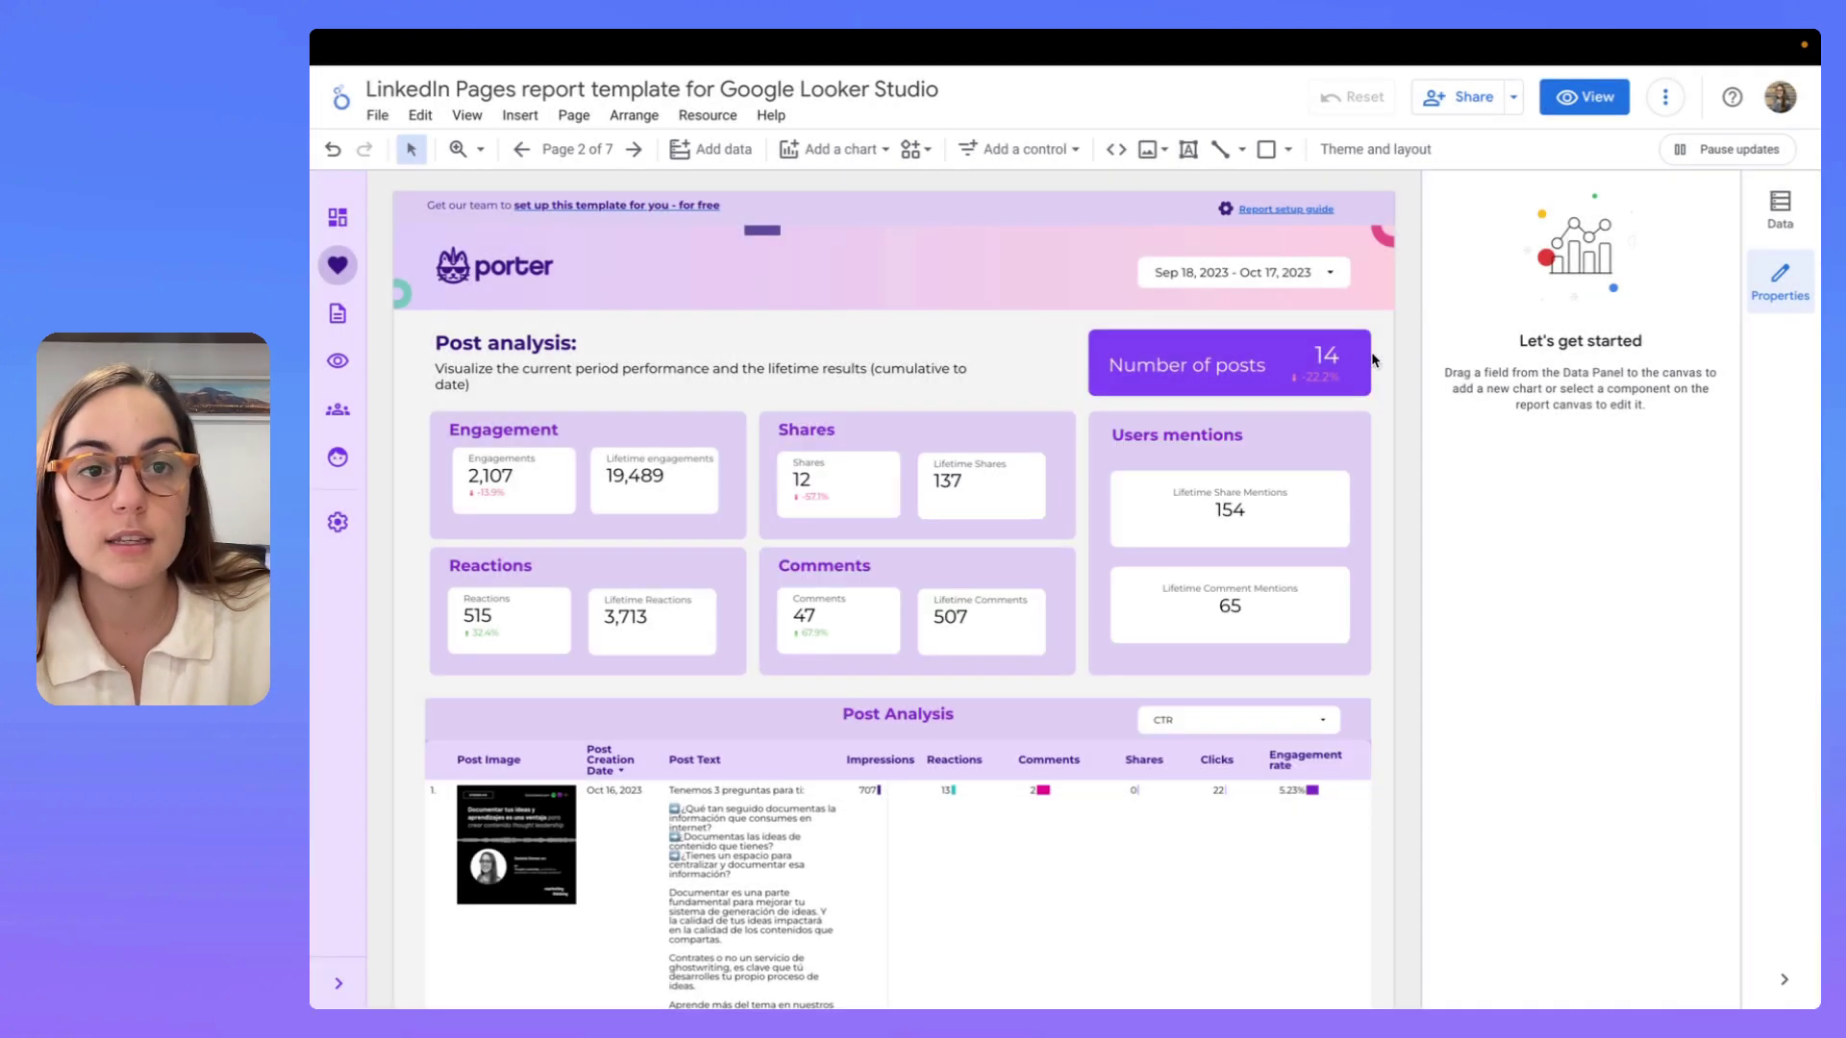
# Enable report embedding to get the 600×640 iframe code, then reopen people sharing
pyautogui.click(1513, 98)
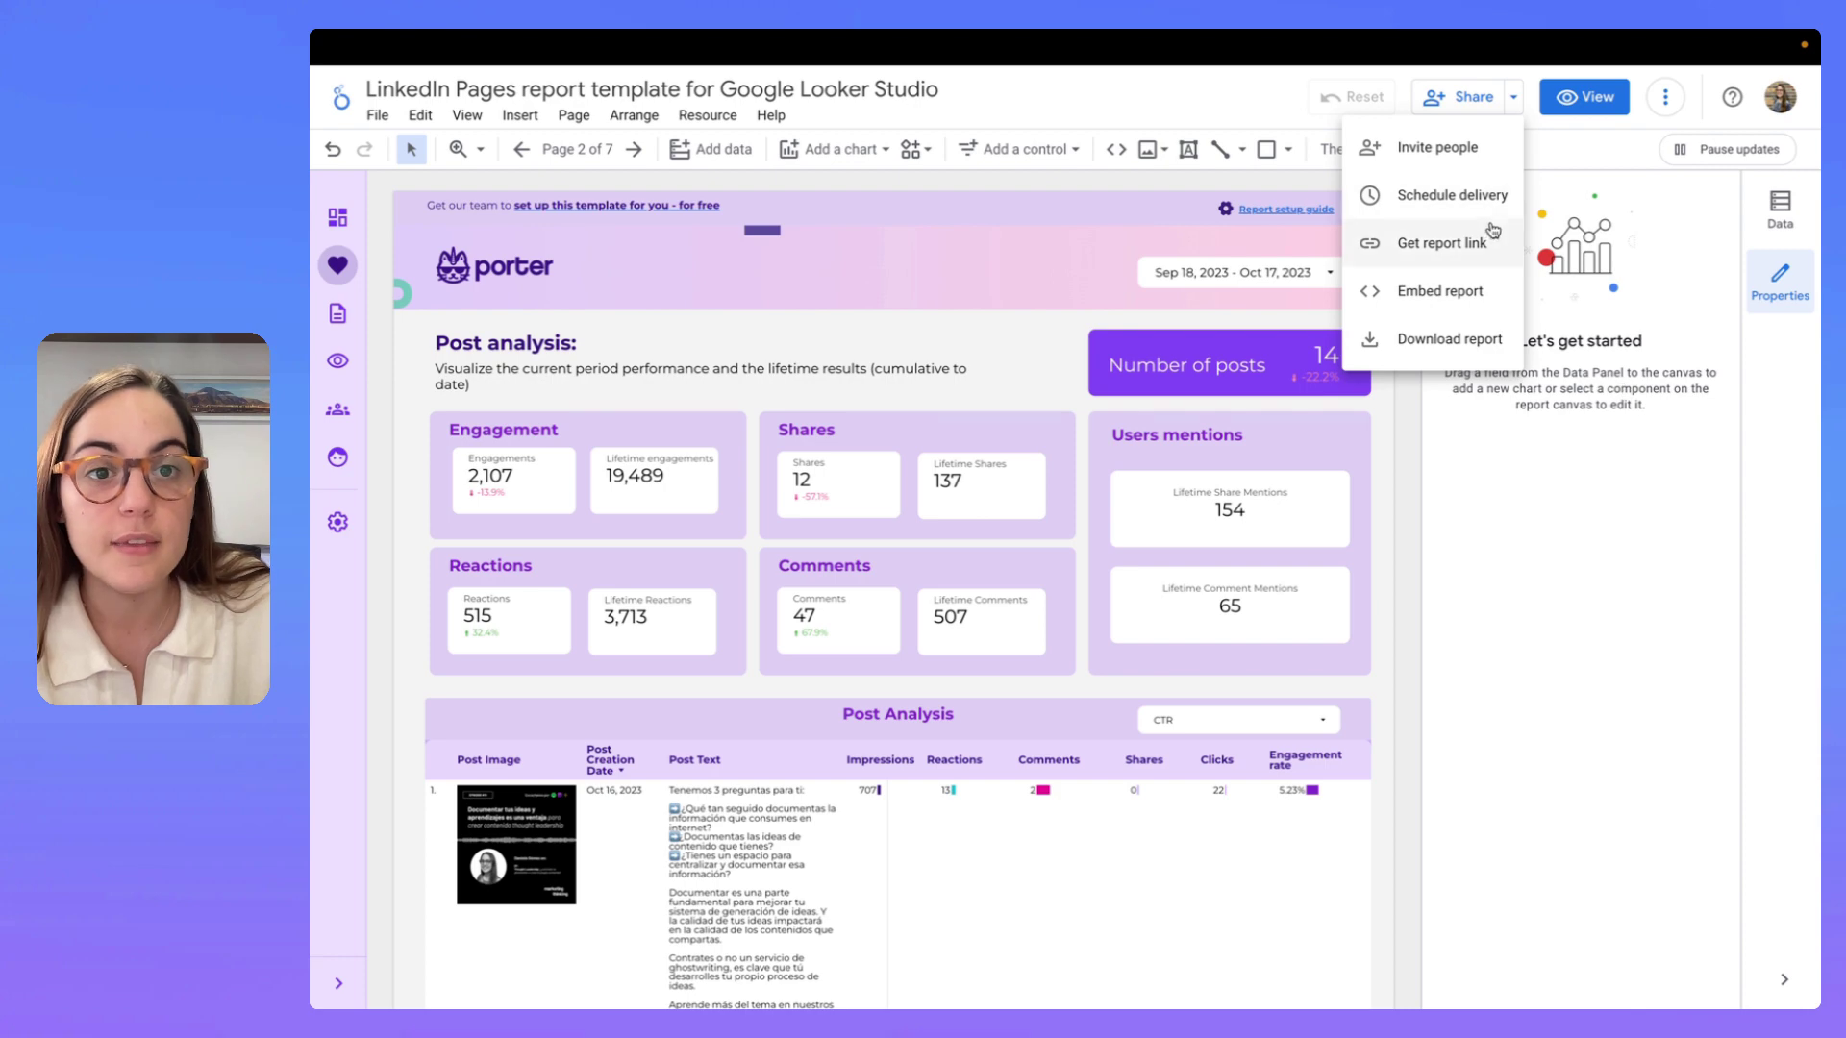
pyautogui.click(1439, 291)
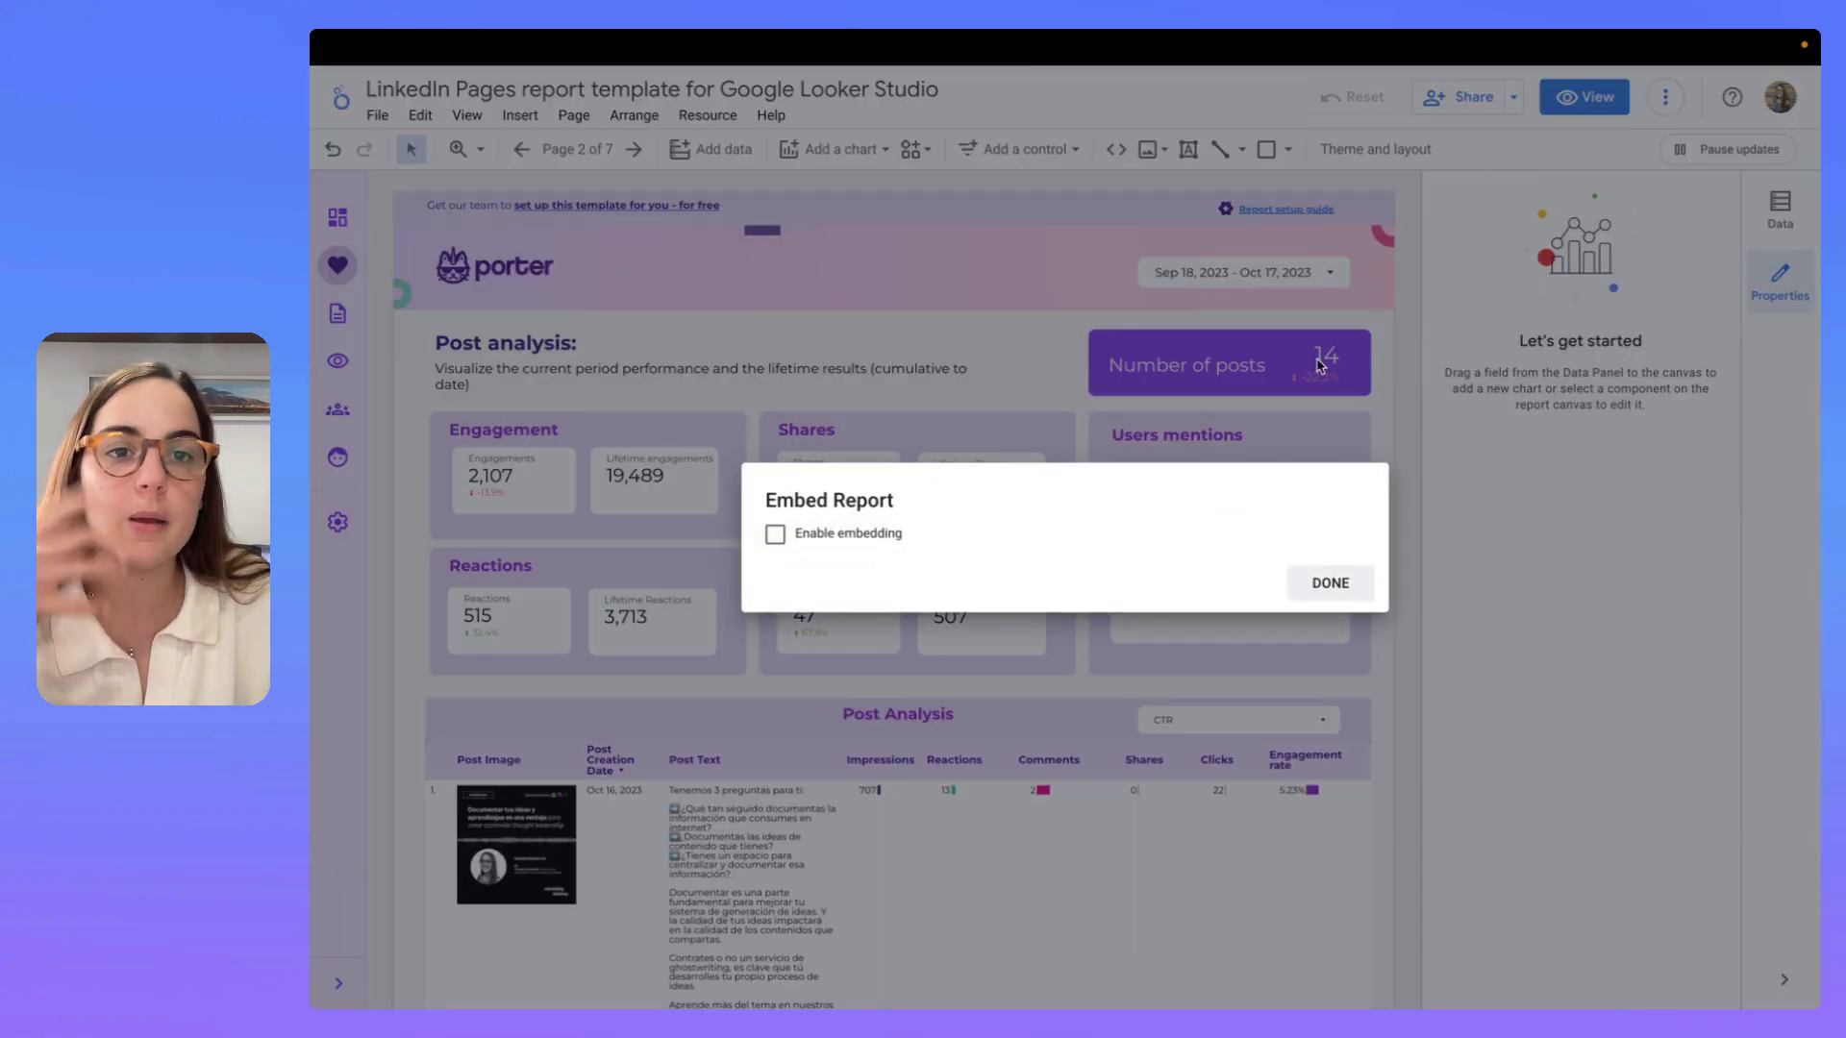
pyautogui.click(776, 530)
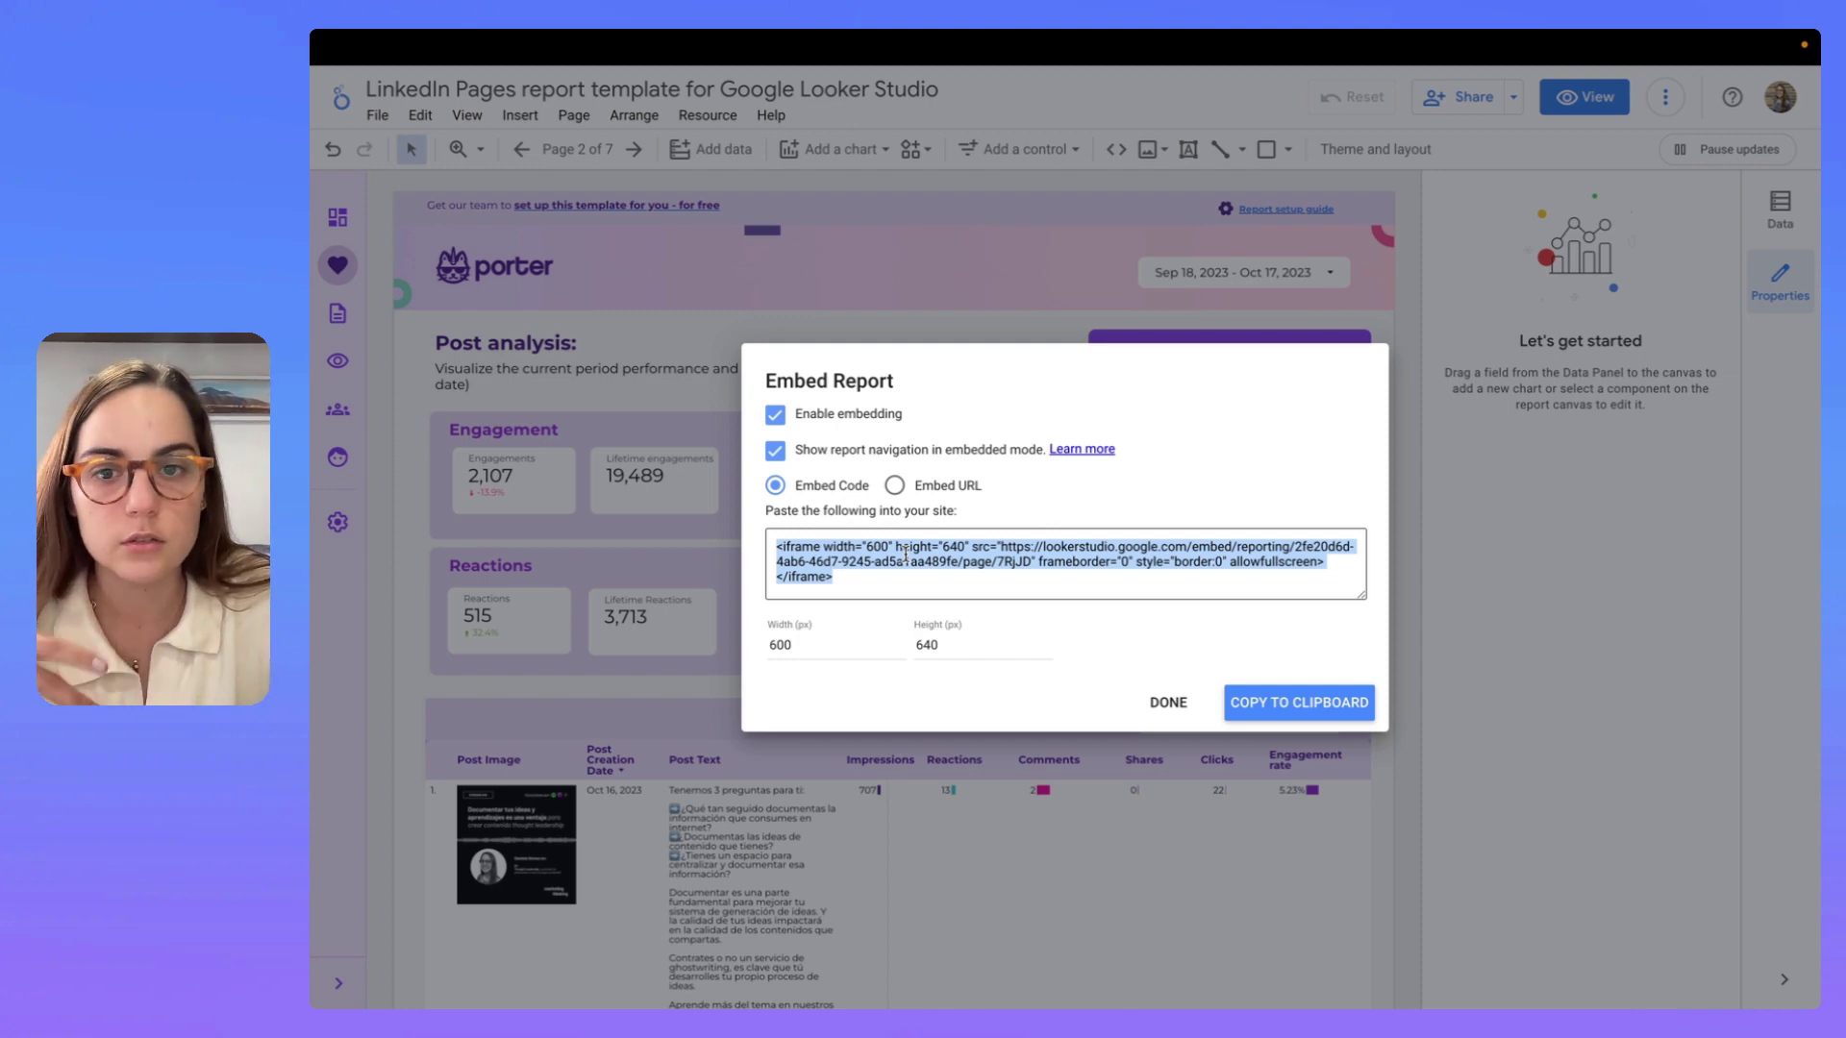
pyautogui.click(1168, 703)
pyautogui.click(1470, 99)
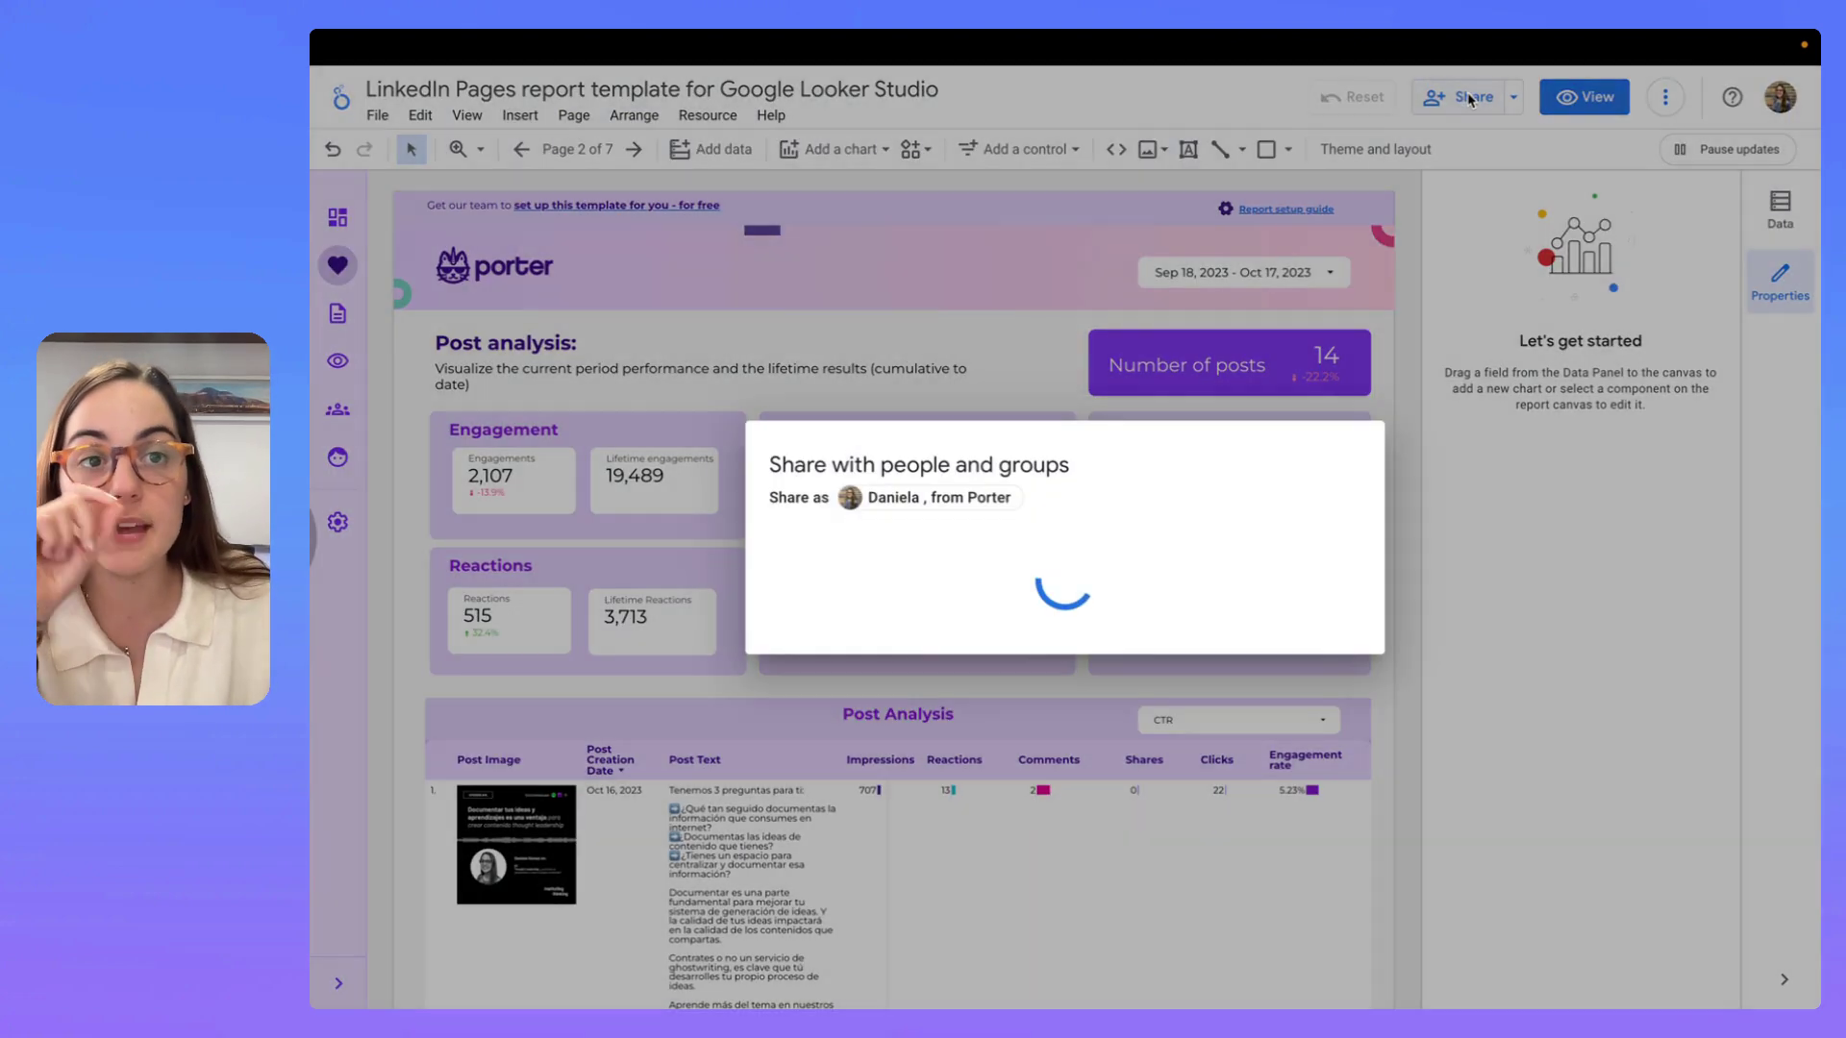
# Open the Schedule delivery form and dismiss the filters tip
pyautogui.click(1500, 136)
pyautogui.click(1516, 98)
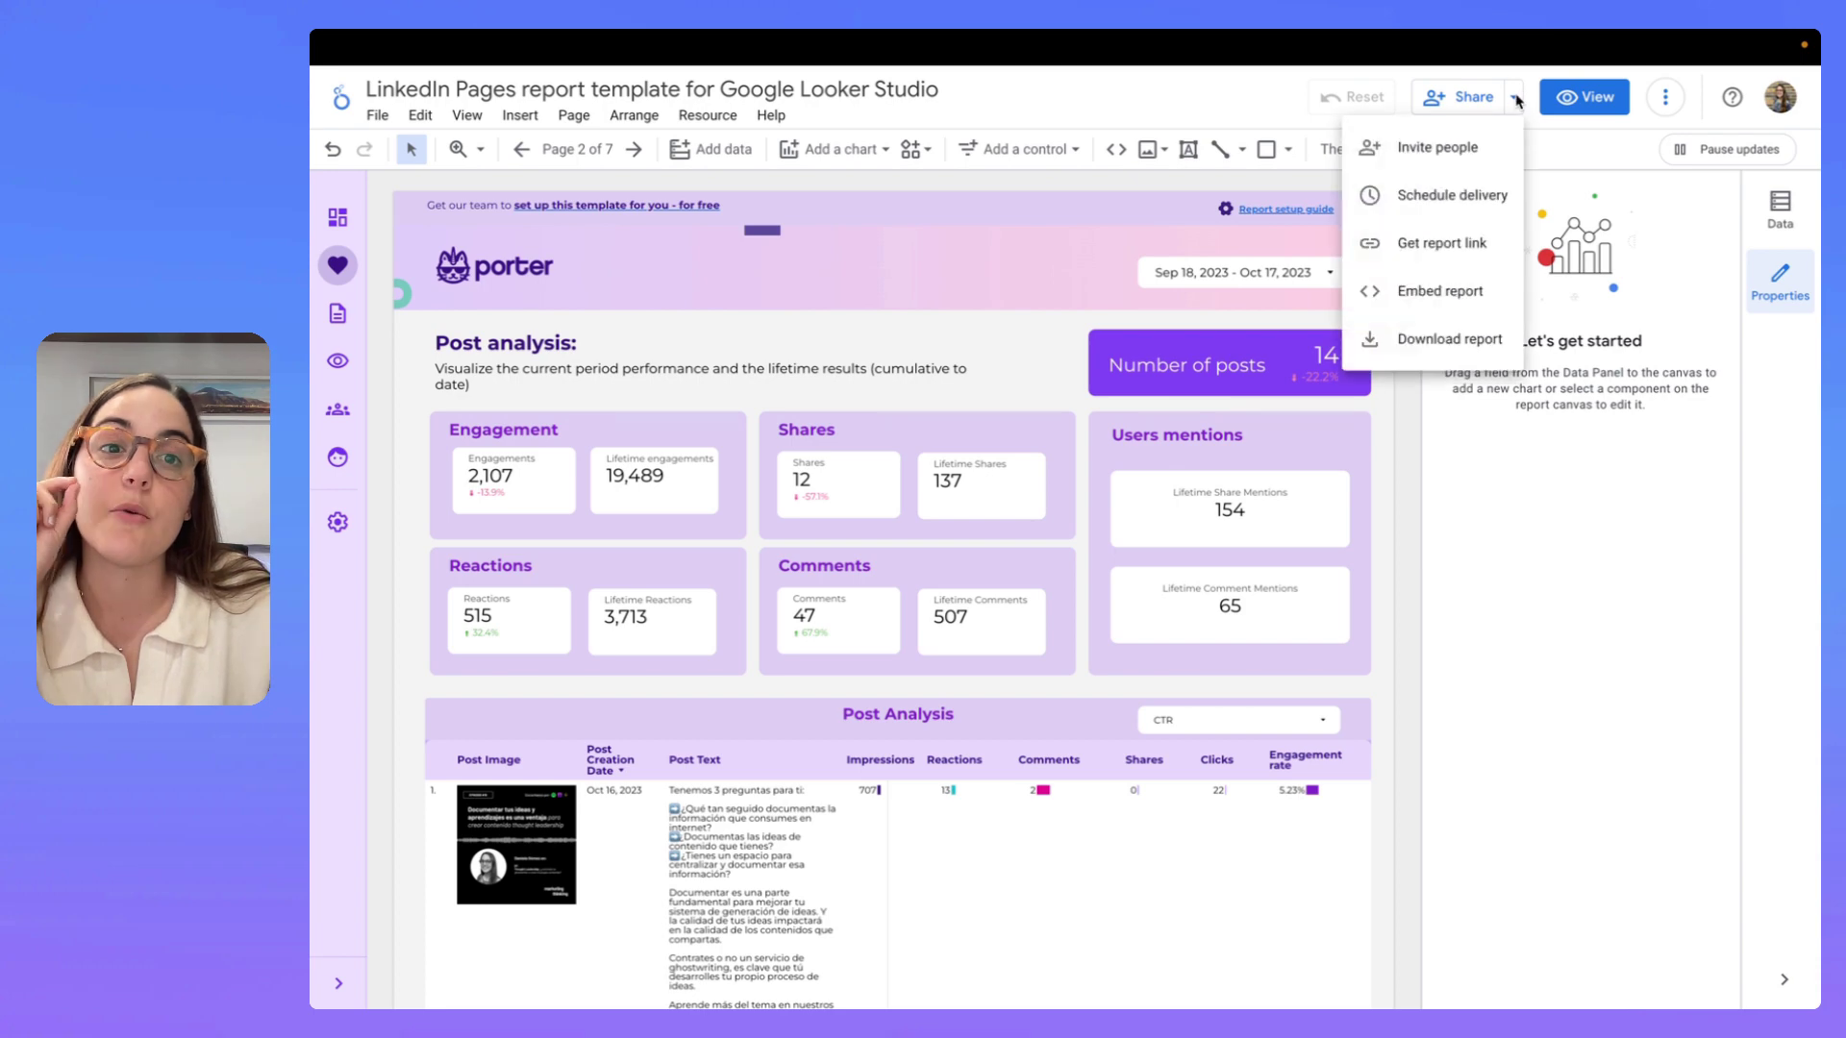
pyautogui.click(1492, 198)
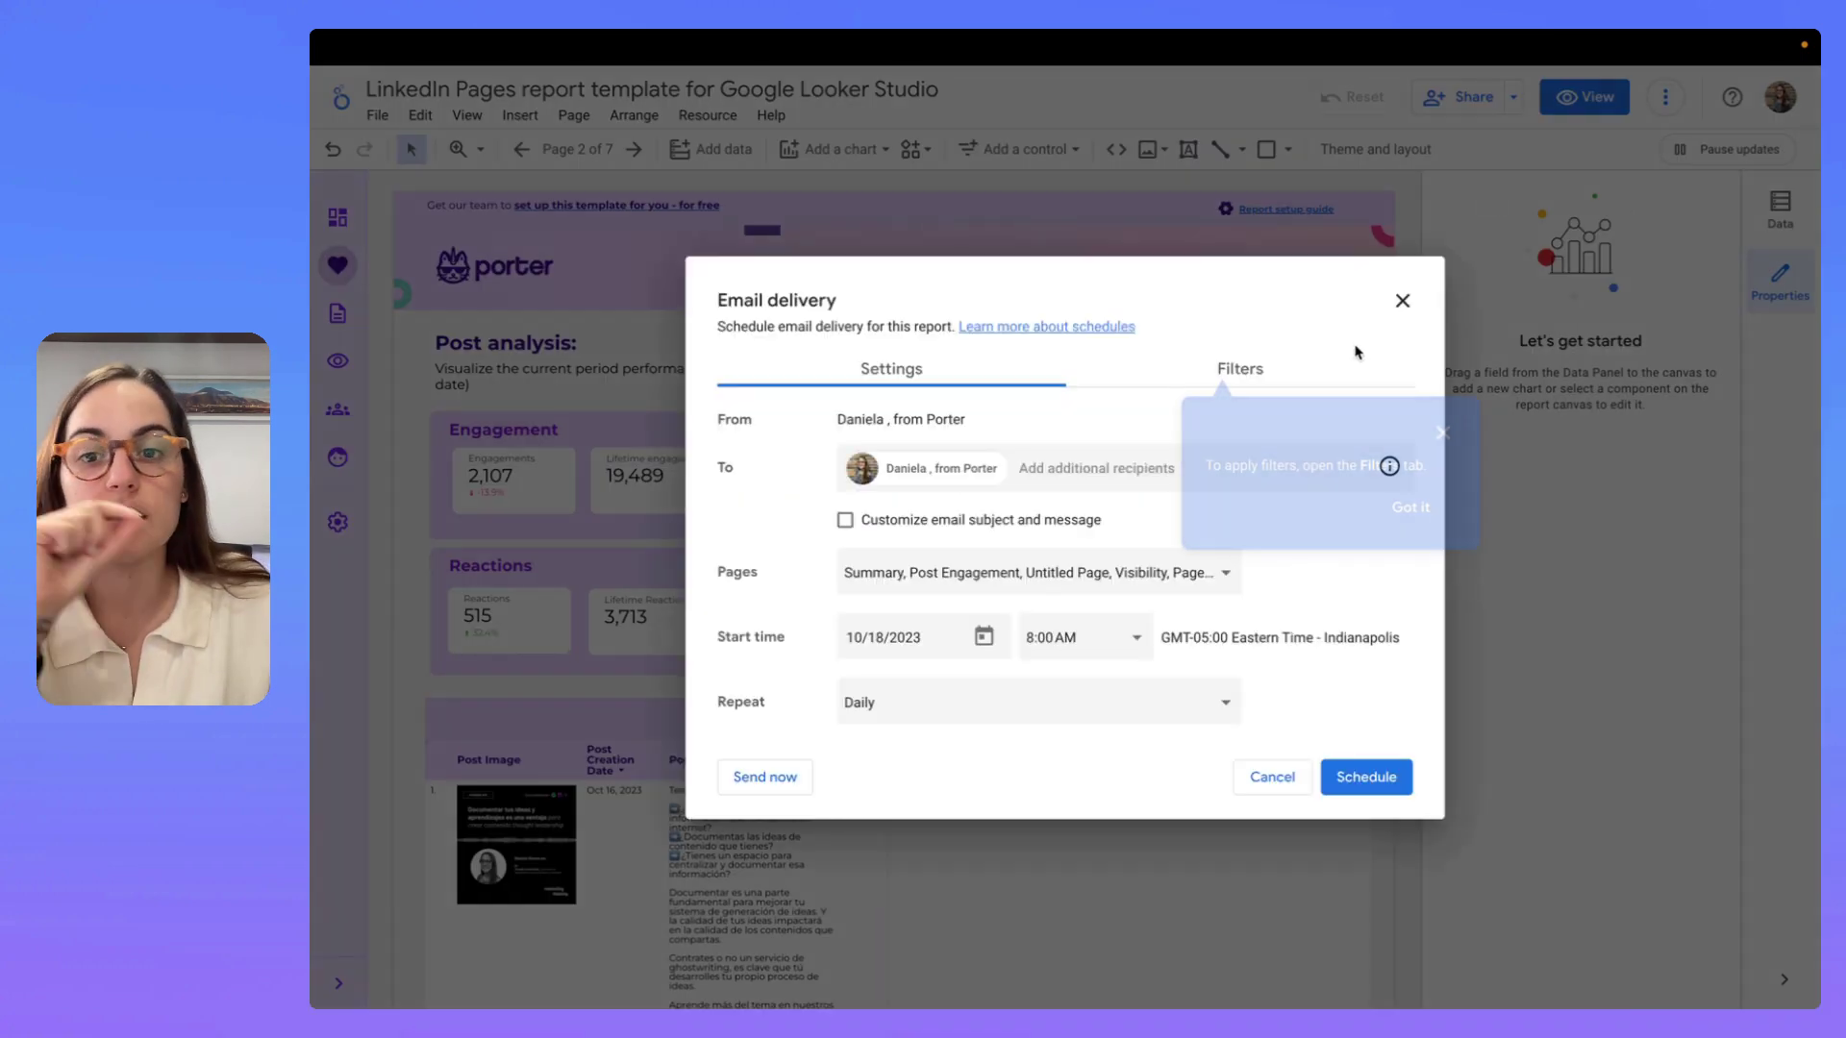
pyautogui.click(1440, 435)
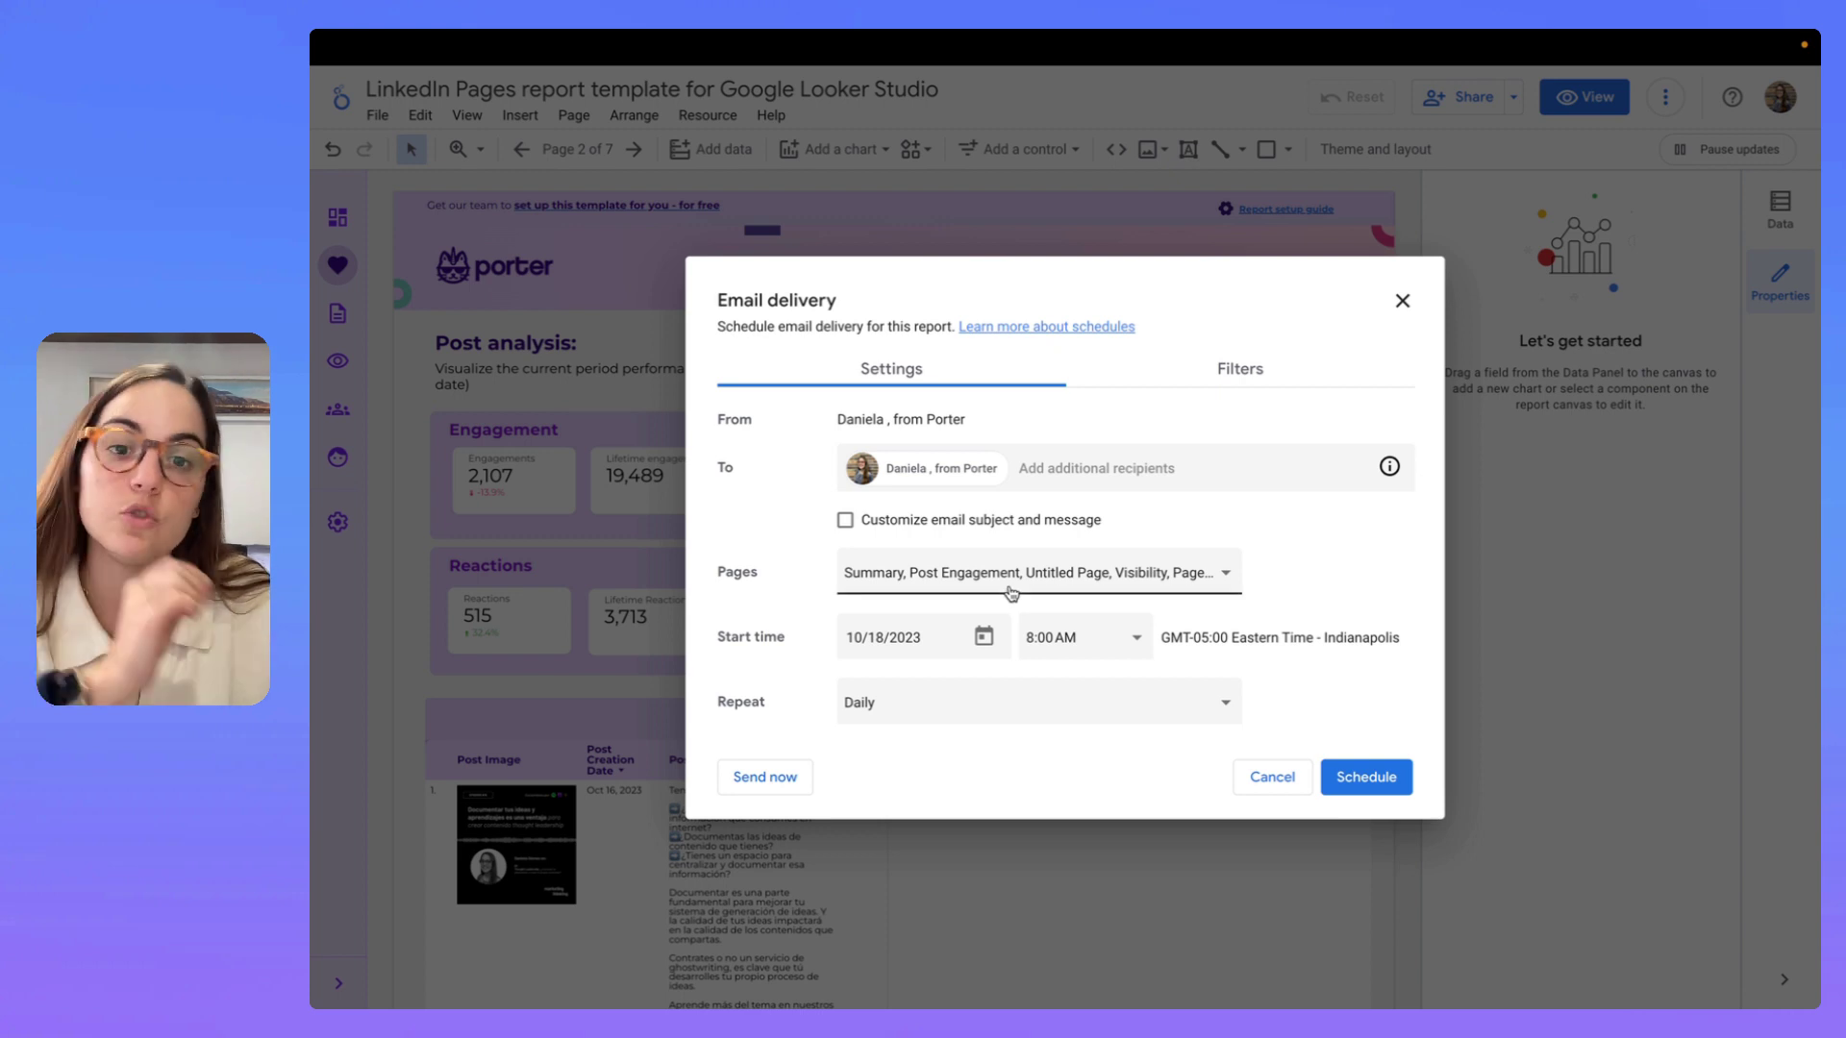
# Check the schedule's 10/18/2023 start date in the calendar
pyautogui.click(961, 636)
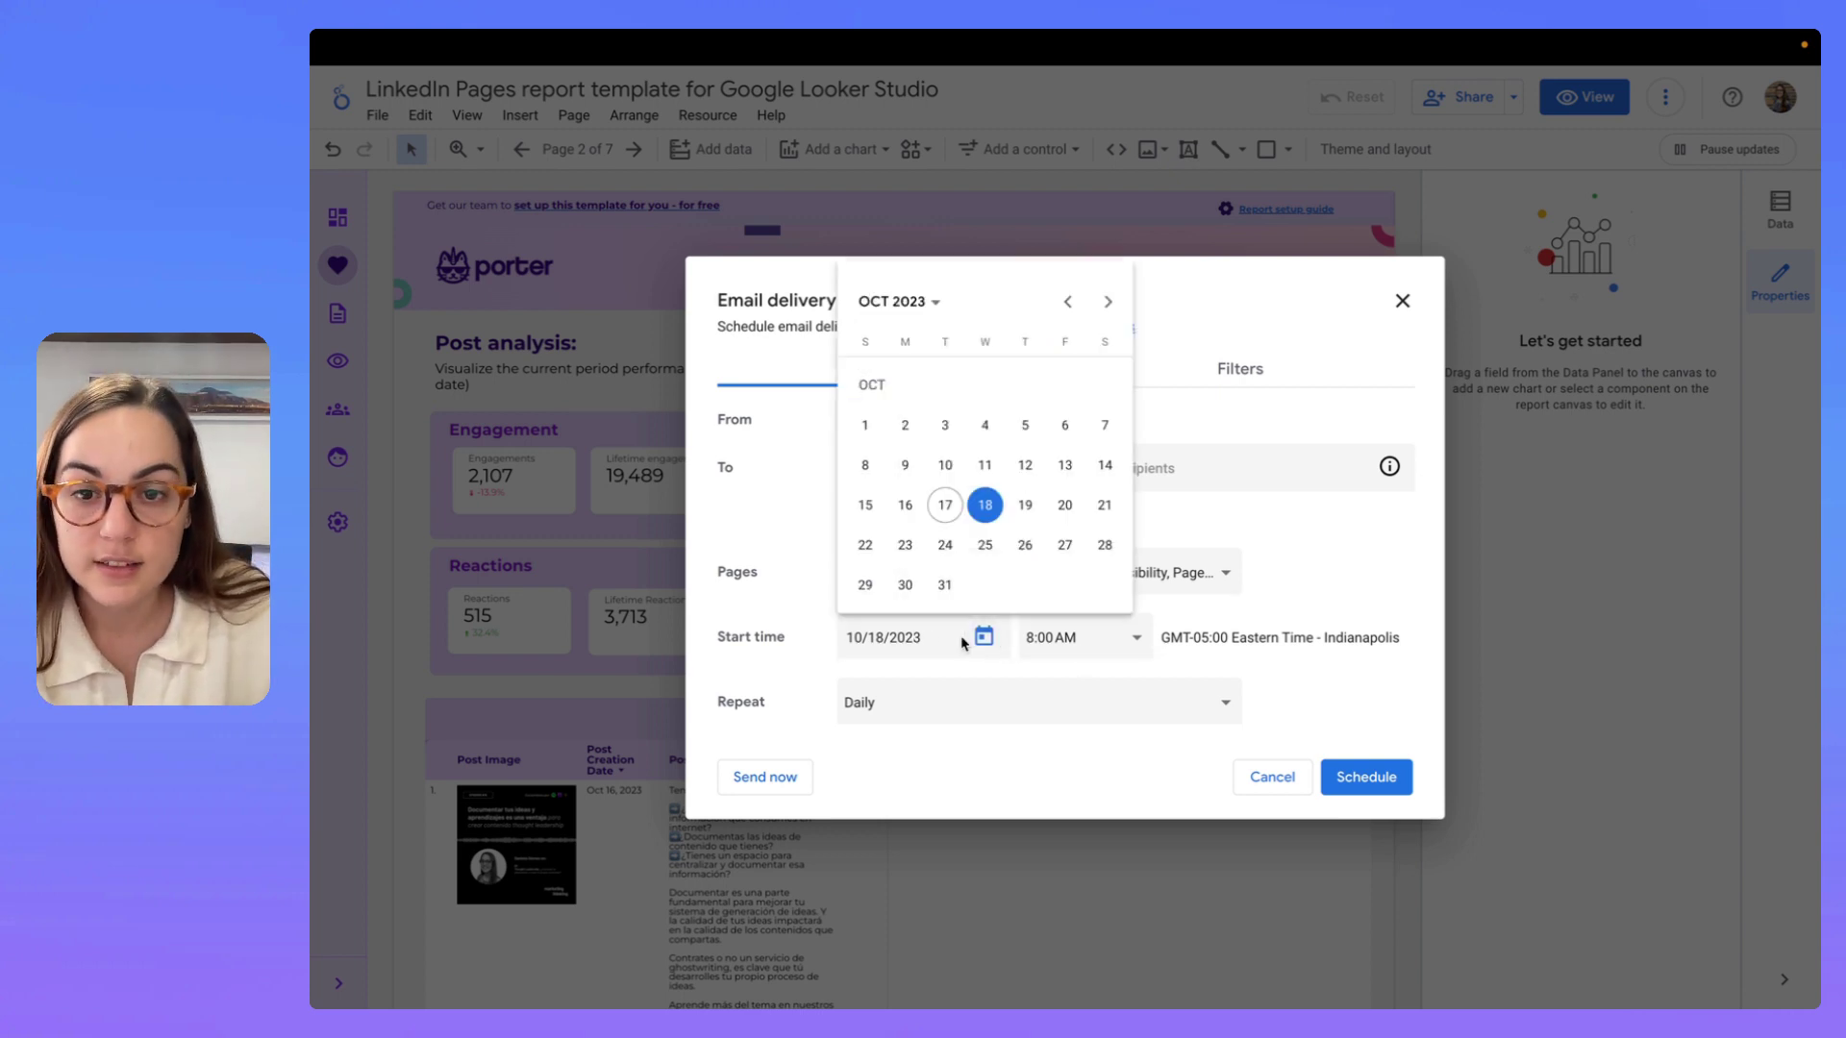
pyautogui.click(961, 636)
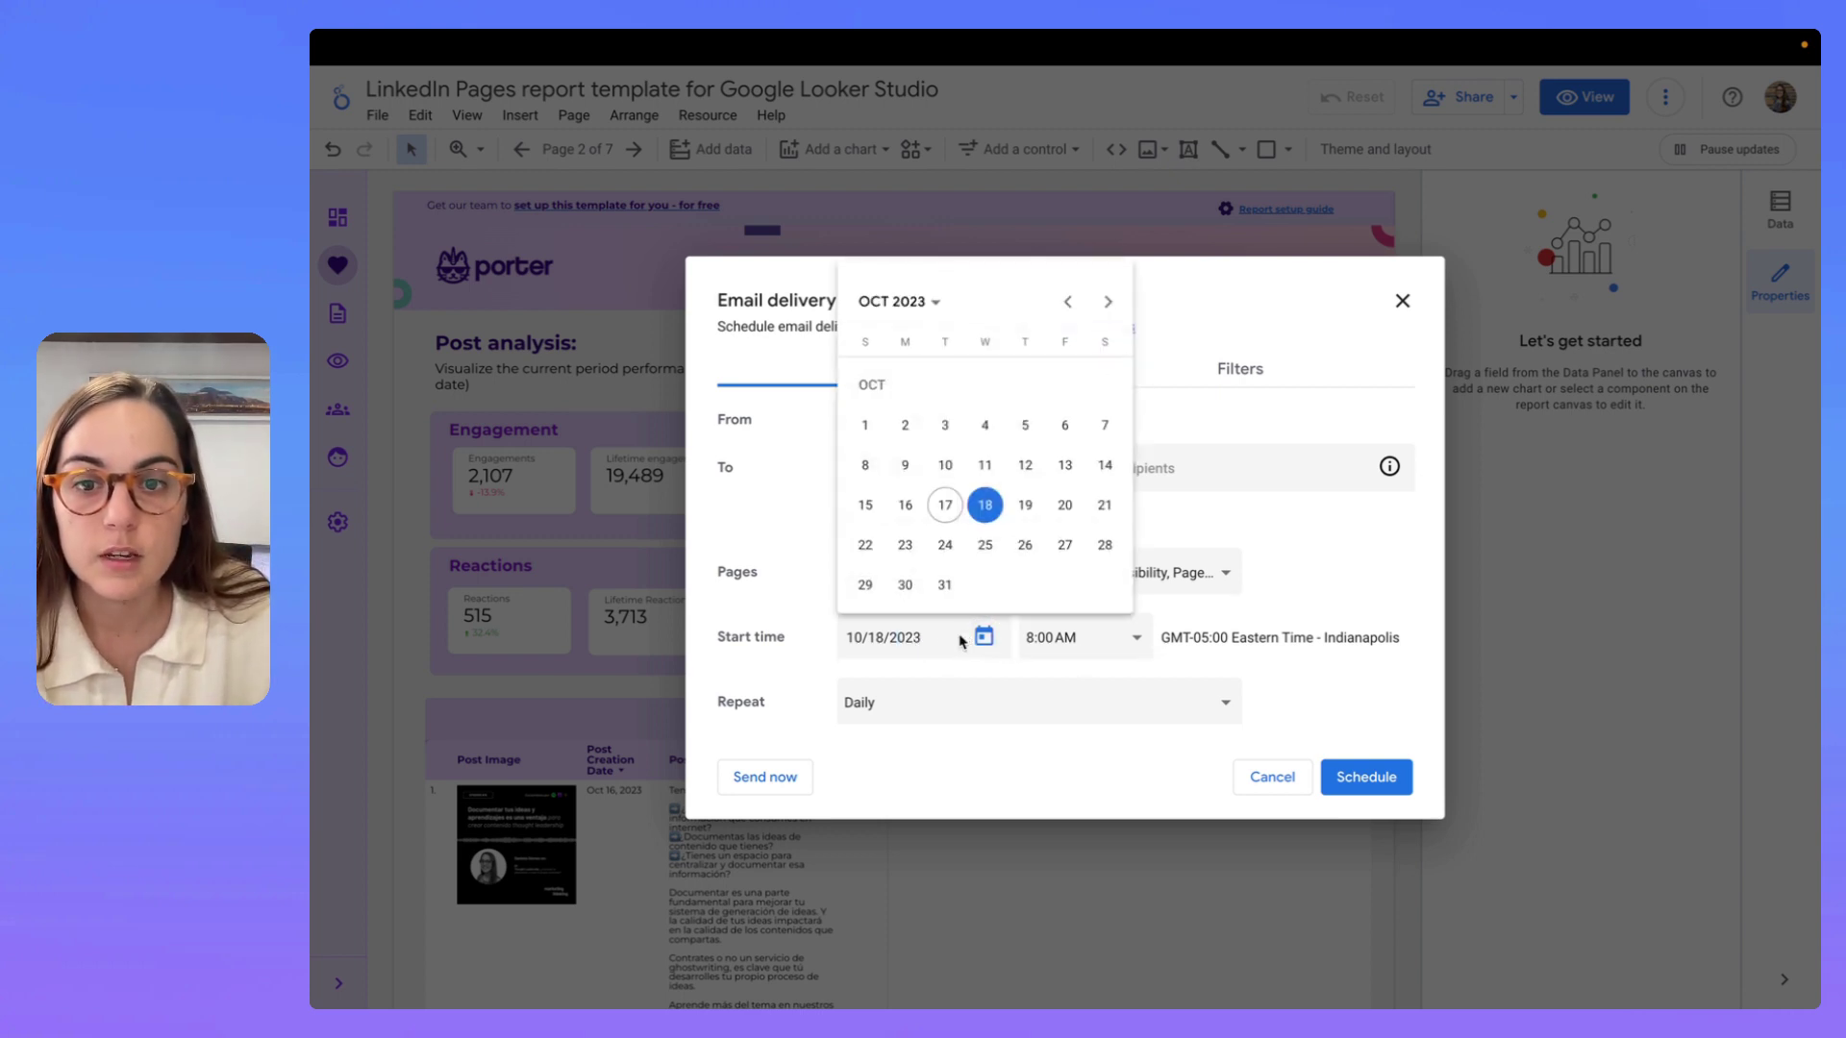
pyautogui.click(985, 505)
# In Filters, try the Last 28 days preset for the date range, then discard it
pyautogui.click(1237, 369)
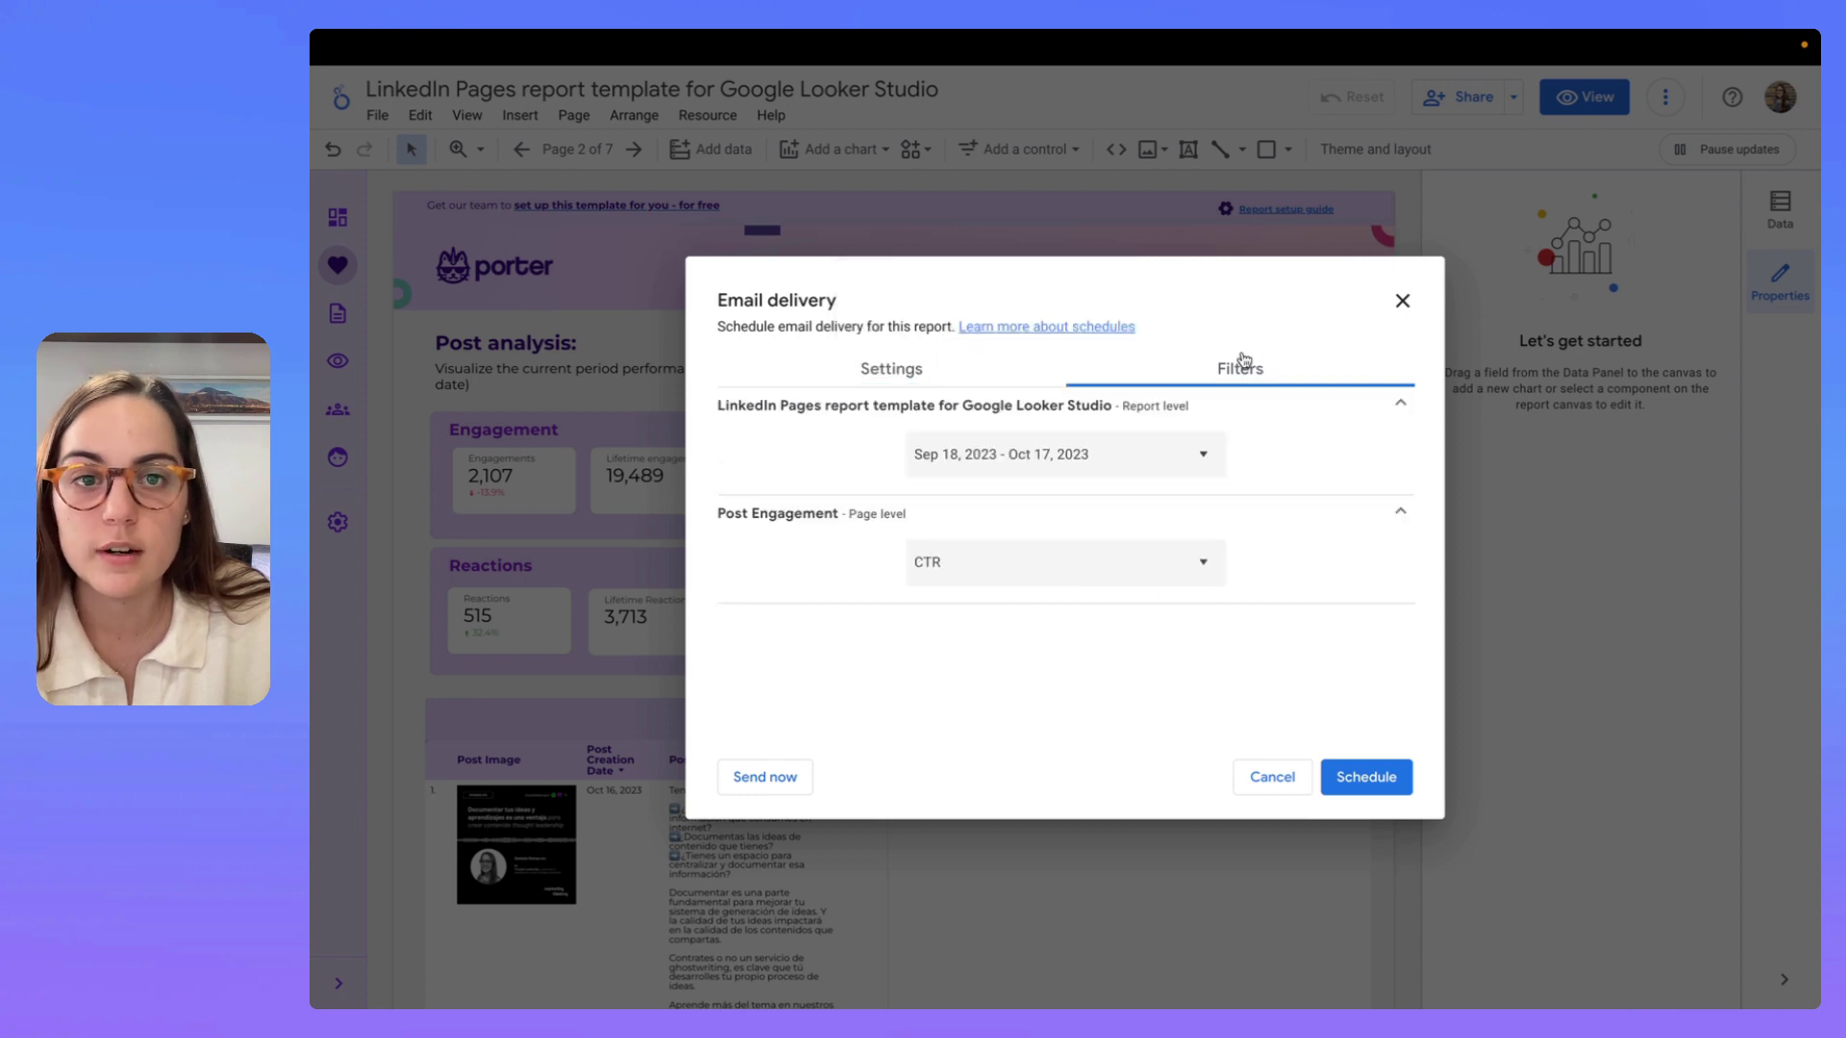
pyautogui.click(1073, 471)
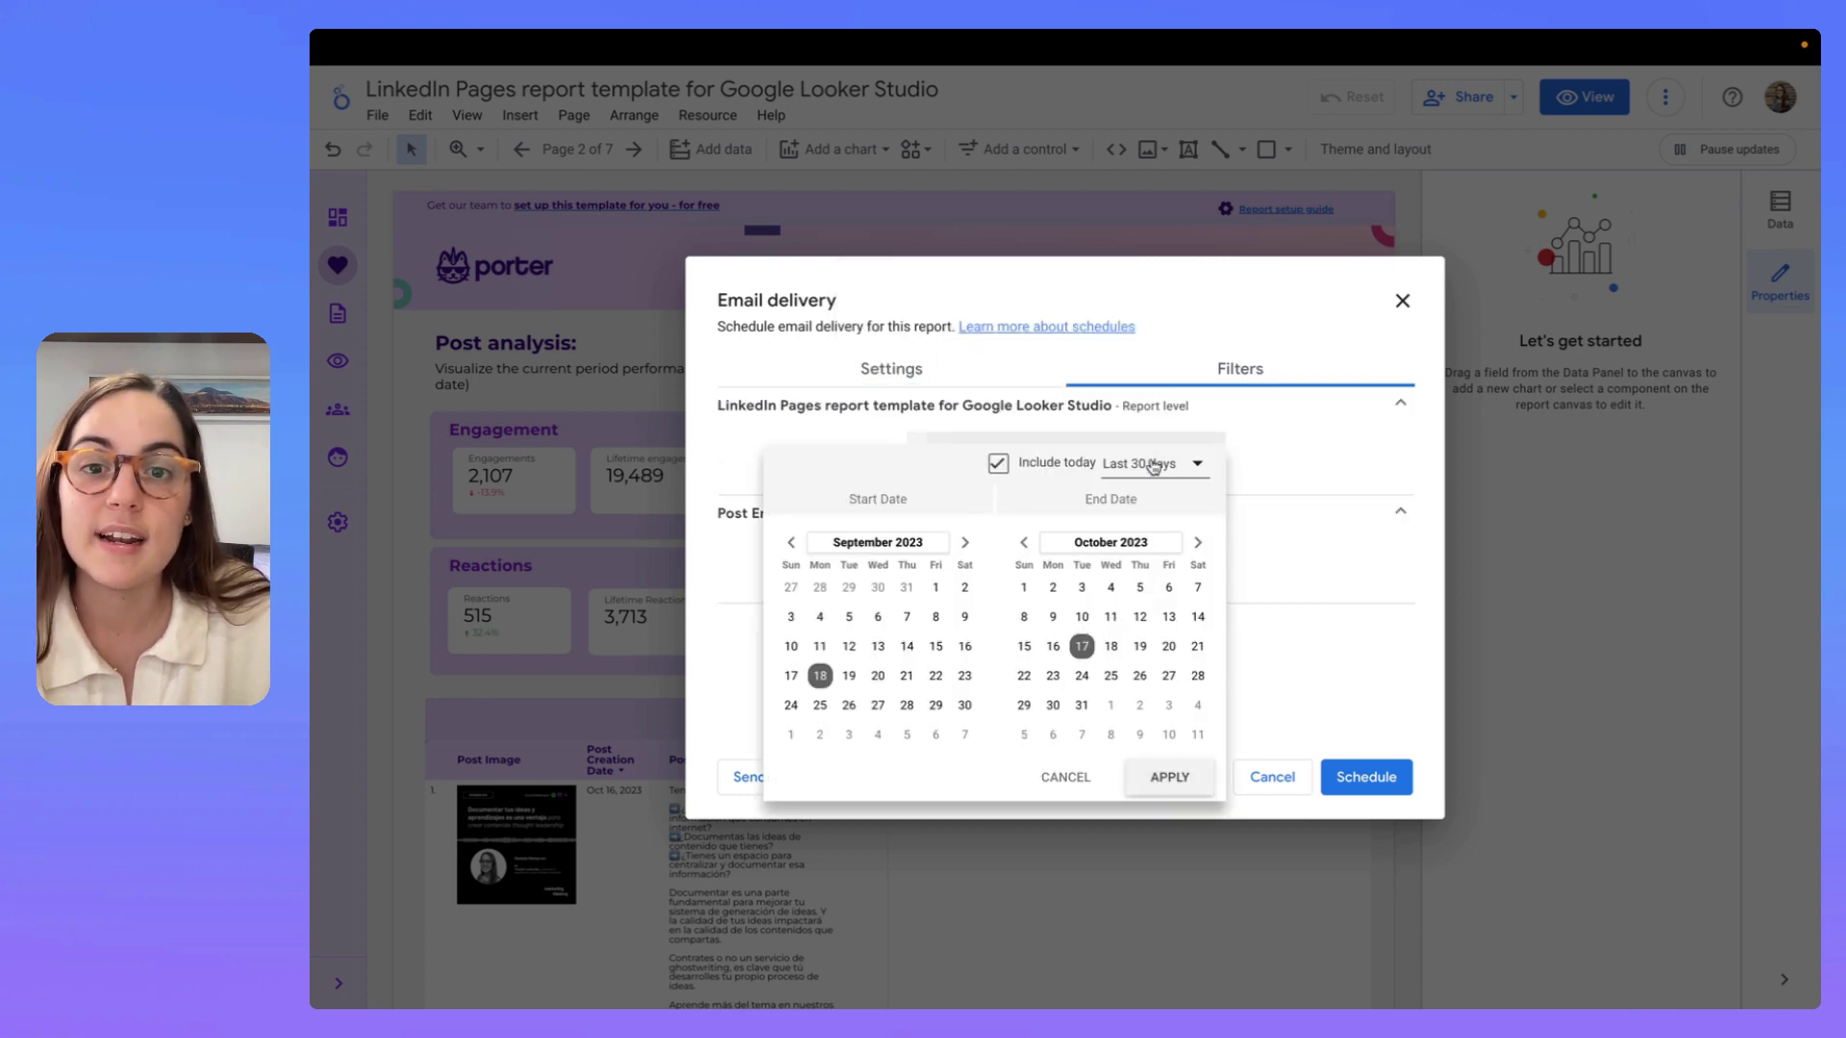
pyautogui.click(1324, 452)
pyautogui.click(1216, 459)
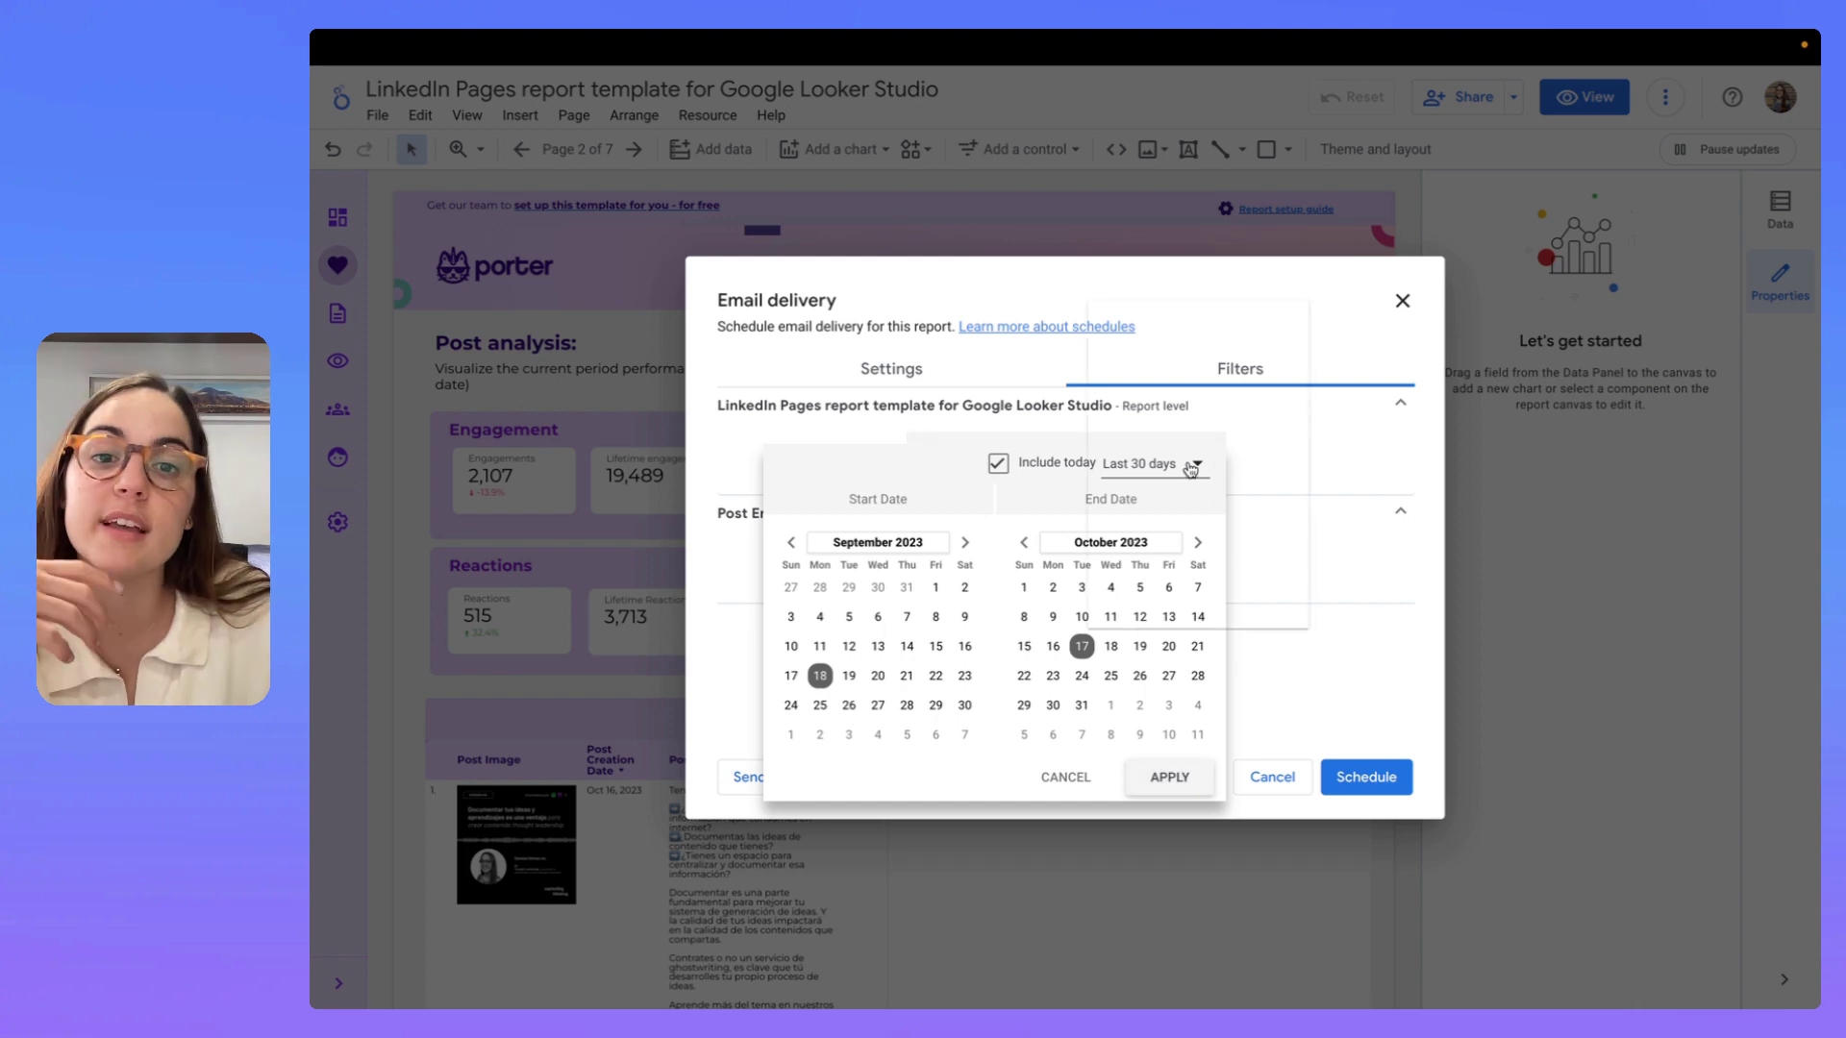
pyautogui.click(1200, 467)
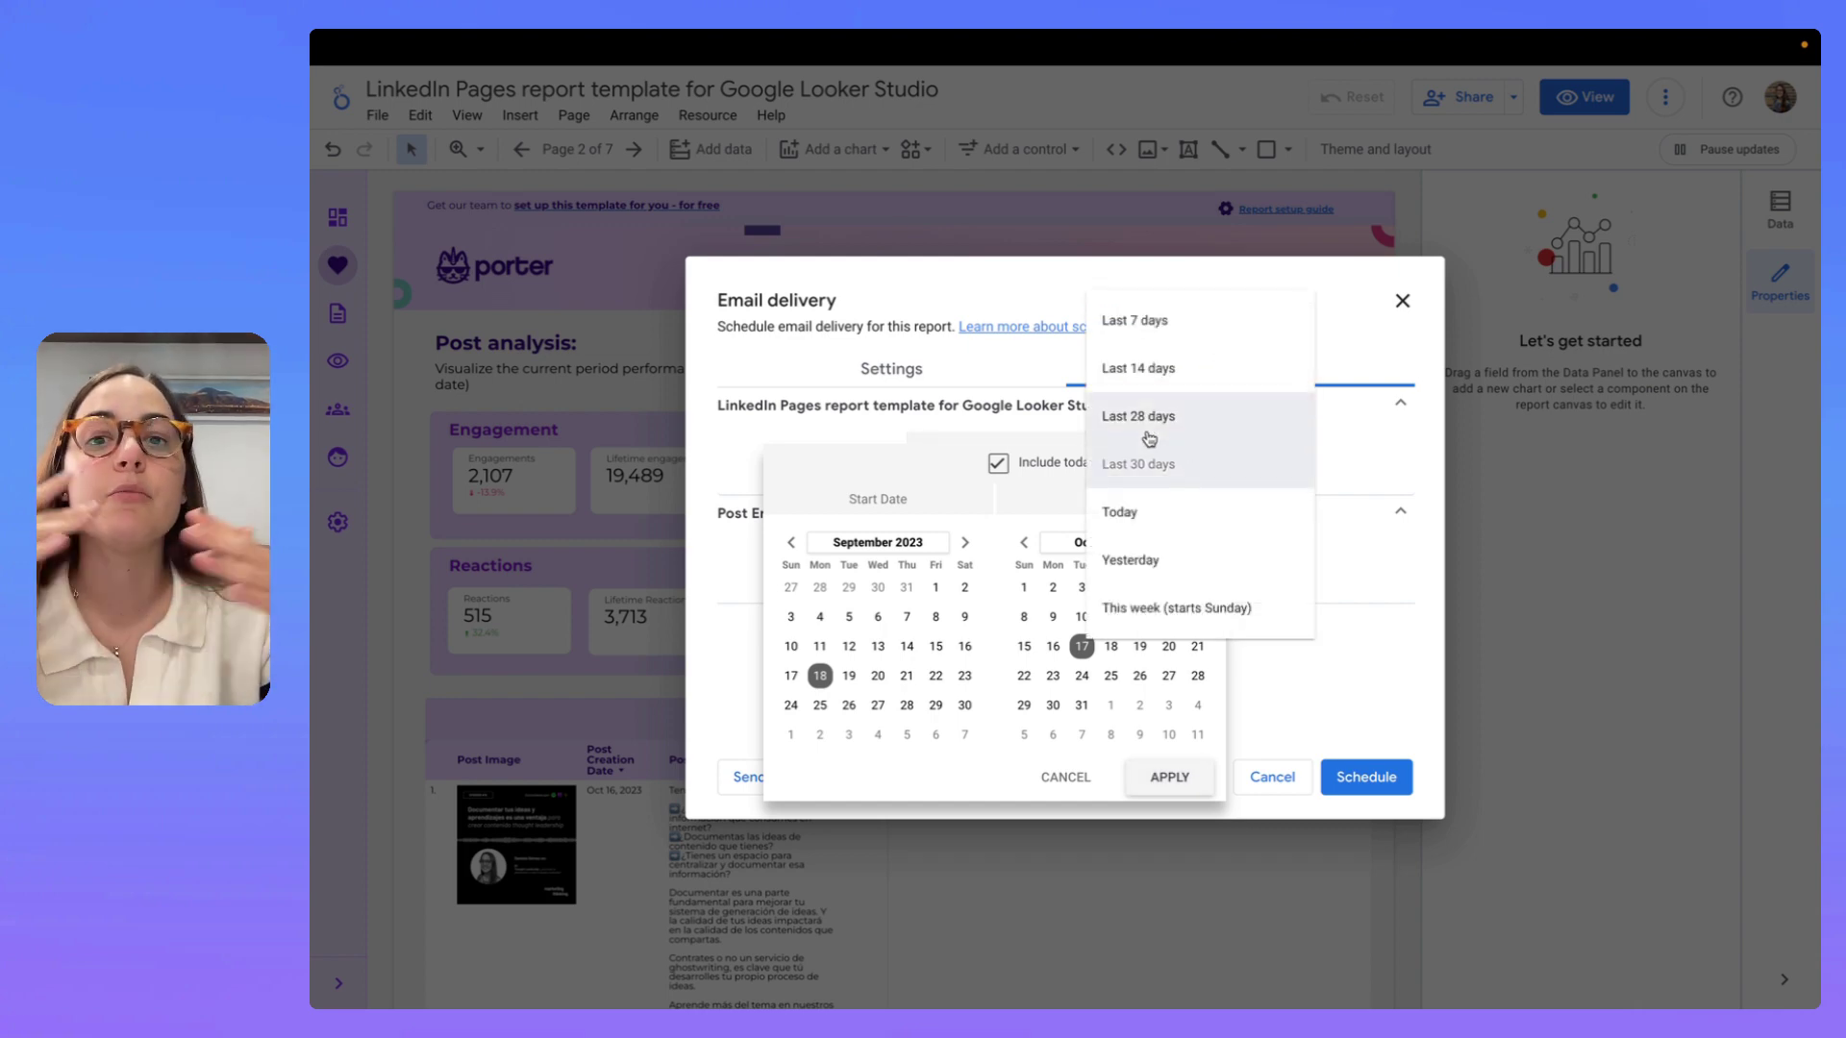
pyautogui.scroll(-2, 1190, 516)
pyautogui.scroll(2, 1172, 418)
pyautogui.click(1165, 384)
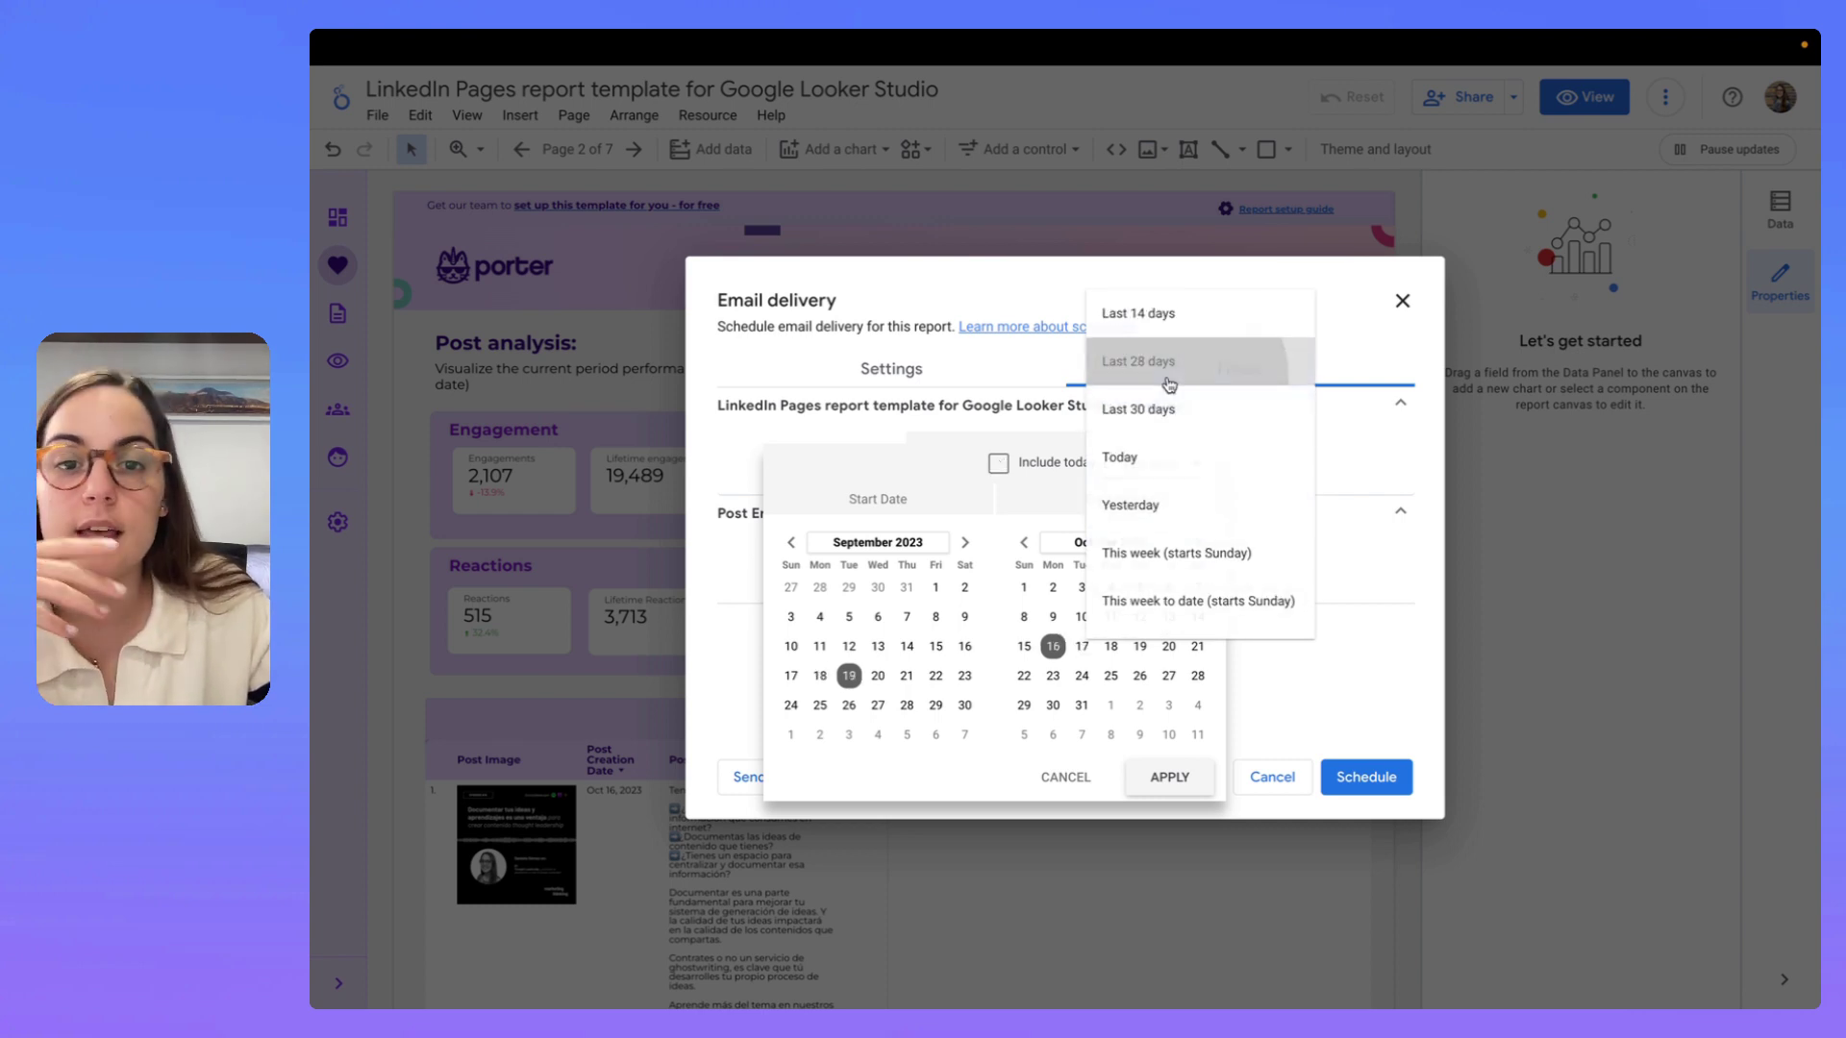
pyautogui.click(1355, 478)
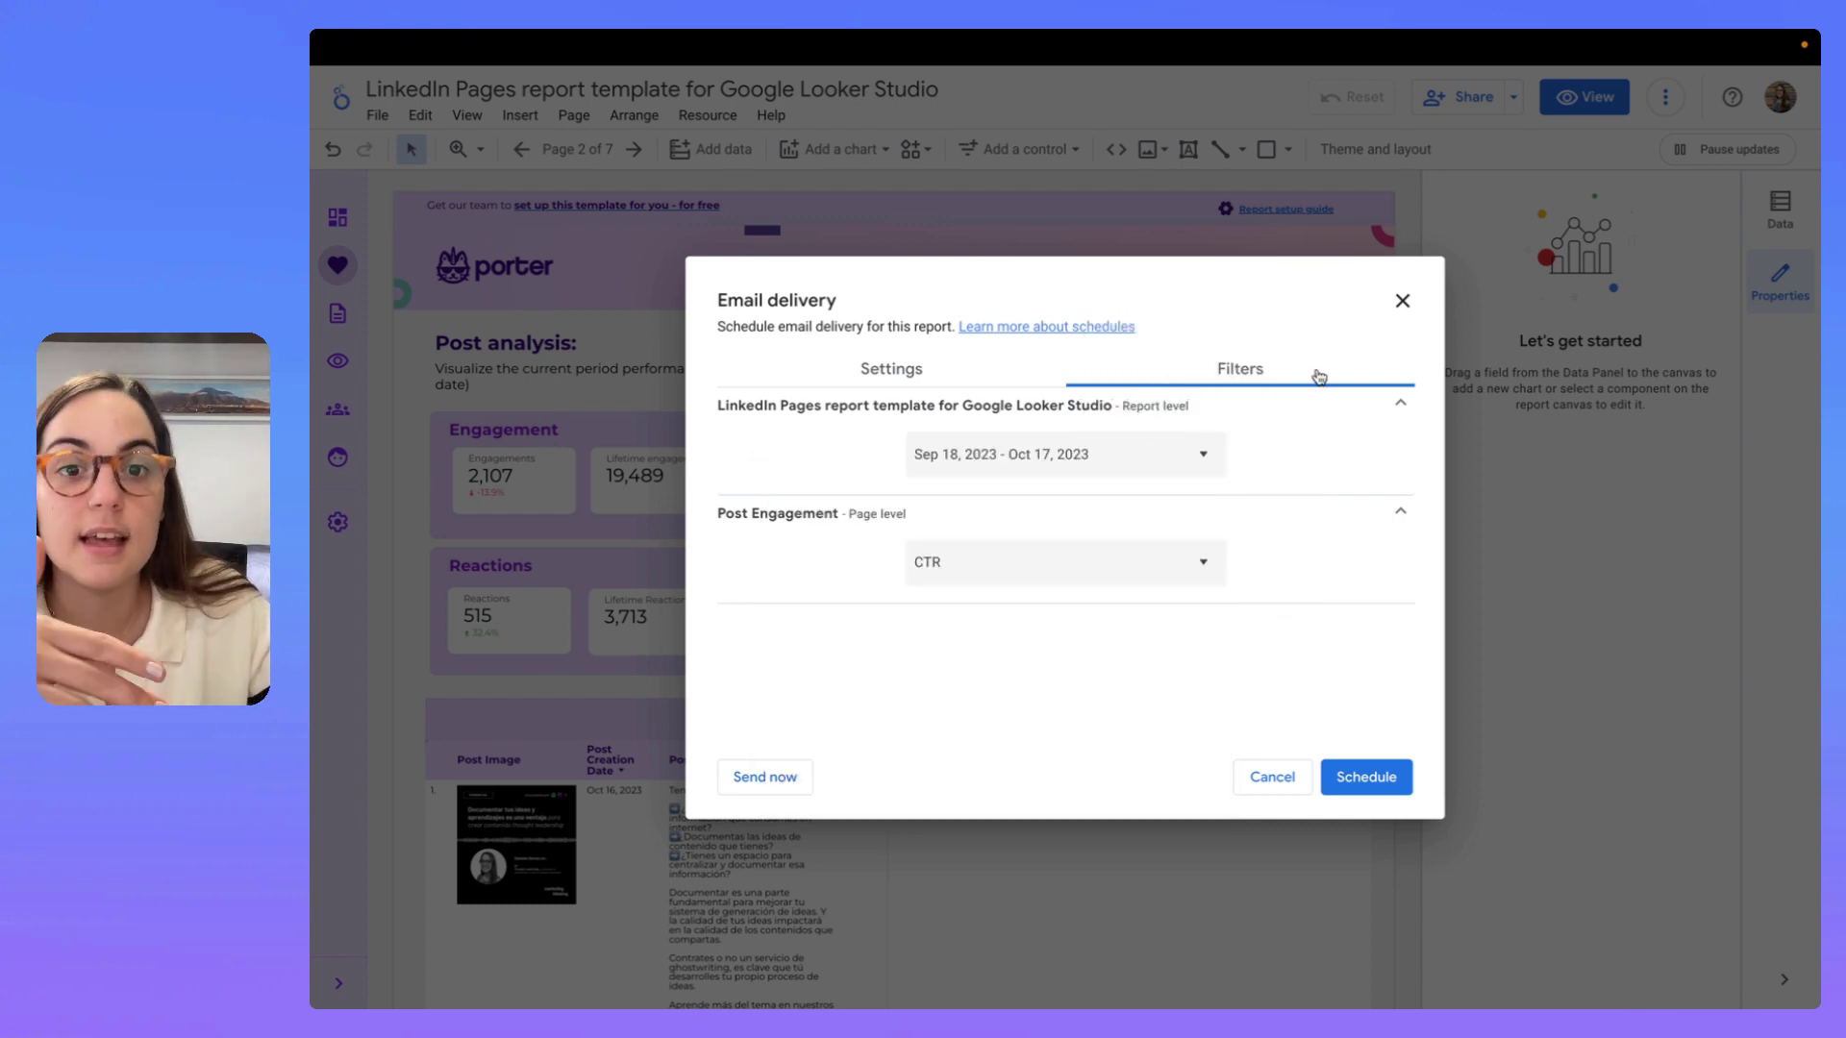
# Apply the Last 7 days preset (Oct 10–16, 2023), then reopen the presets
pyautogui.click(1149, 458)
pyautogui.click(1135, 320)
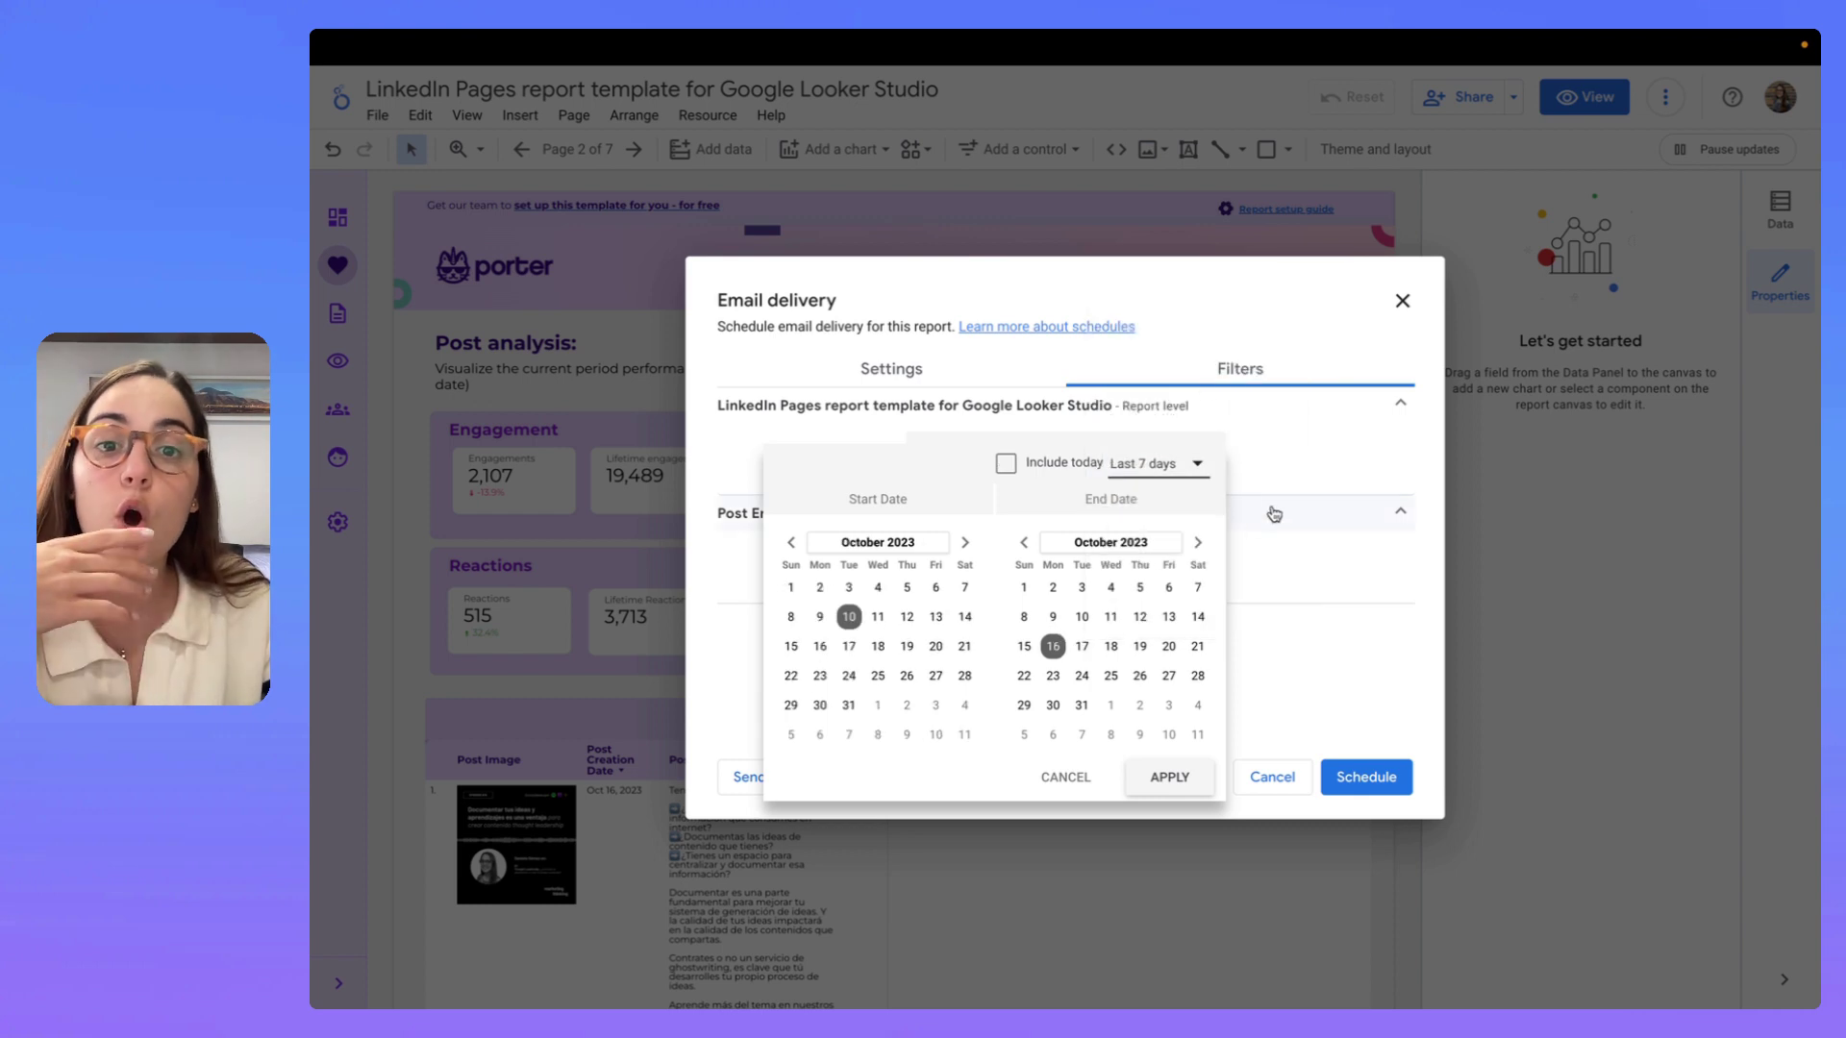
pyautogui.click(1175, 780)
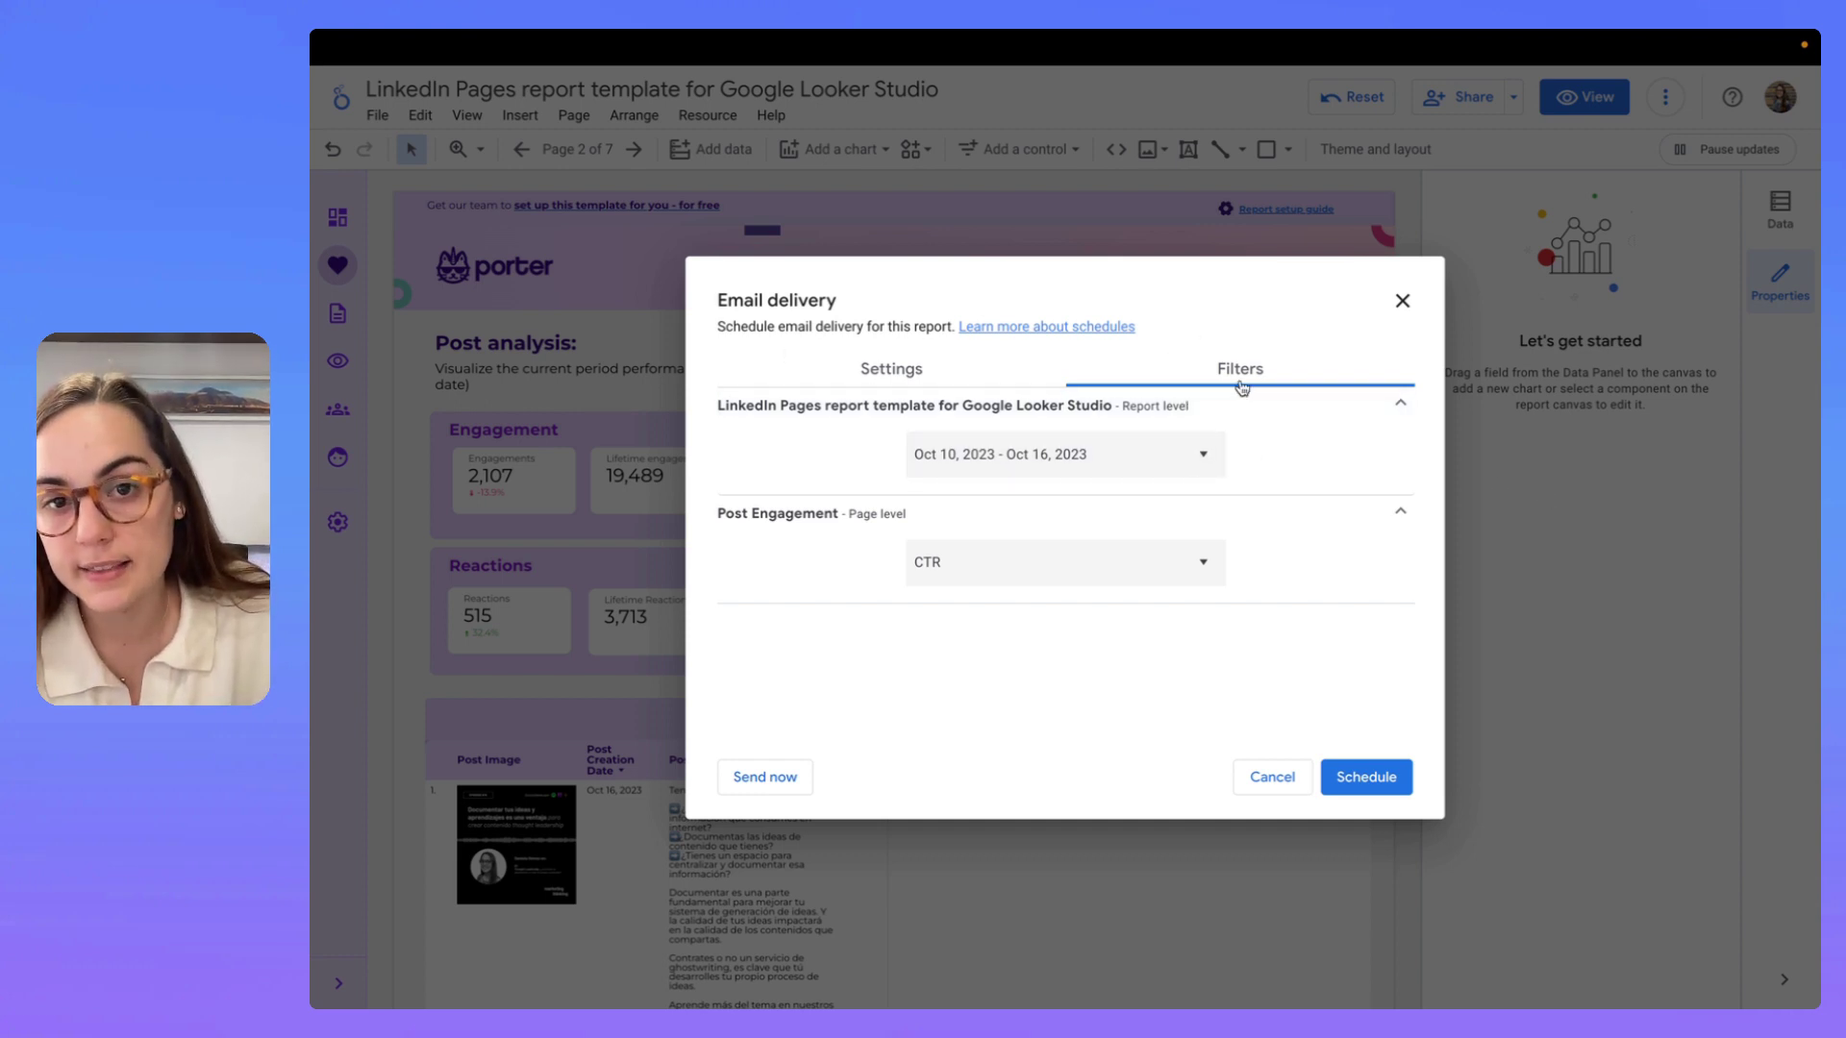
pyautogui.click(1204, 457)
pyautogui.click(1198, 463)
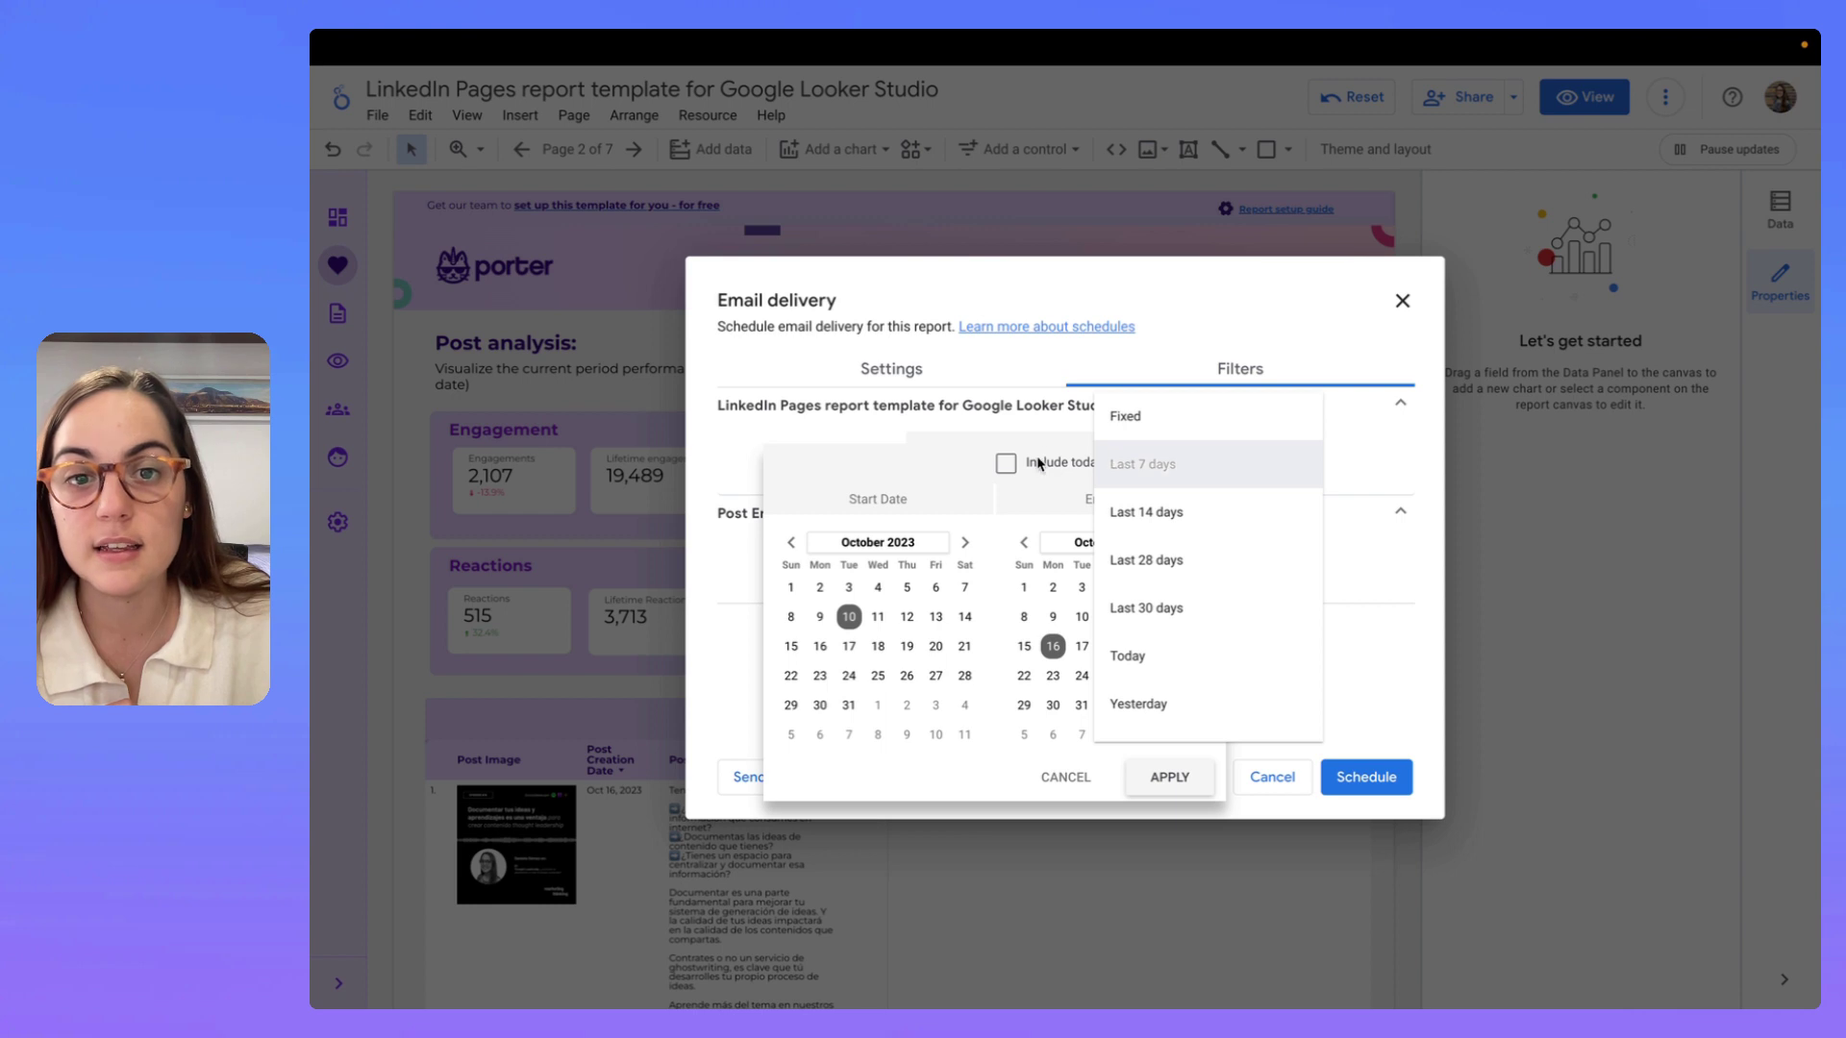
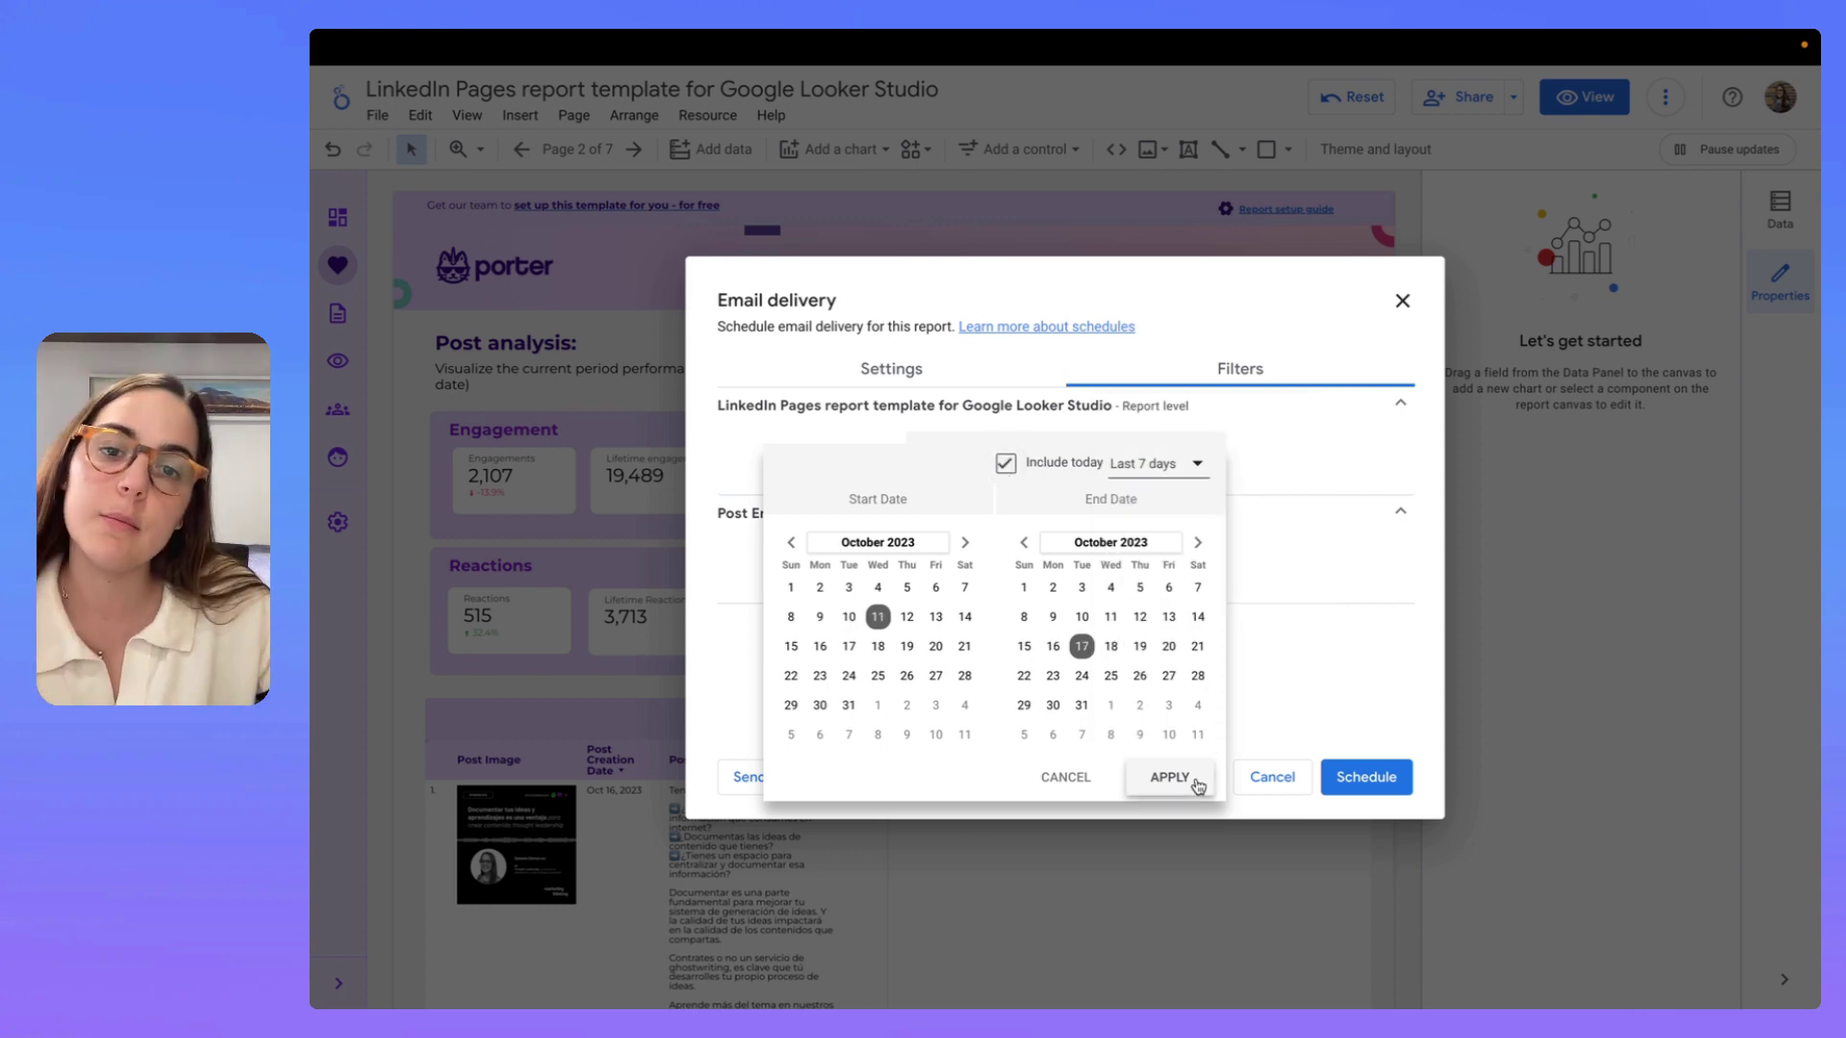
# Apply the Last 7 days date filter (Oct 11–17, 2023) and return to delivery settings
pyautogui.click(1195, 779)
pyautogui.click(945, 387)
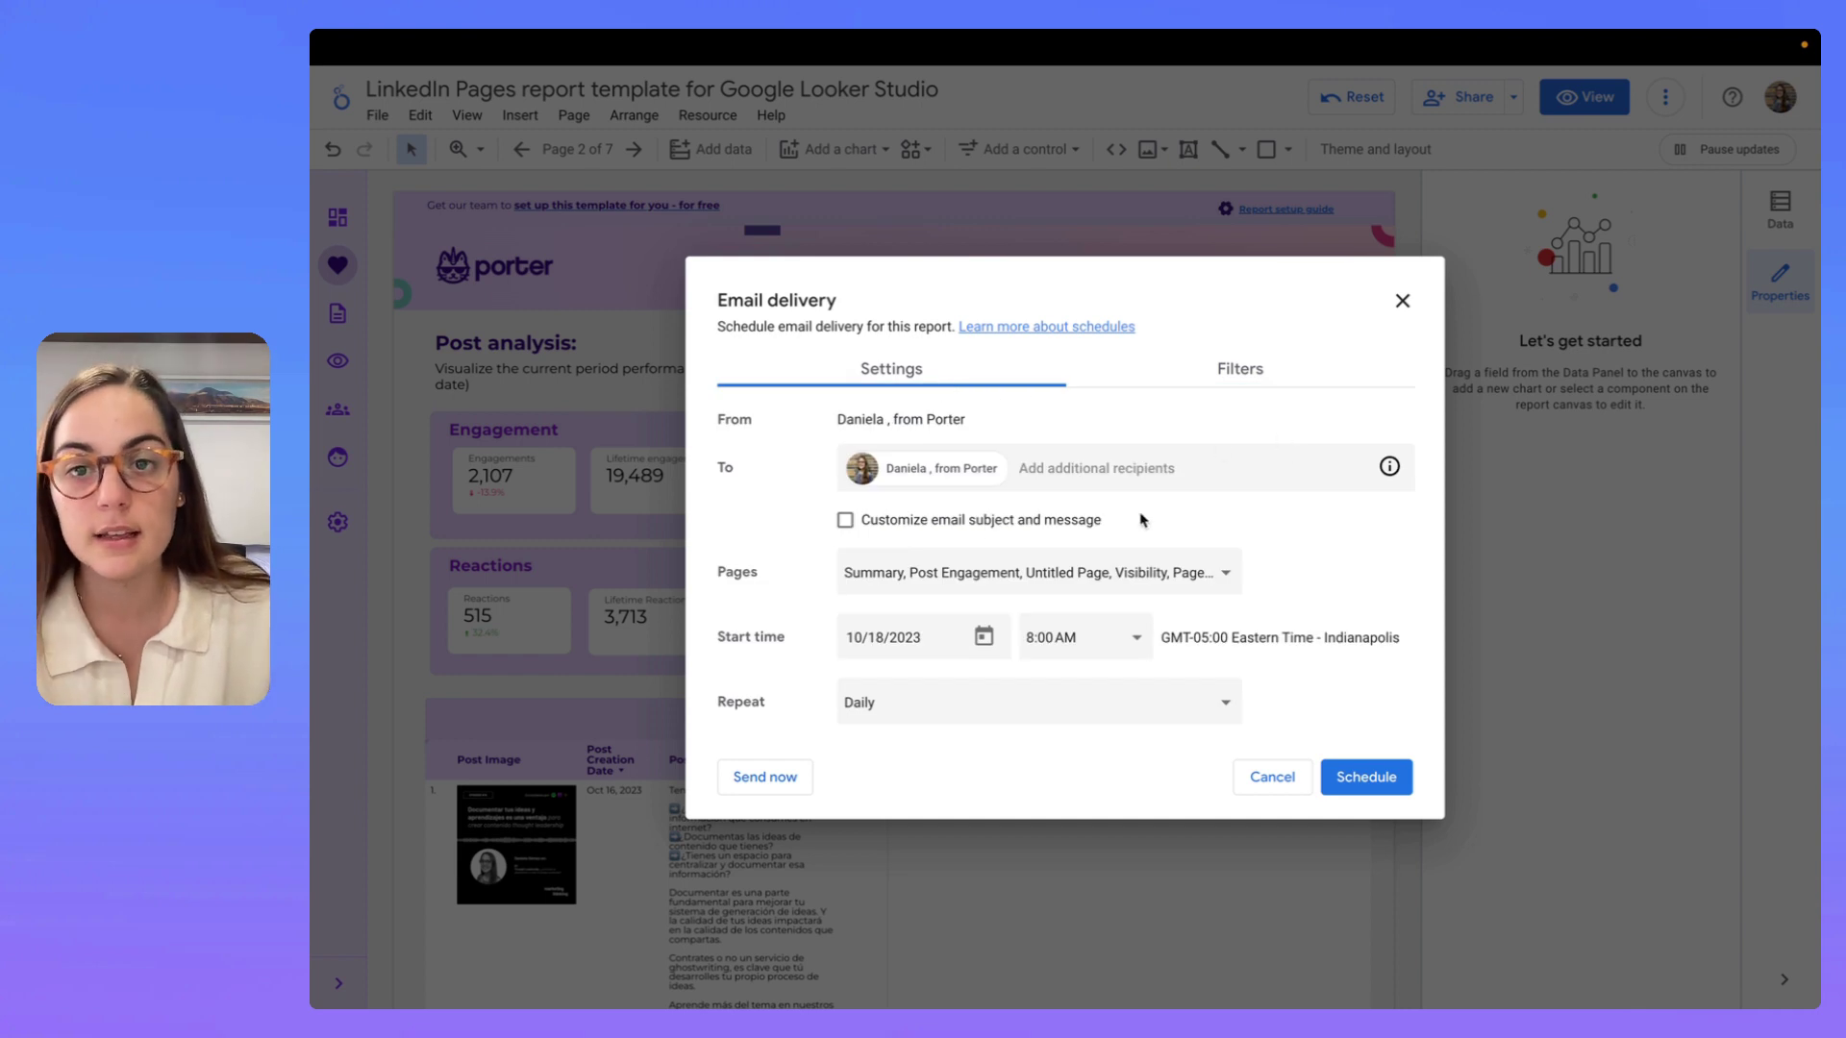
# Set the email subject to 'Weekly LinkedIn Pages Report' and write a message about the latest trends
pyautogui.click(846, 521)
pyautogui.click(903, 503)
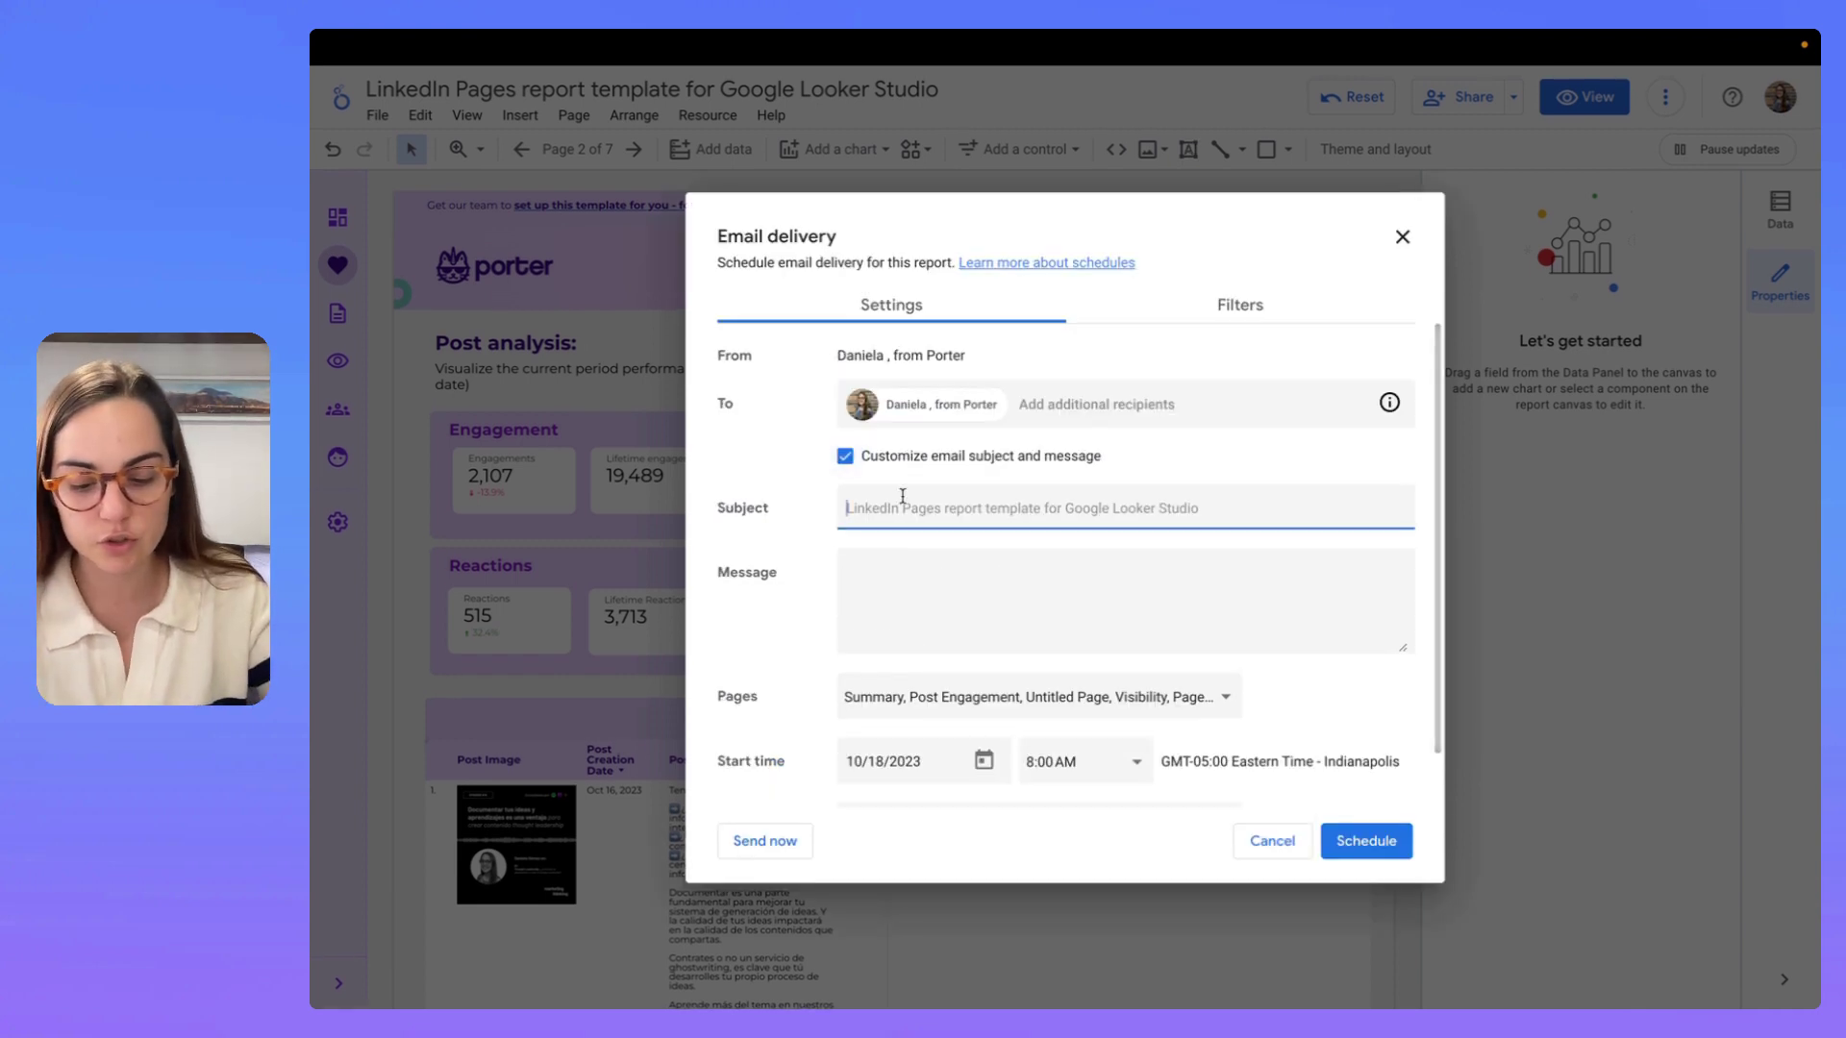
pyautogui.write('Weekly LinkedIn Pages')
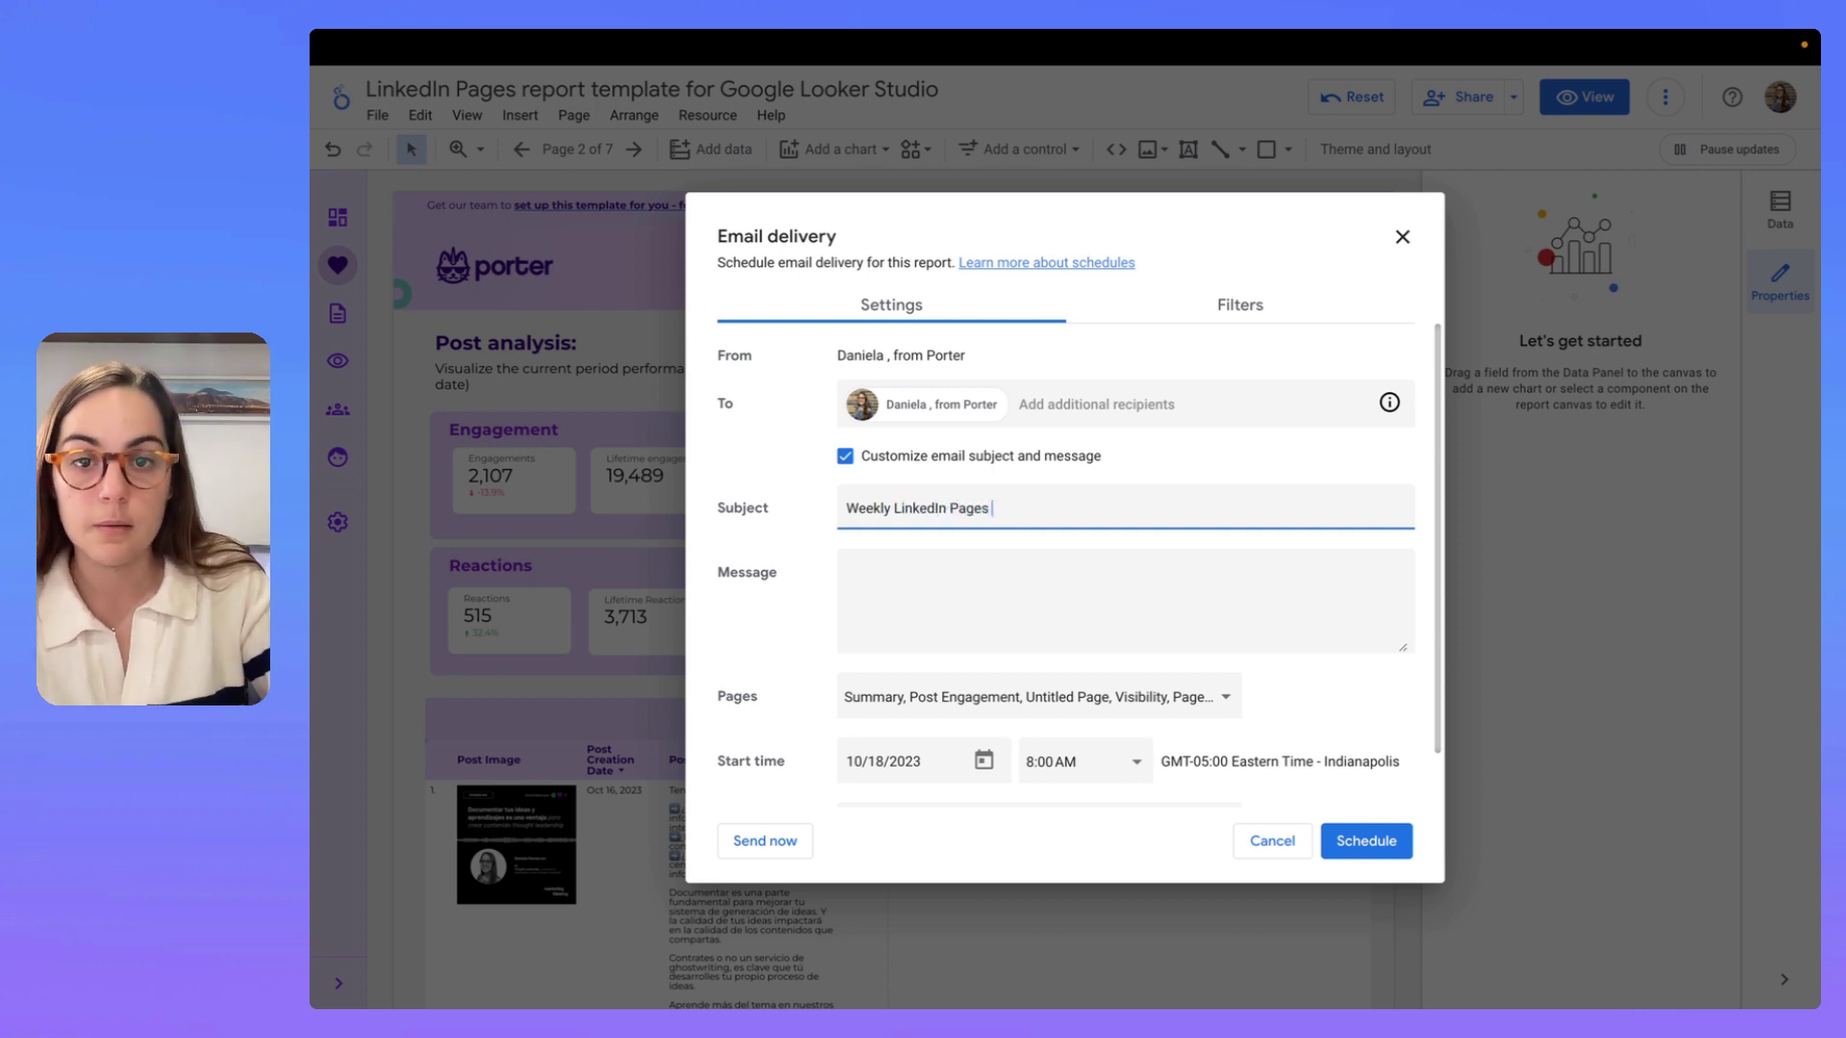
pyautogui.write('t')
pyautogui.press('Tab')
pyautogui.write('C')
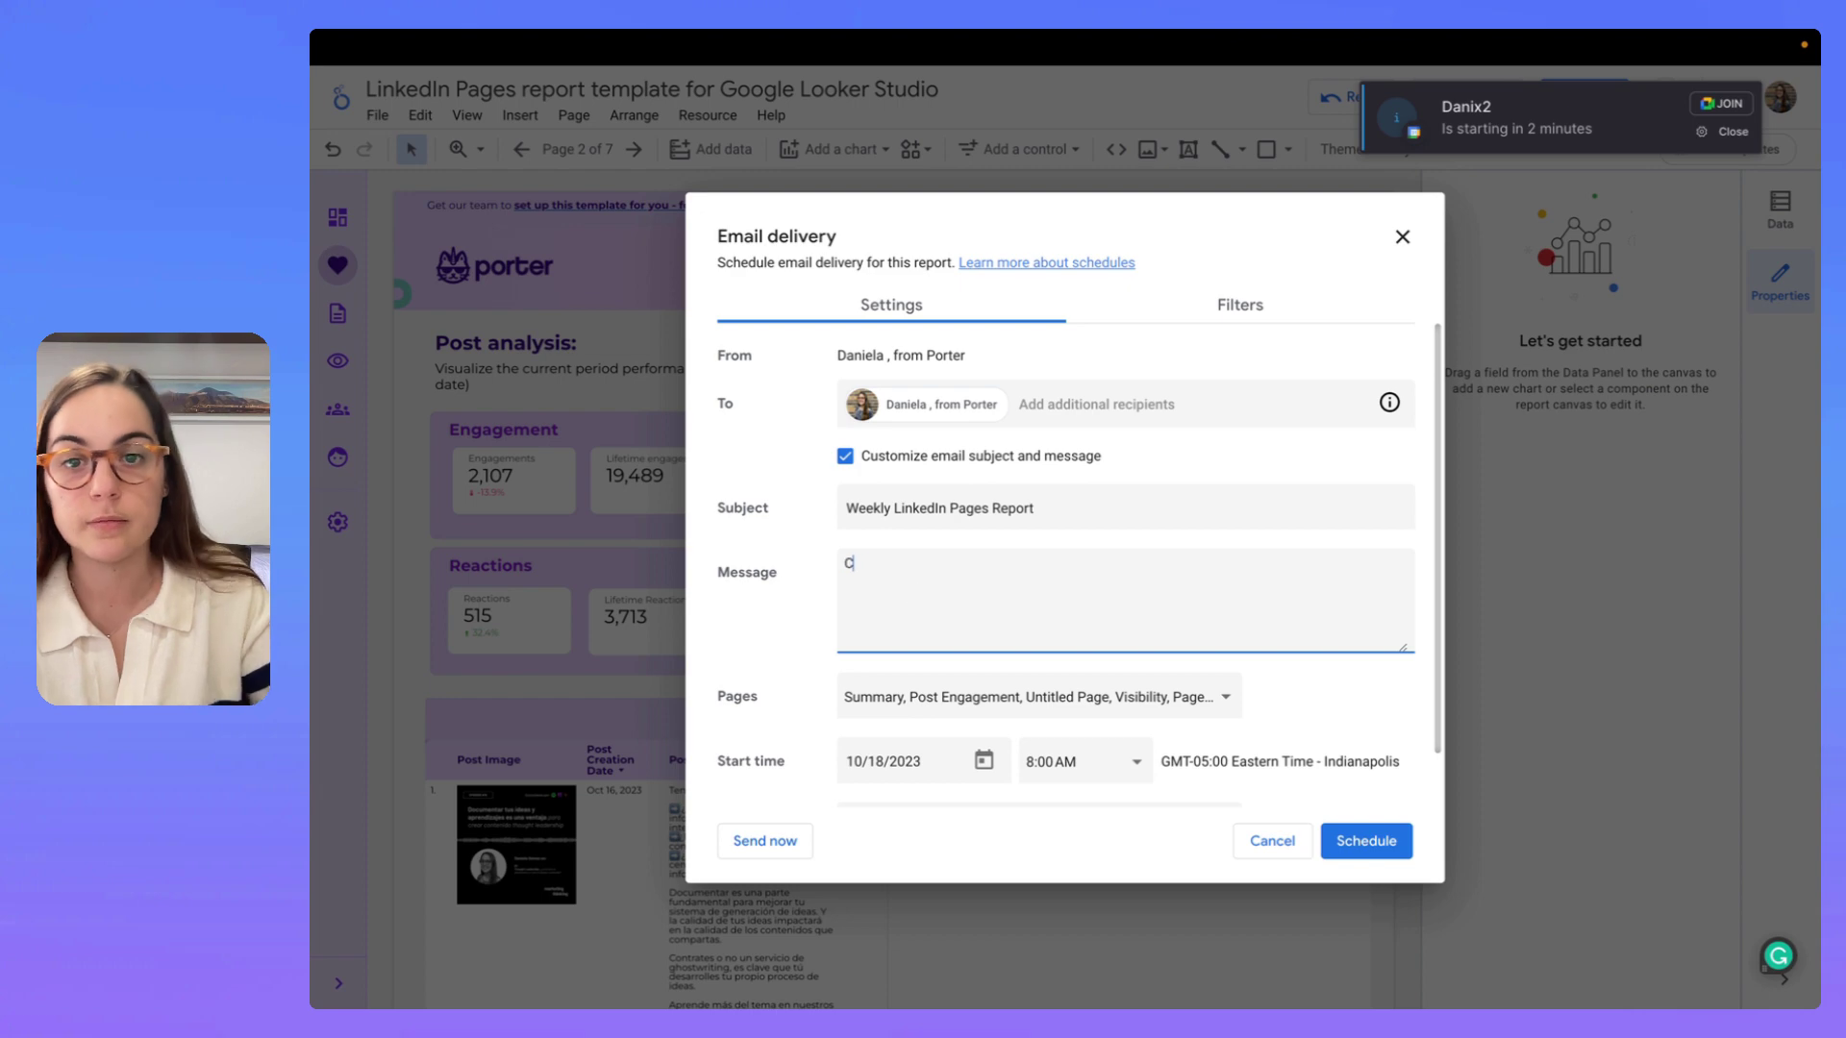
pyautogui.write('heck')
pyautogui.click(1733, 131)
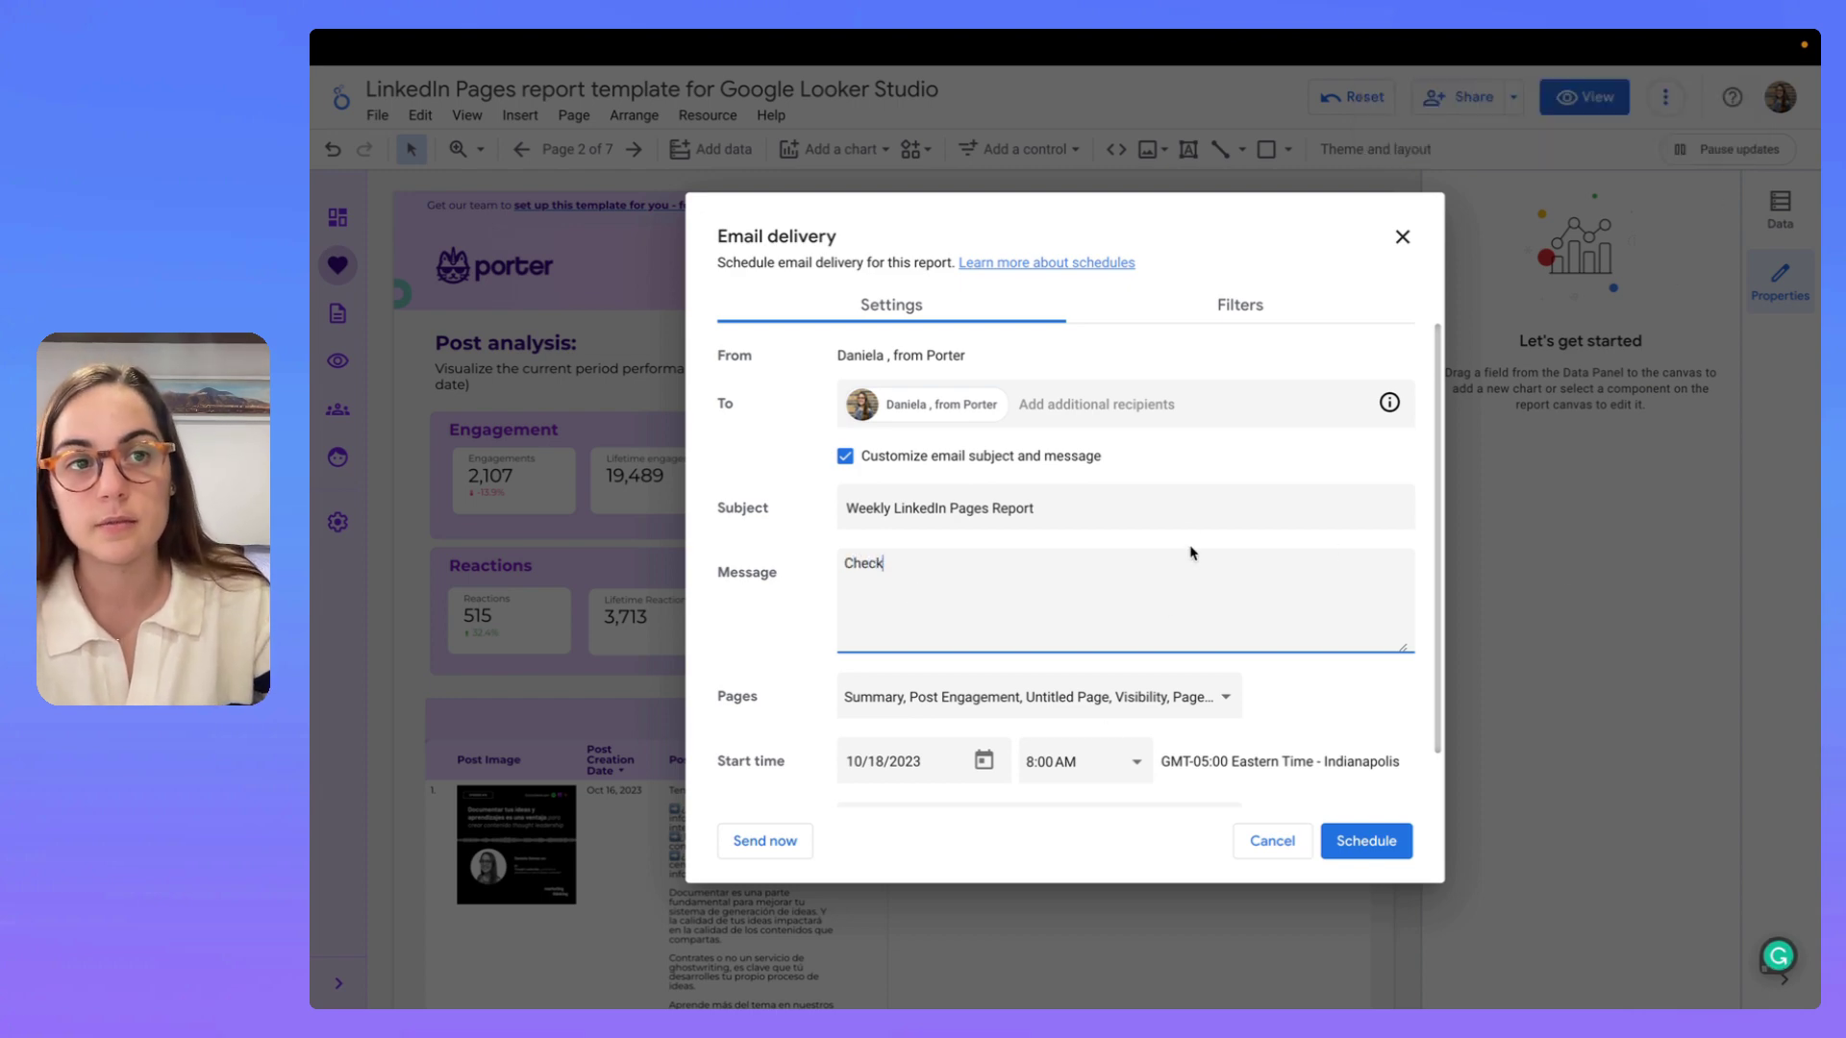
pyautogui.click(1117, 504)
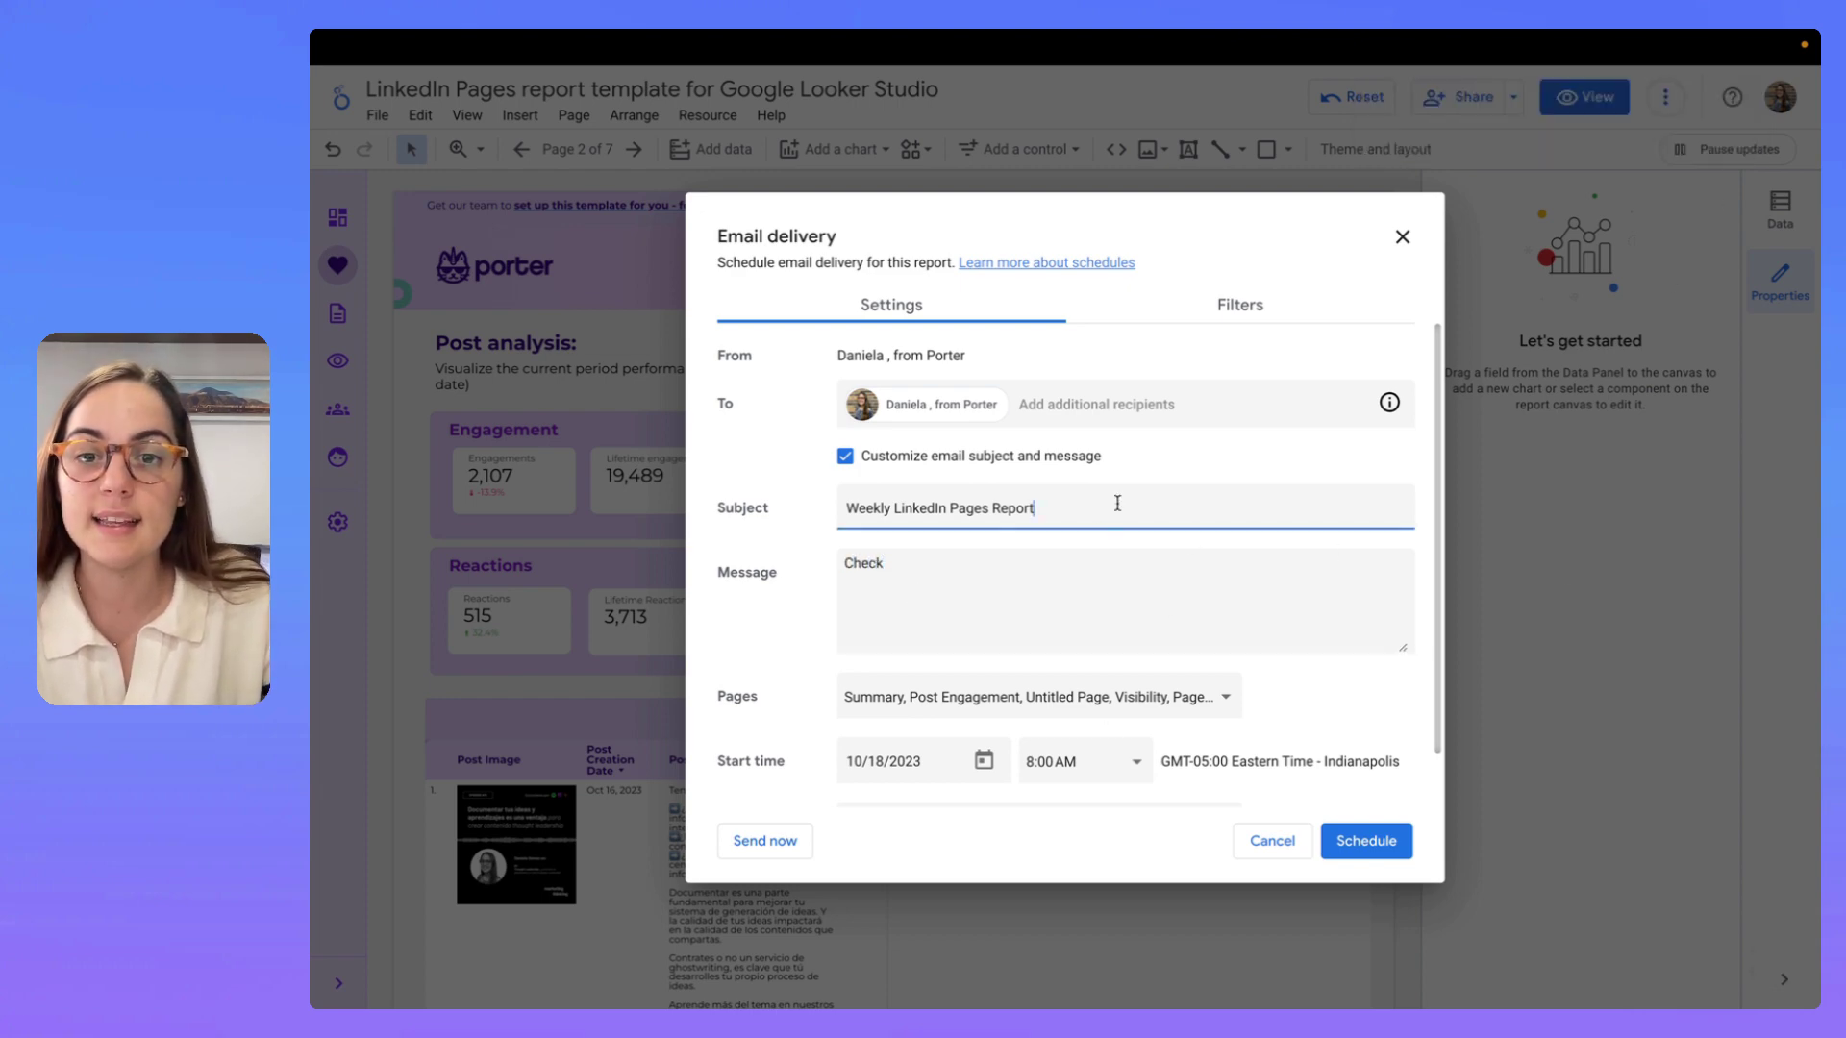
pyautogui.click(1037, 575)
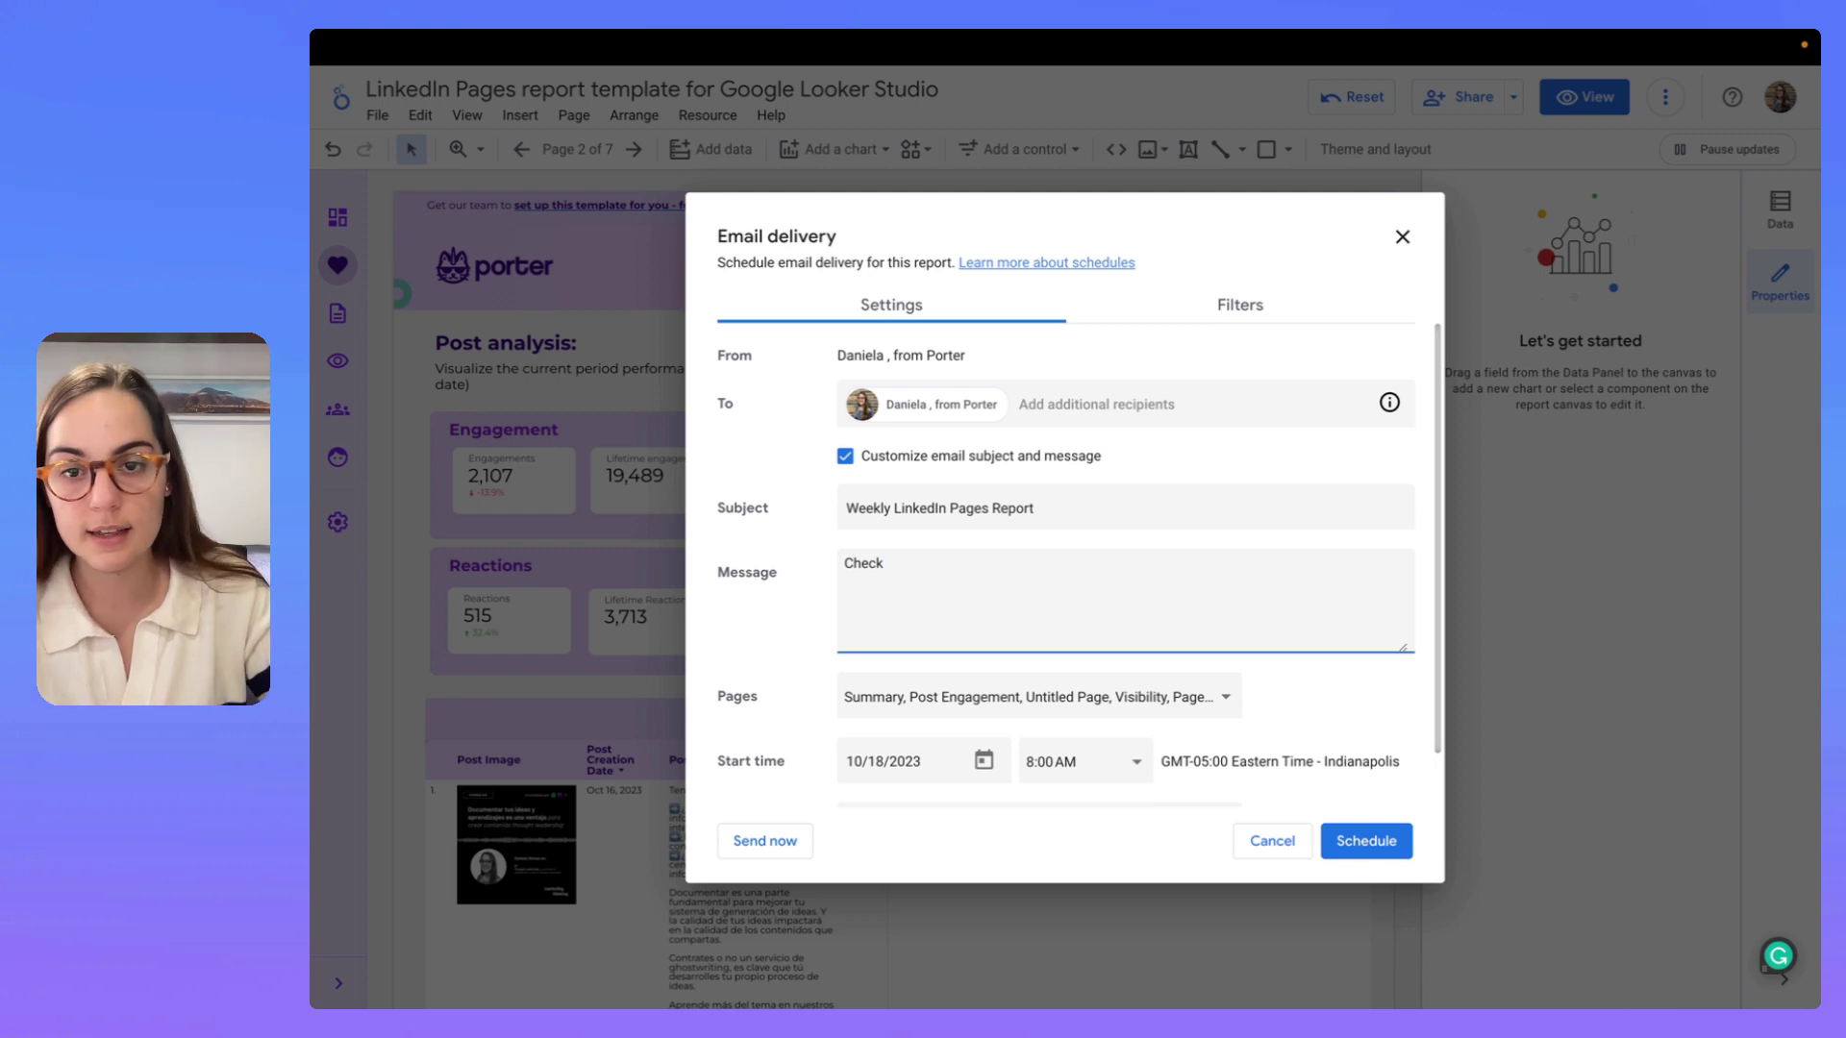
pyautogui.write('rend')
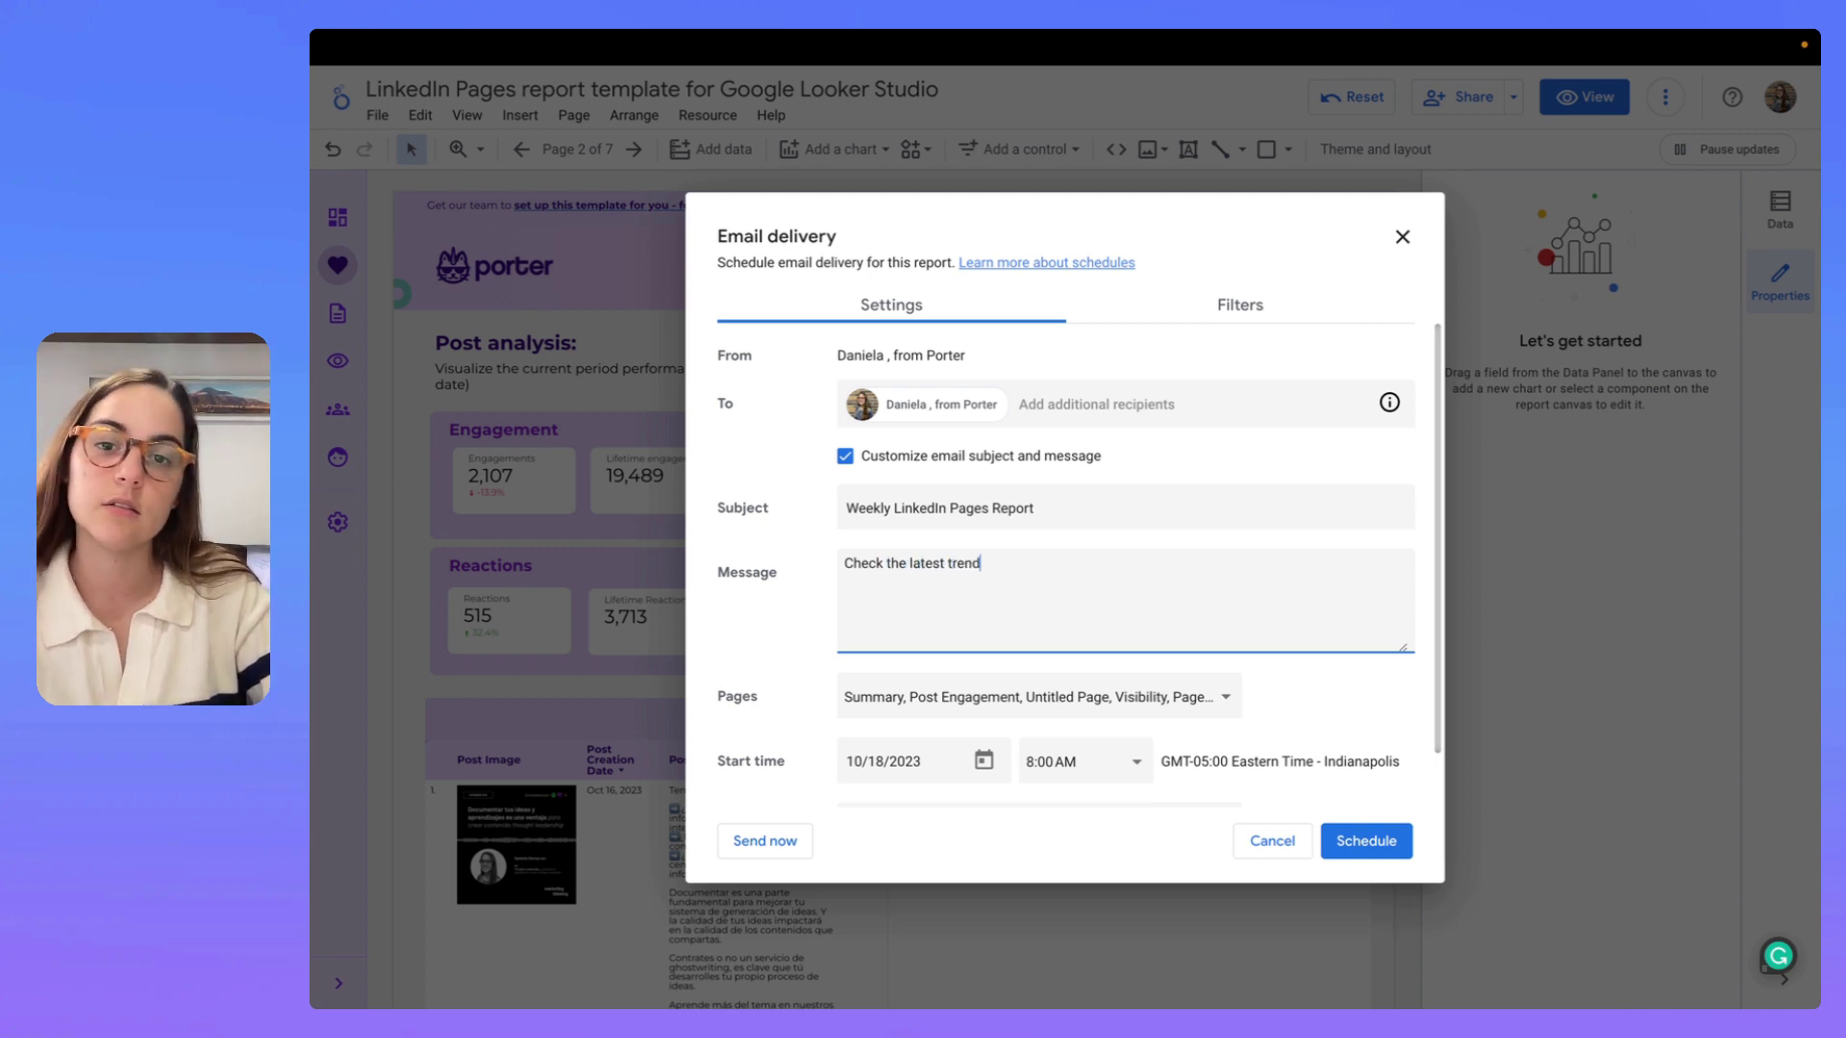
pyautogui.write('s on our Li')
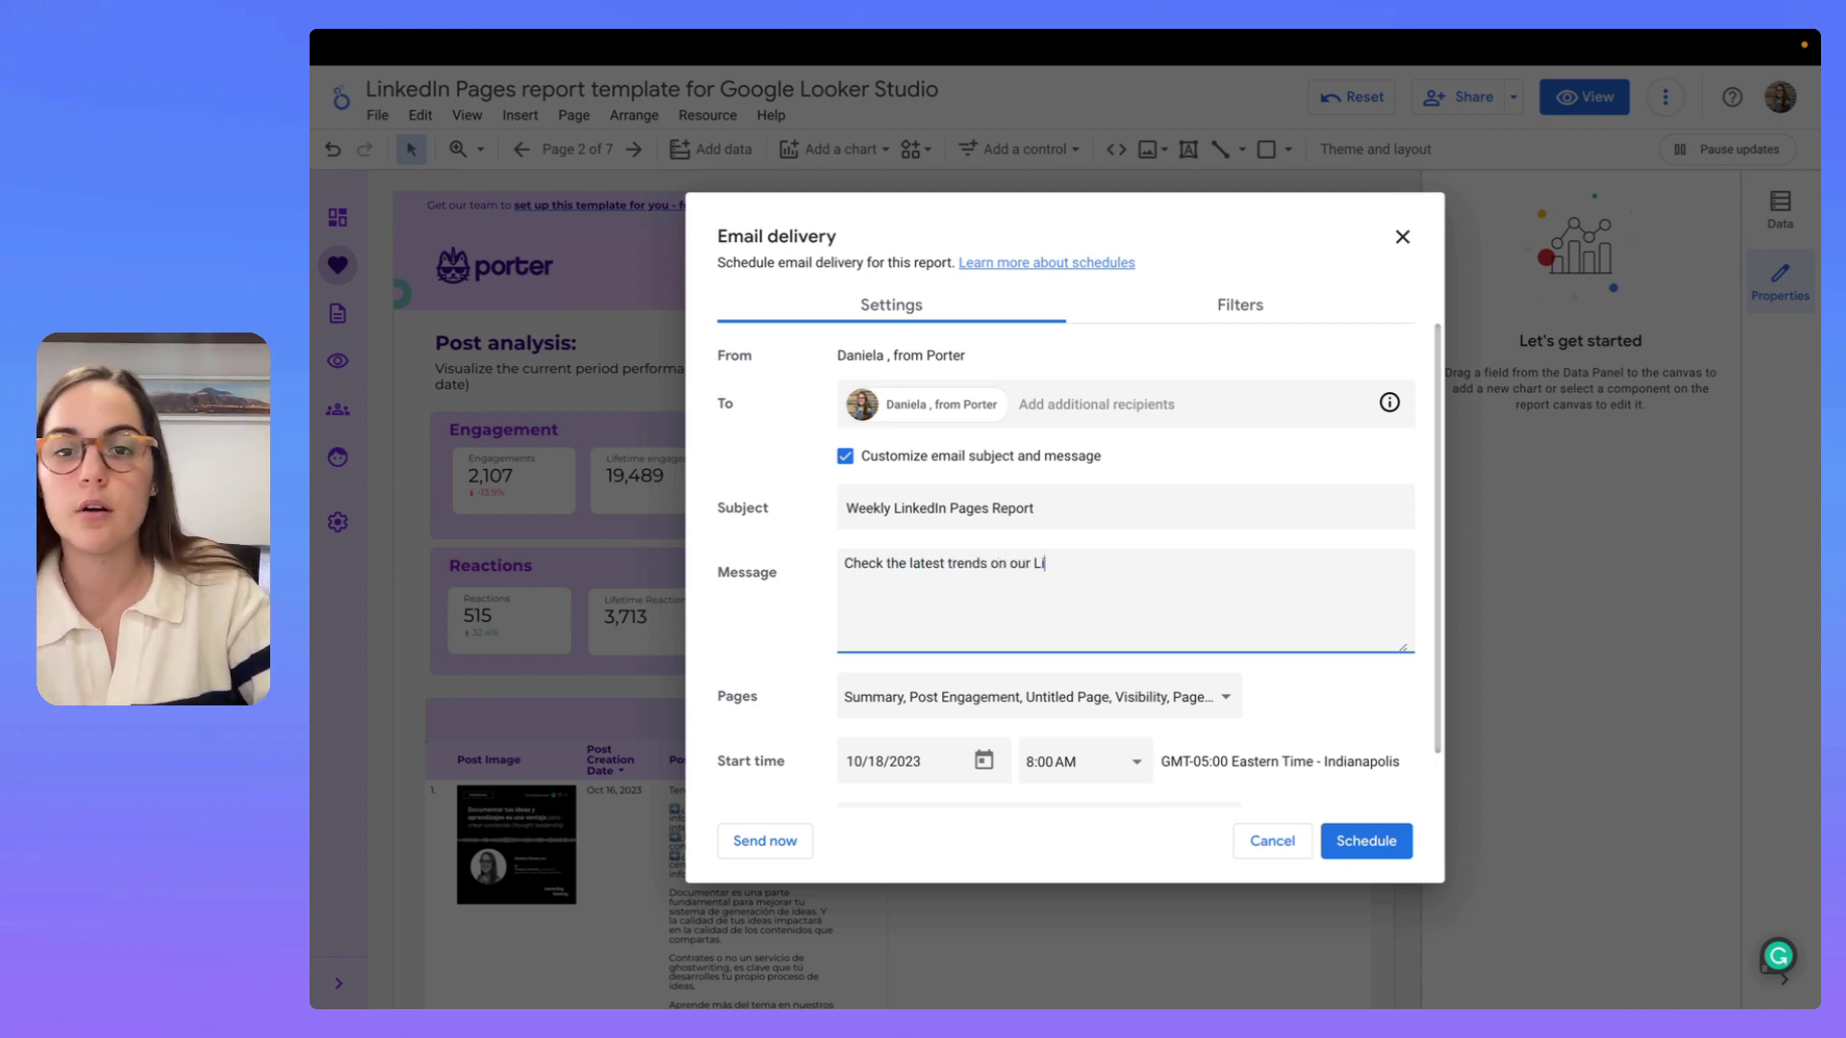
pyautogui.write('nkedIn Pages acc')
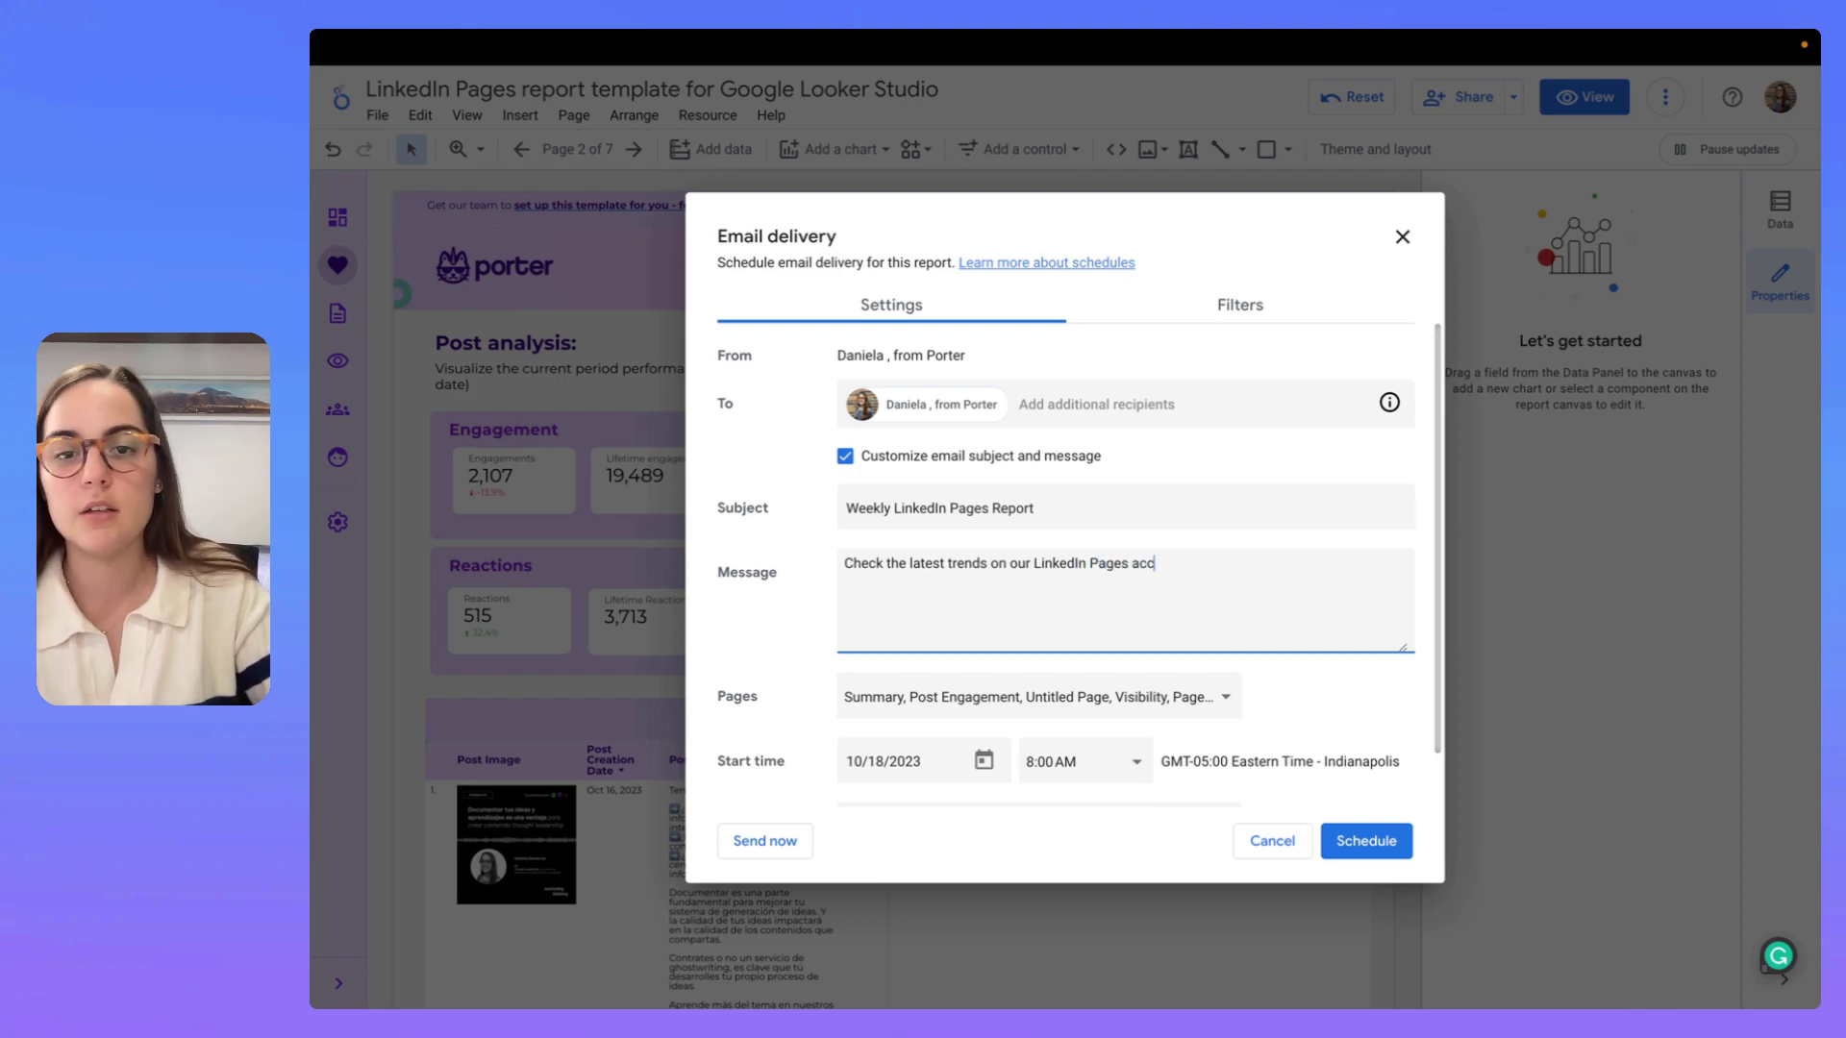
pyautogui.write('ount')
pyautogui.scroll(-1, 1129, 718)
# Keep all pages, set Repeat to Weekly on Wednesday, and create the schedule
pyautogui.click(1105, 647)
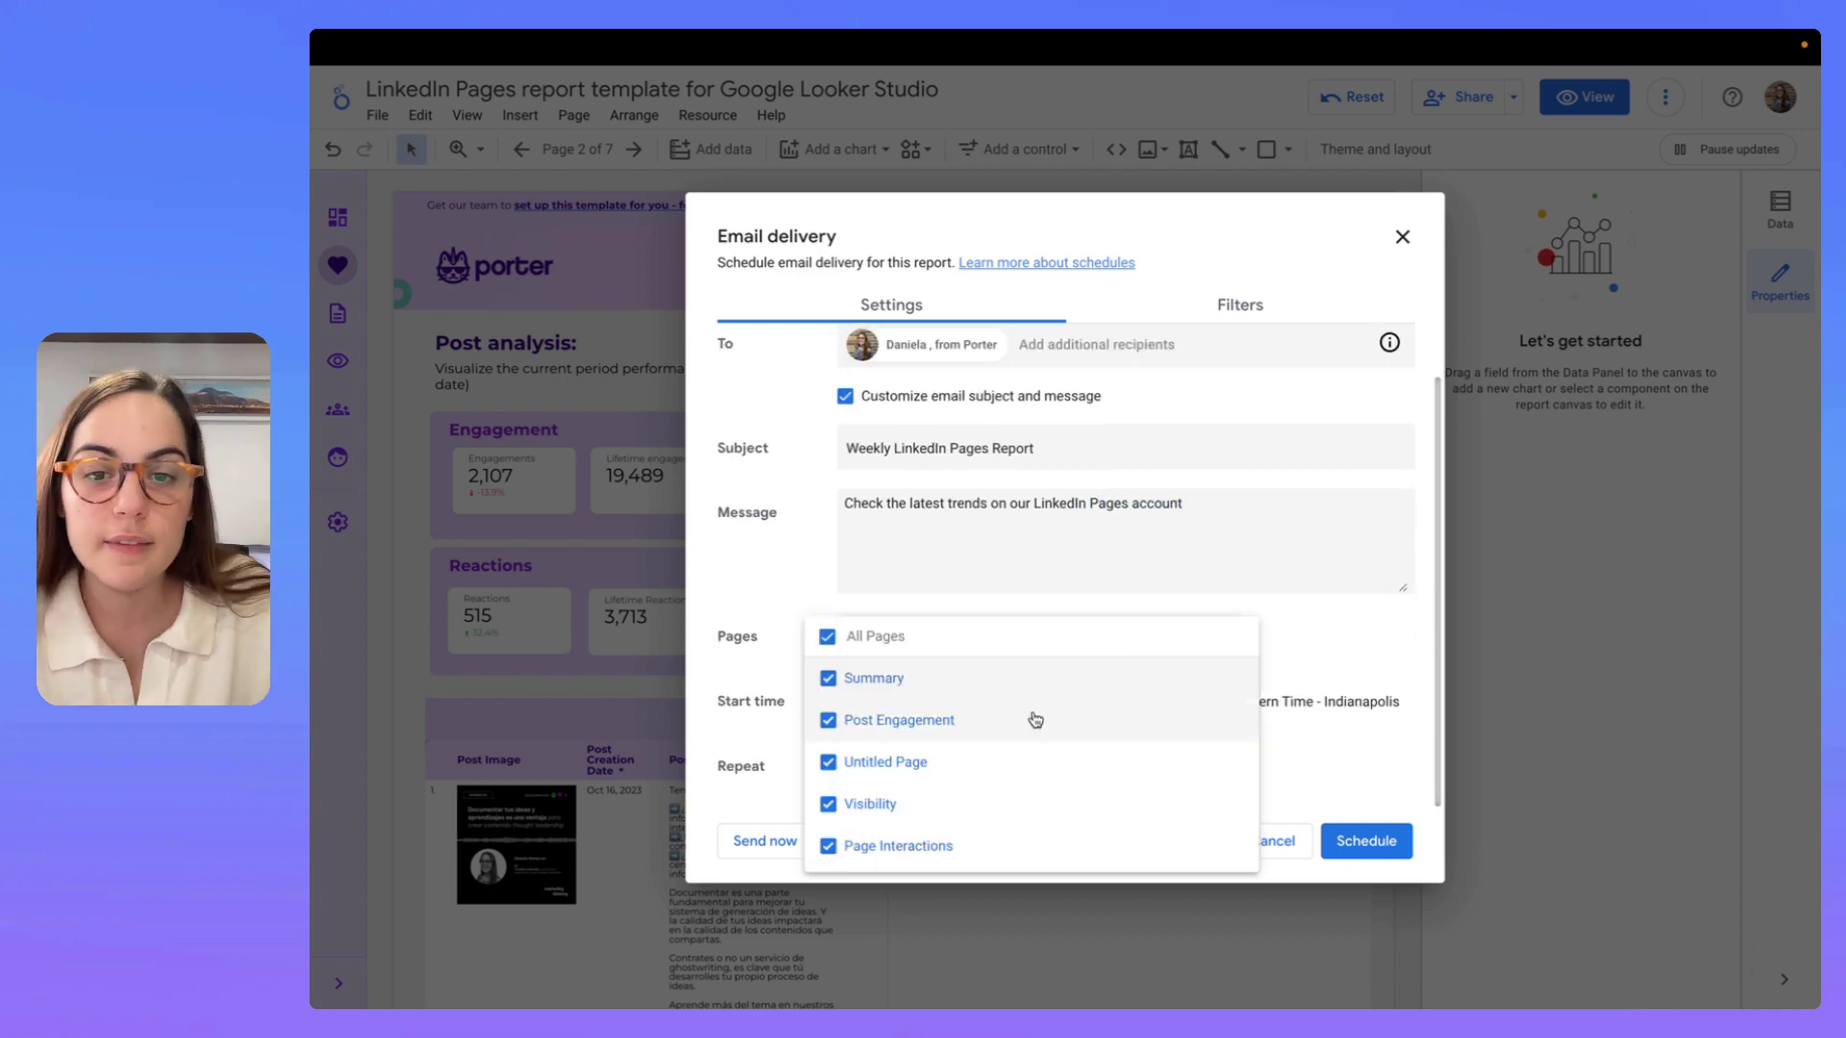
pyautogui.scroll(-1, 907, 735)
pyautogui.scroll(1, 906, 738)
pyautogui.click(1312, 672)
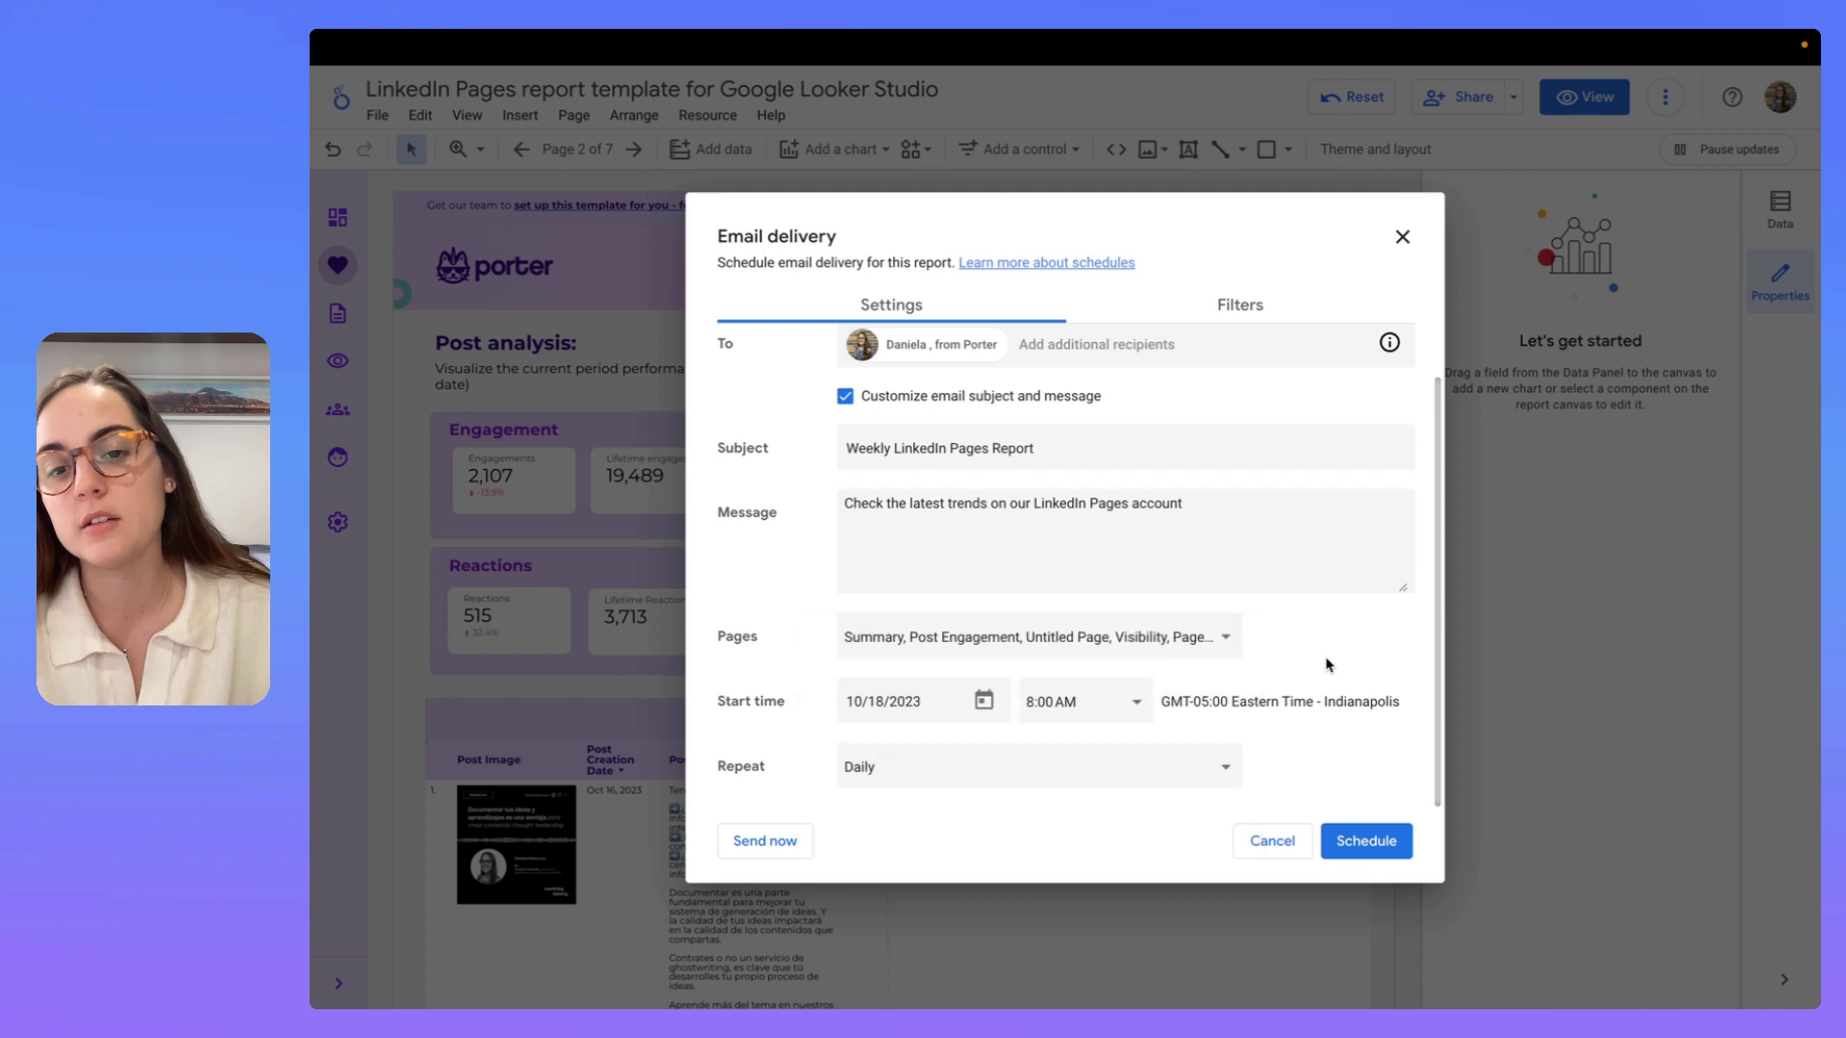
pyautogui.click(1084, 775)
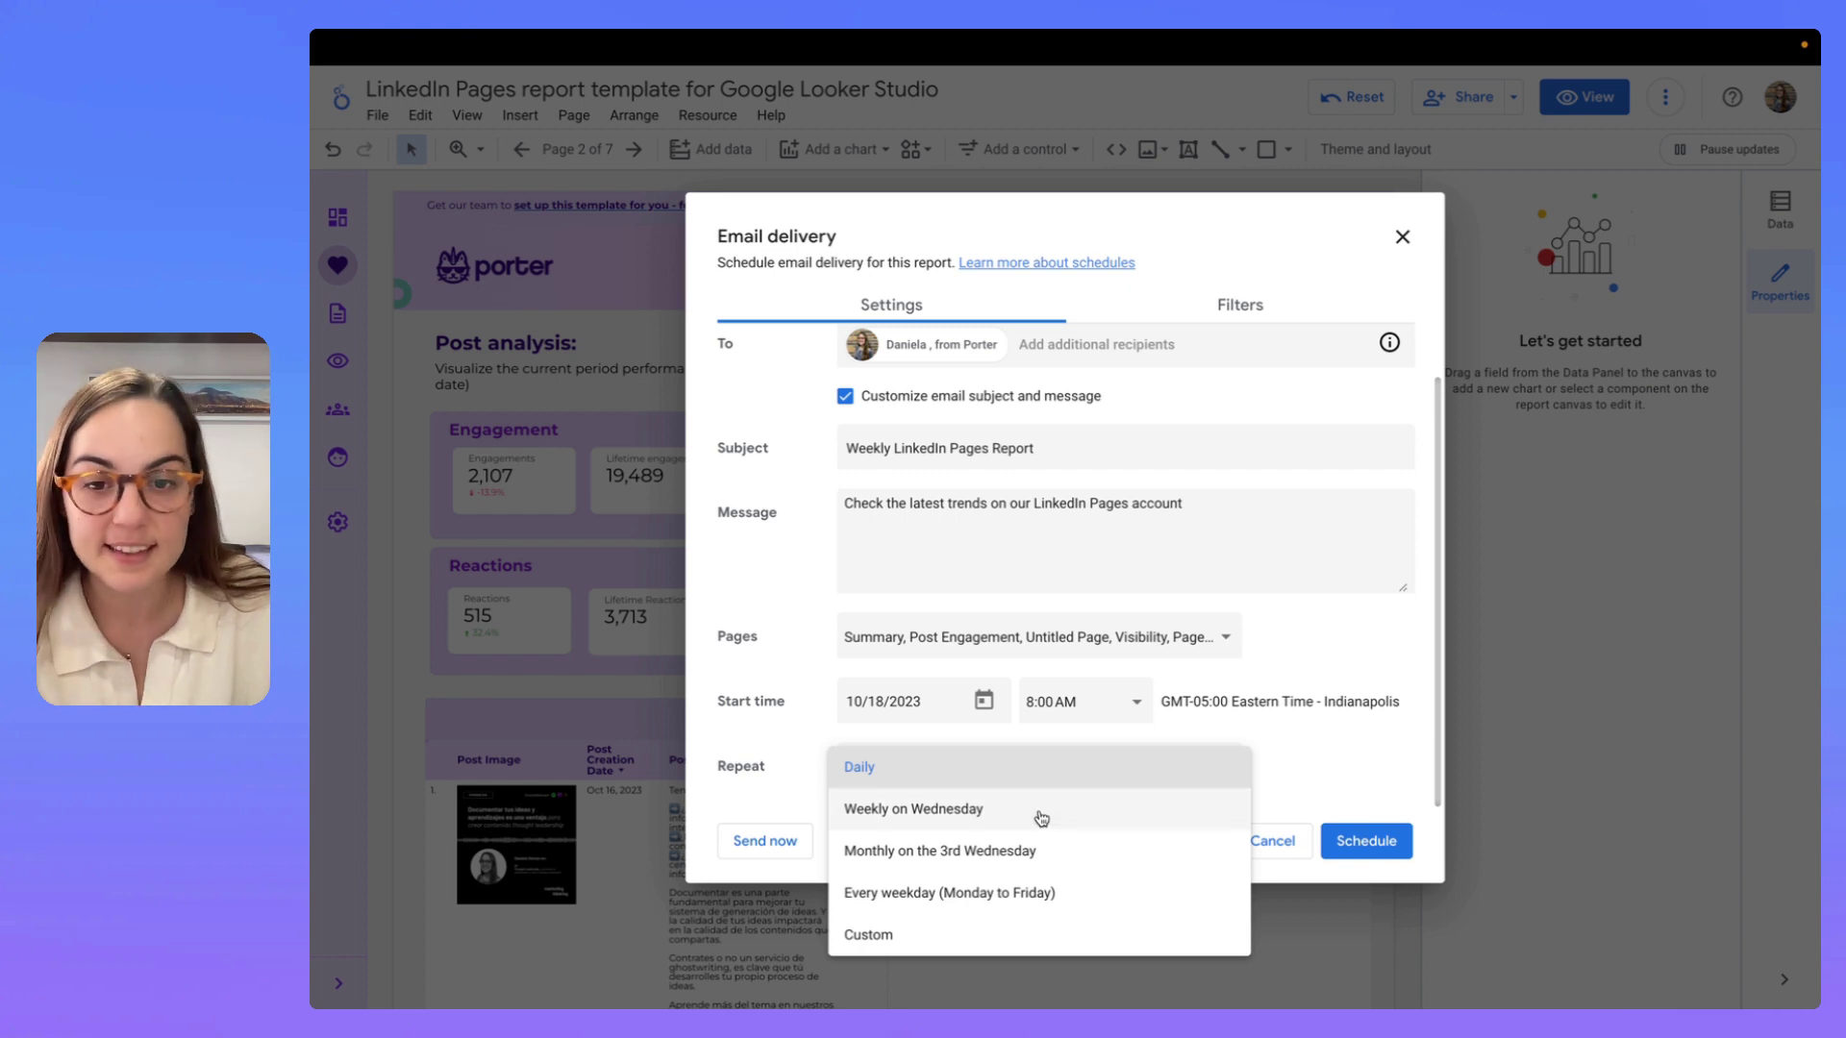
pyautogui.click(974, 823)
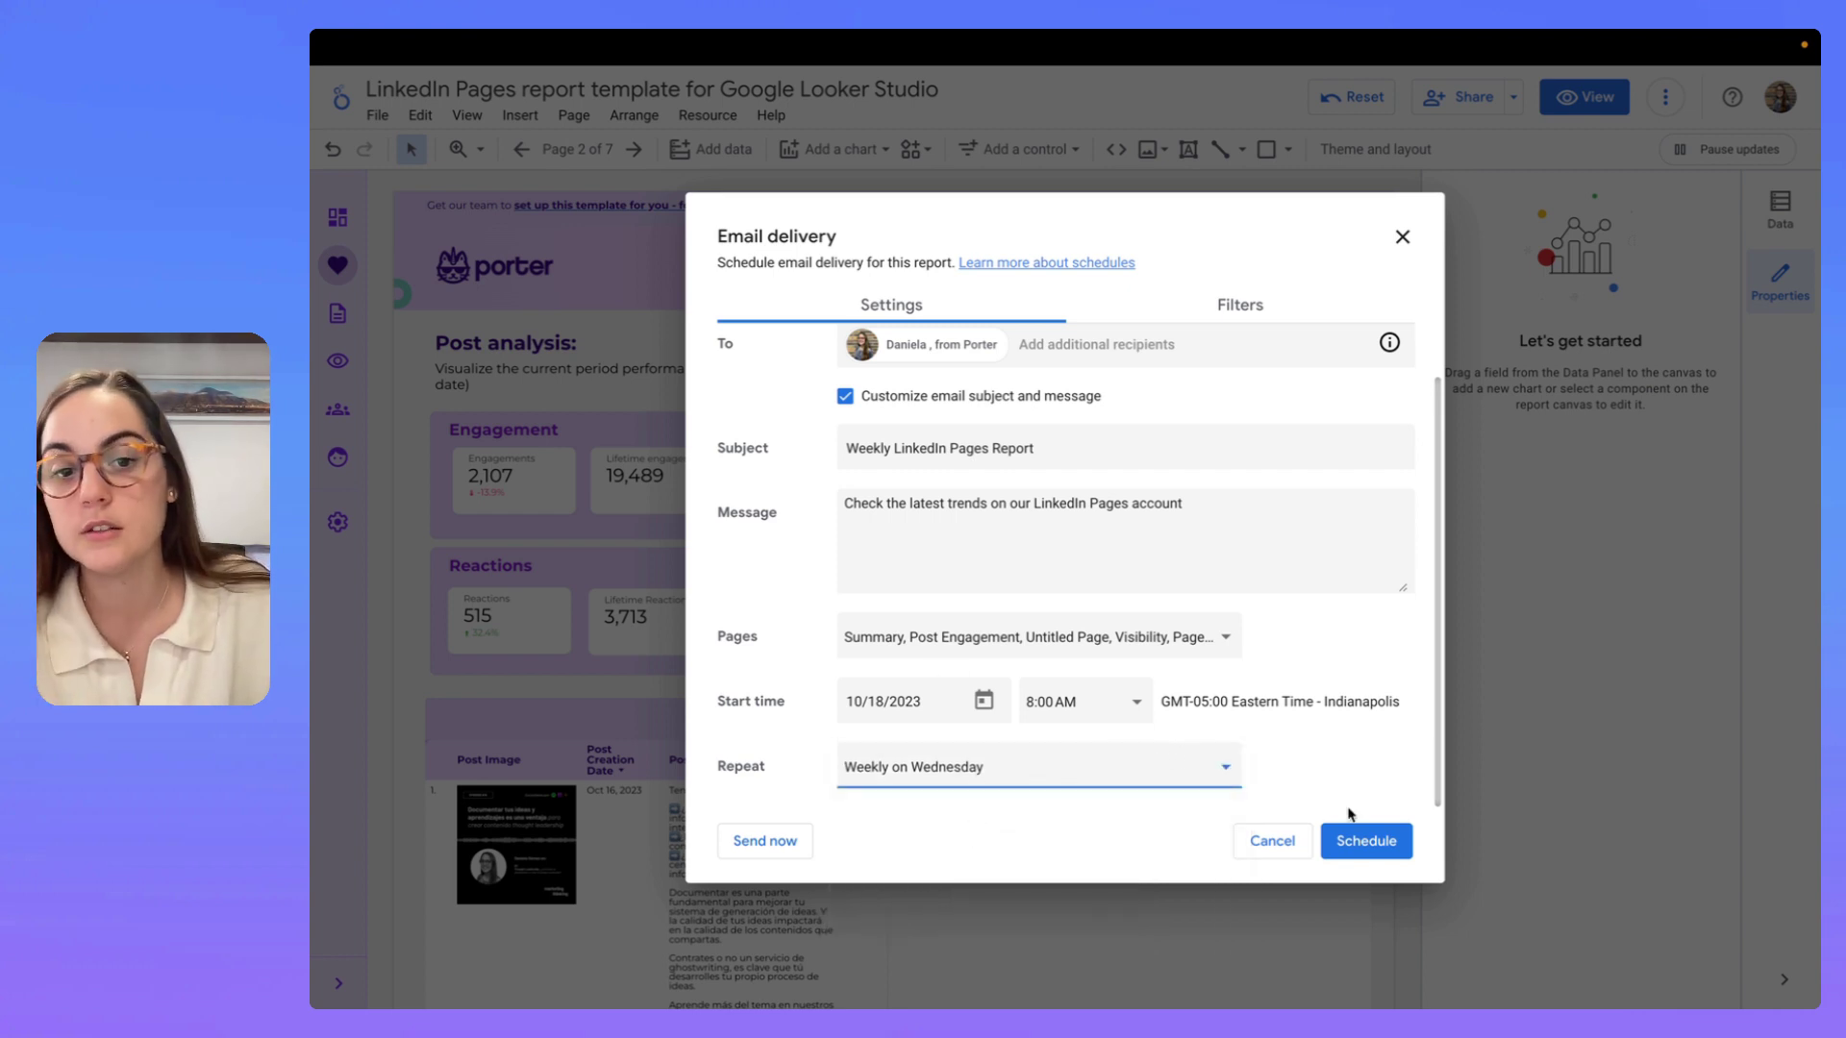
pyautogui.click(1361, 853)
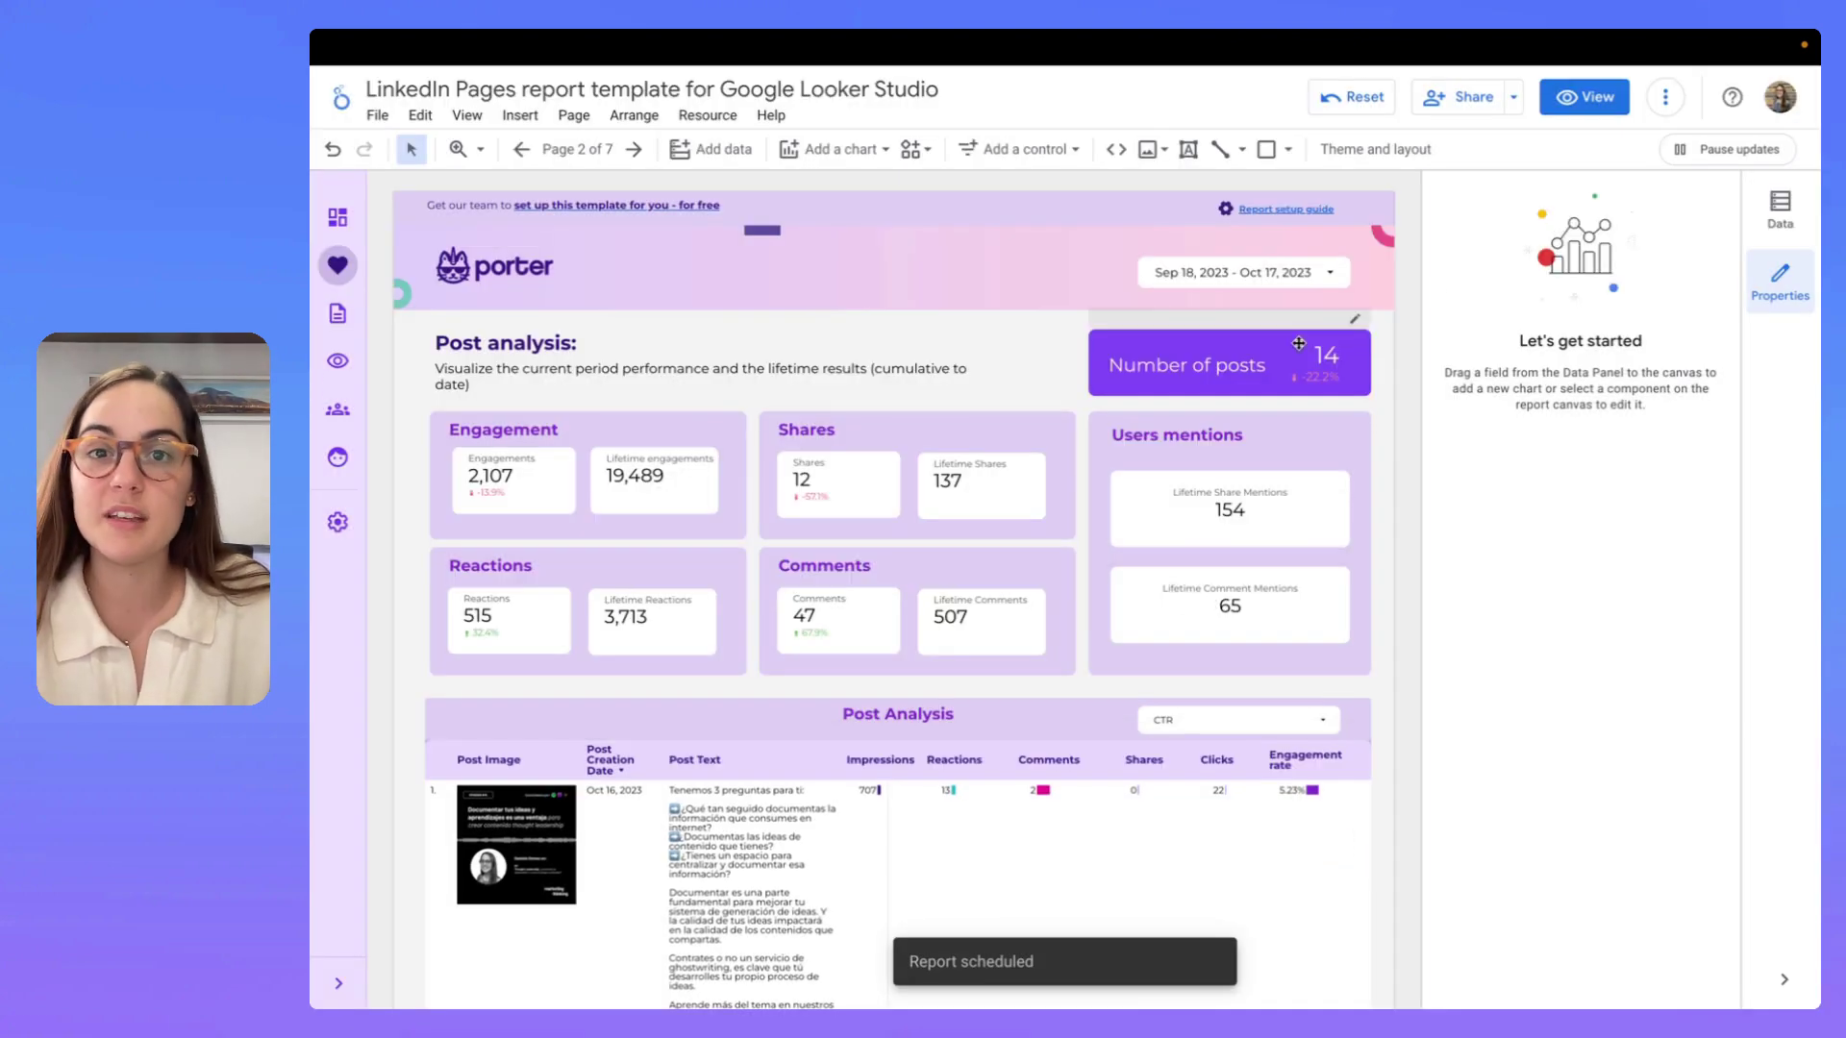
# Edit the existing delivery schedule to add Juan from Porter as a recipient, then save
pyautogui.click(1514, 102)
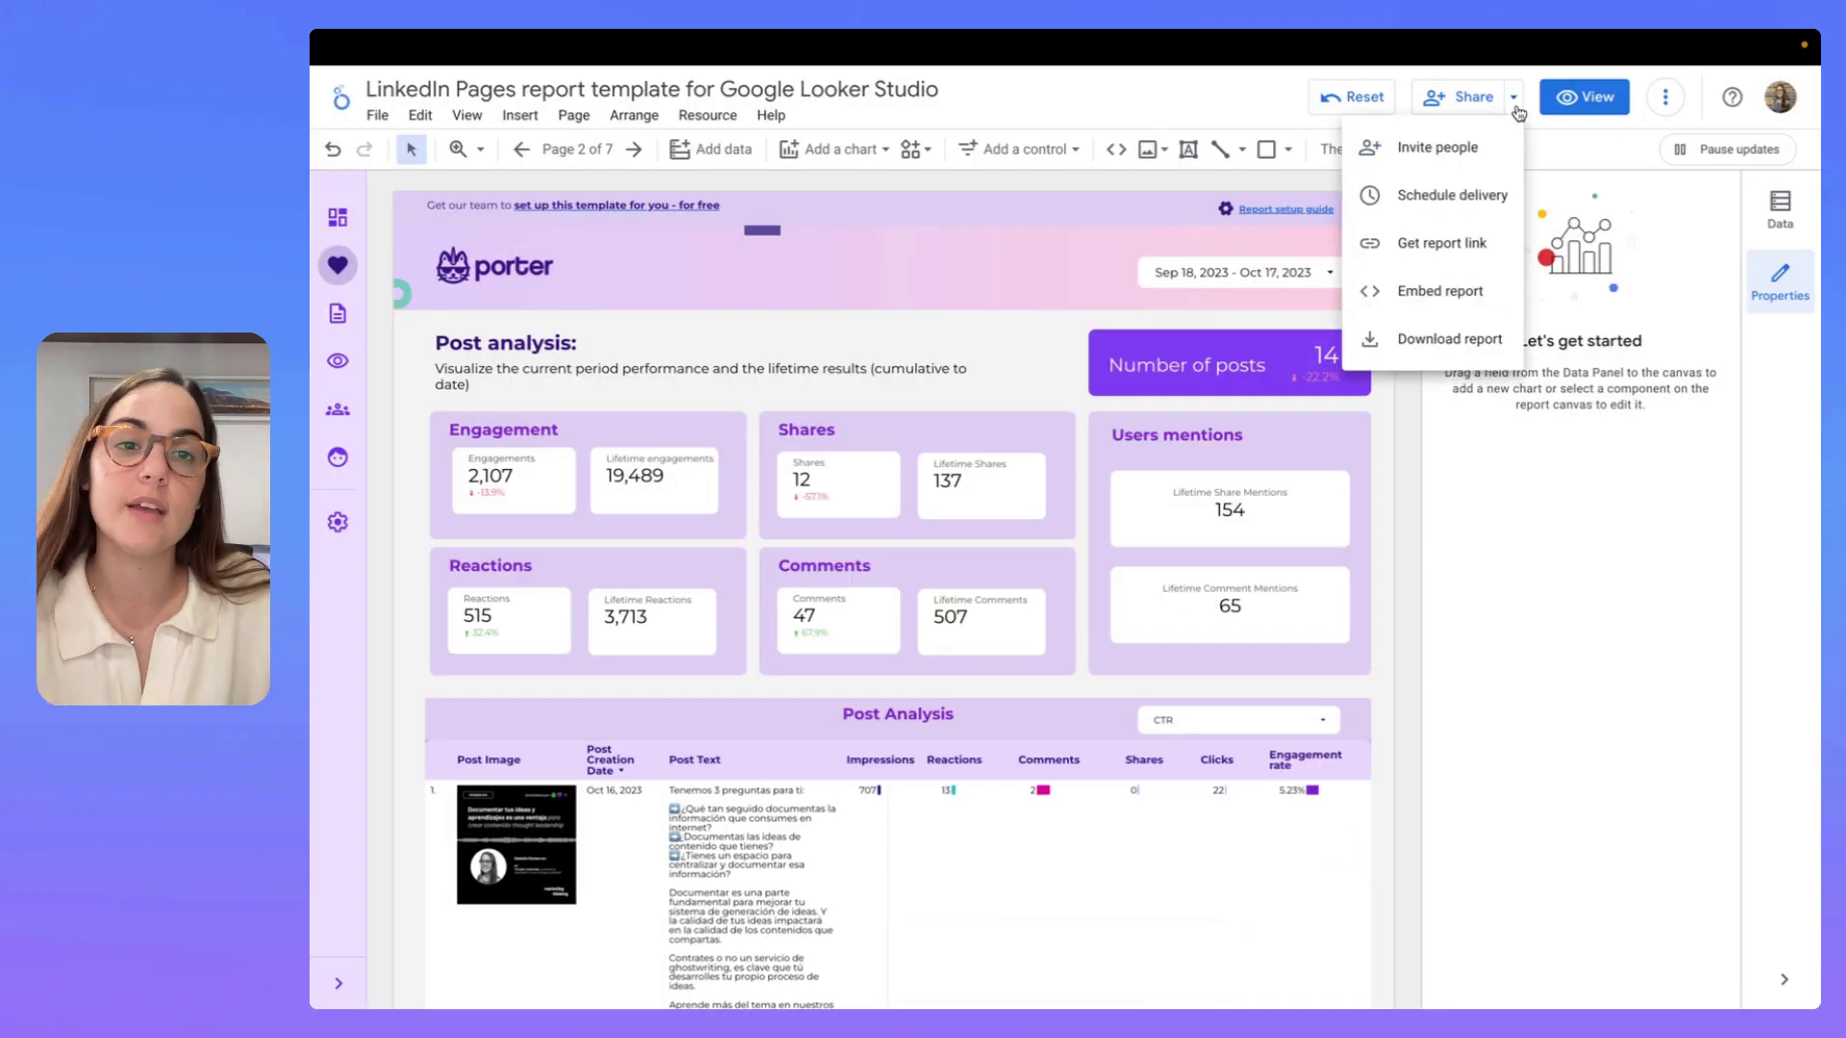
pyautogui.click(1468, 219)
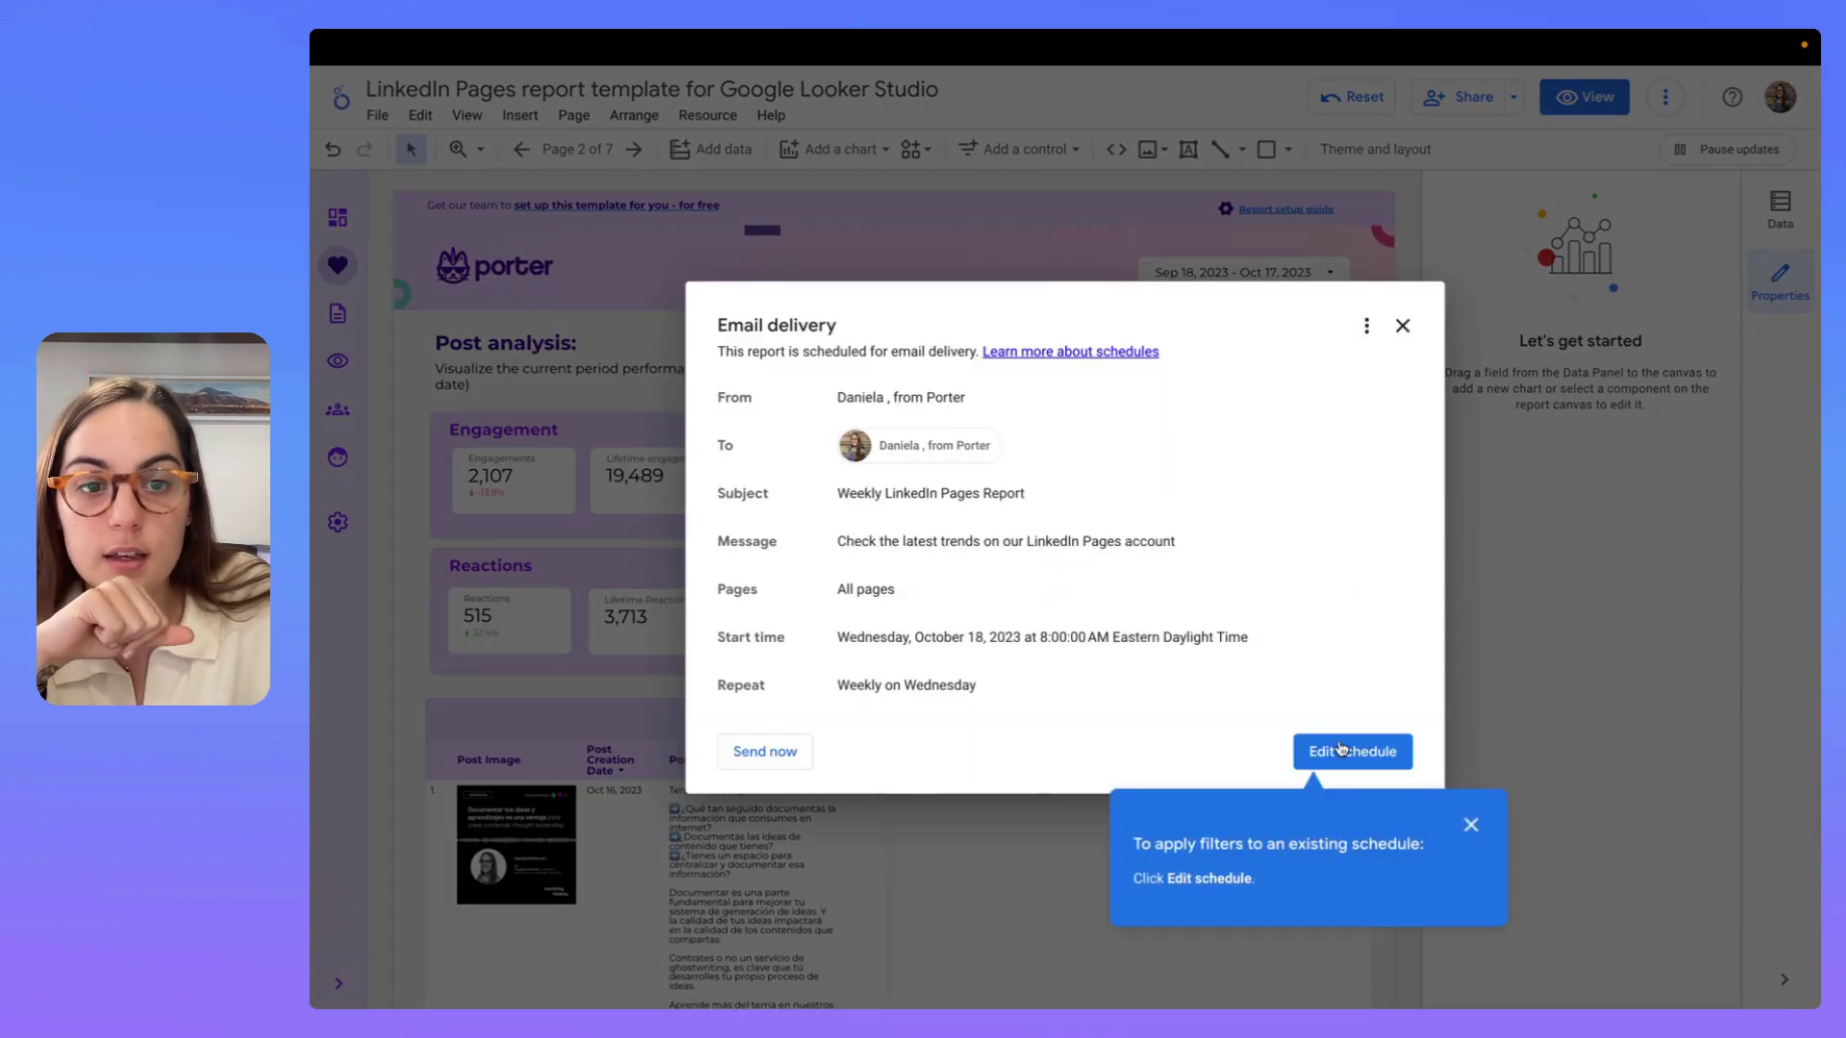
pyautogui.click(1341, 750)
pyautogui.click(1091, 410)
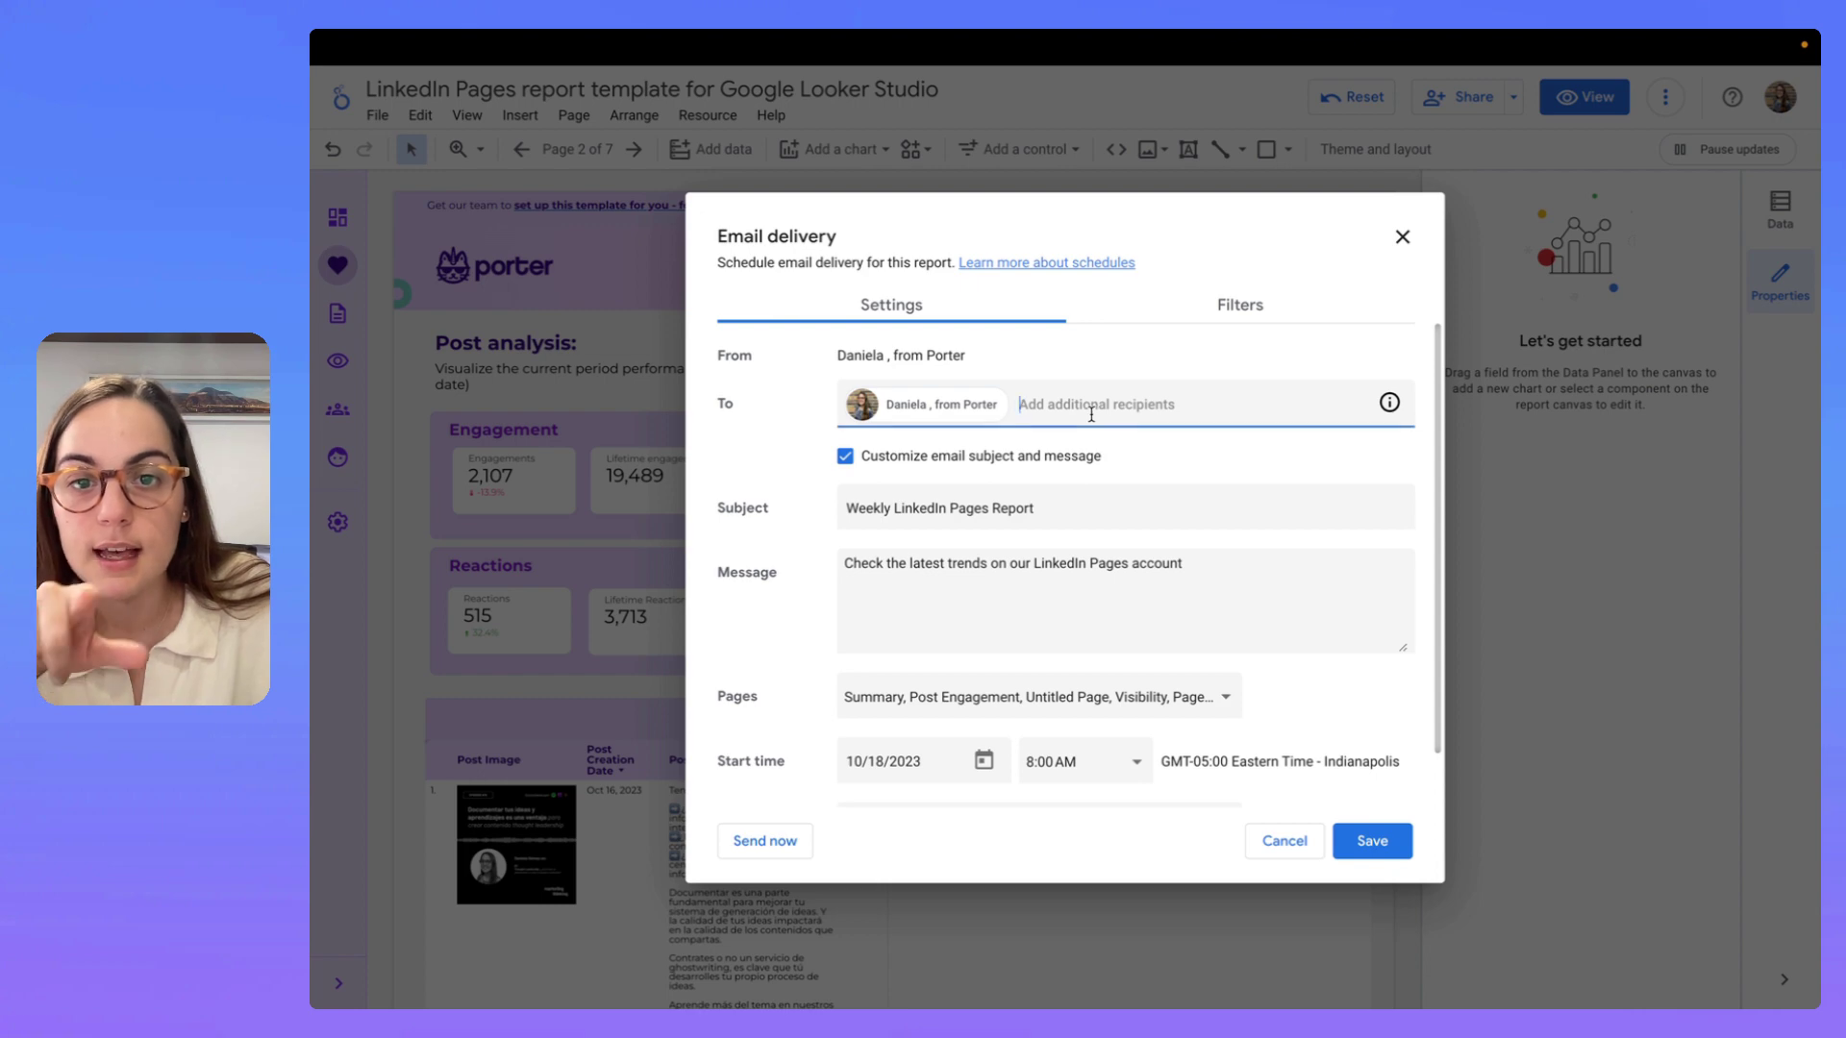
pyautogui.write('juan')
pyautogui.click(1118, 459)
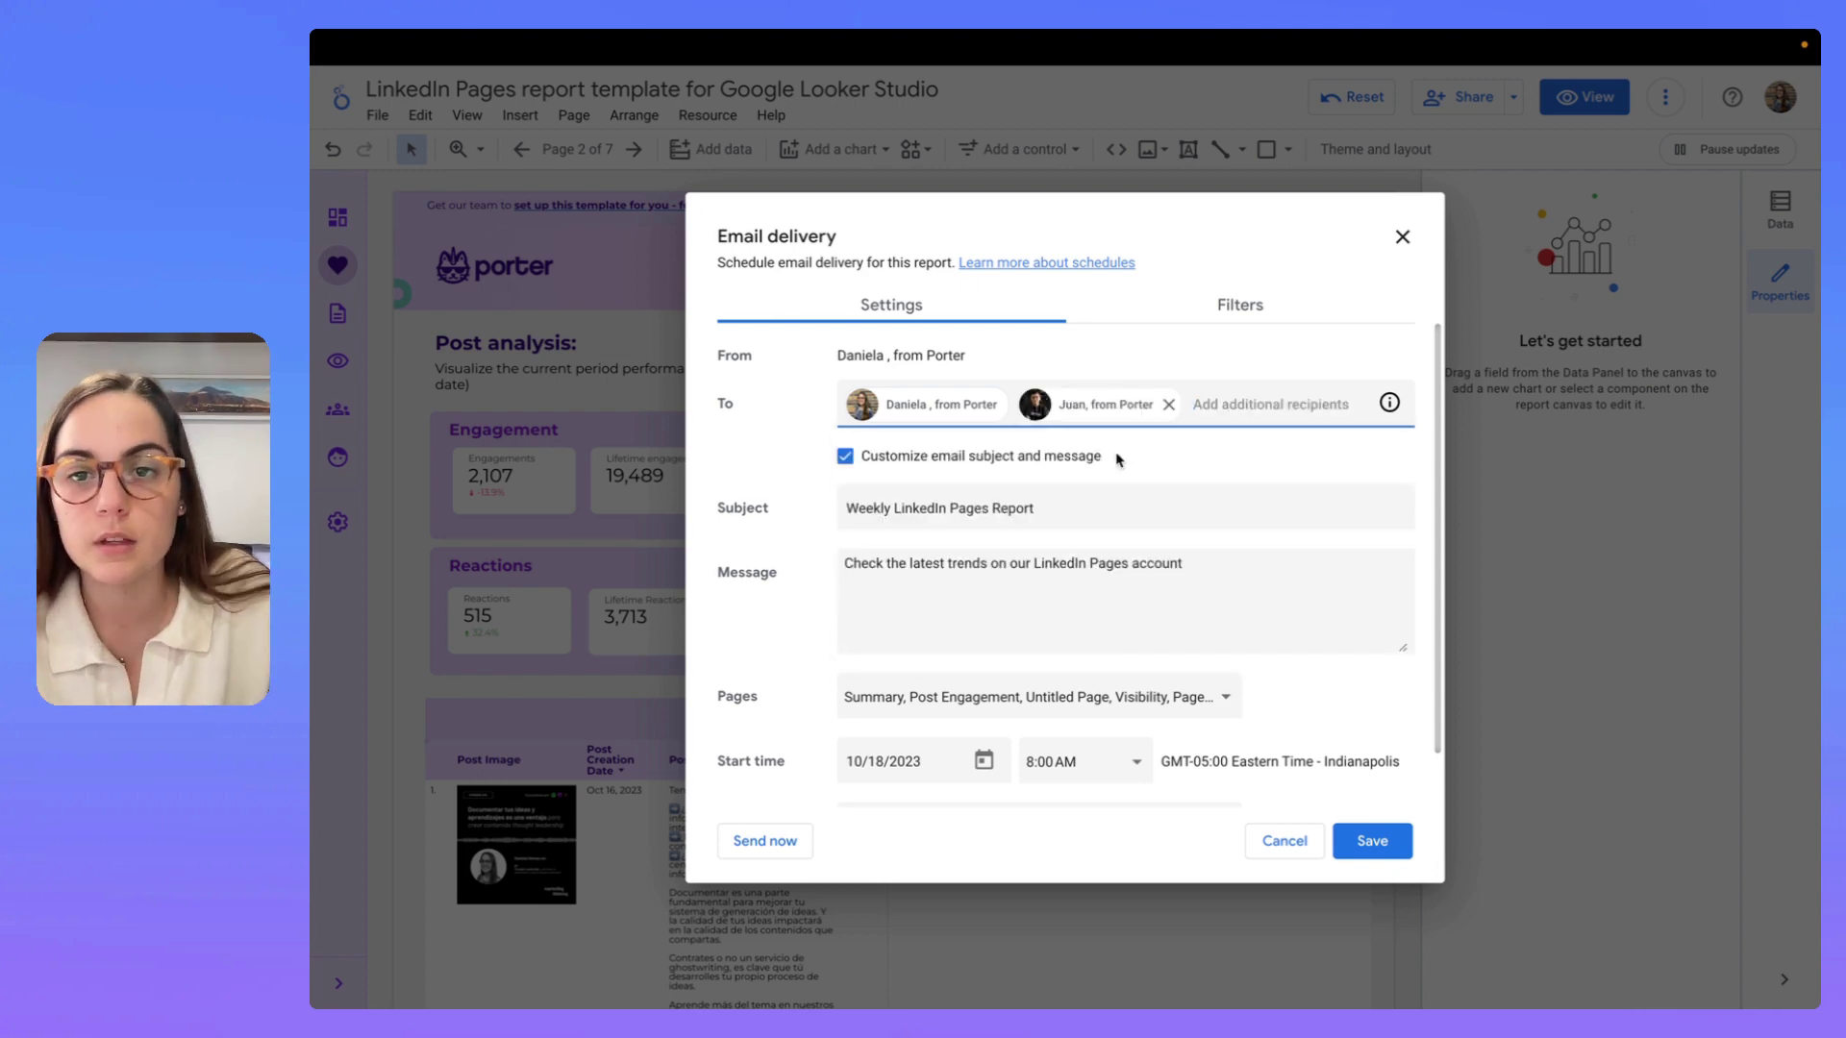
pyautogui.click(1375, 841)
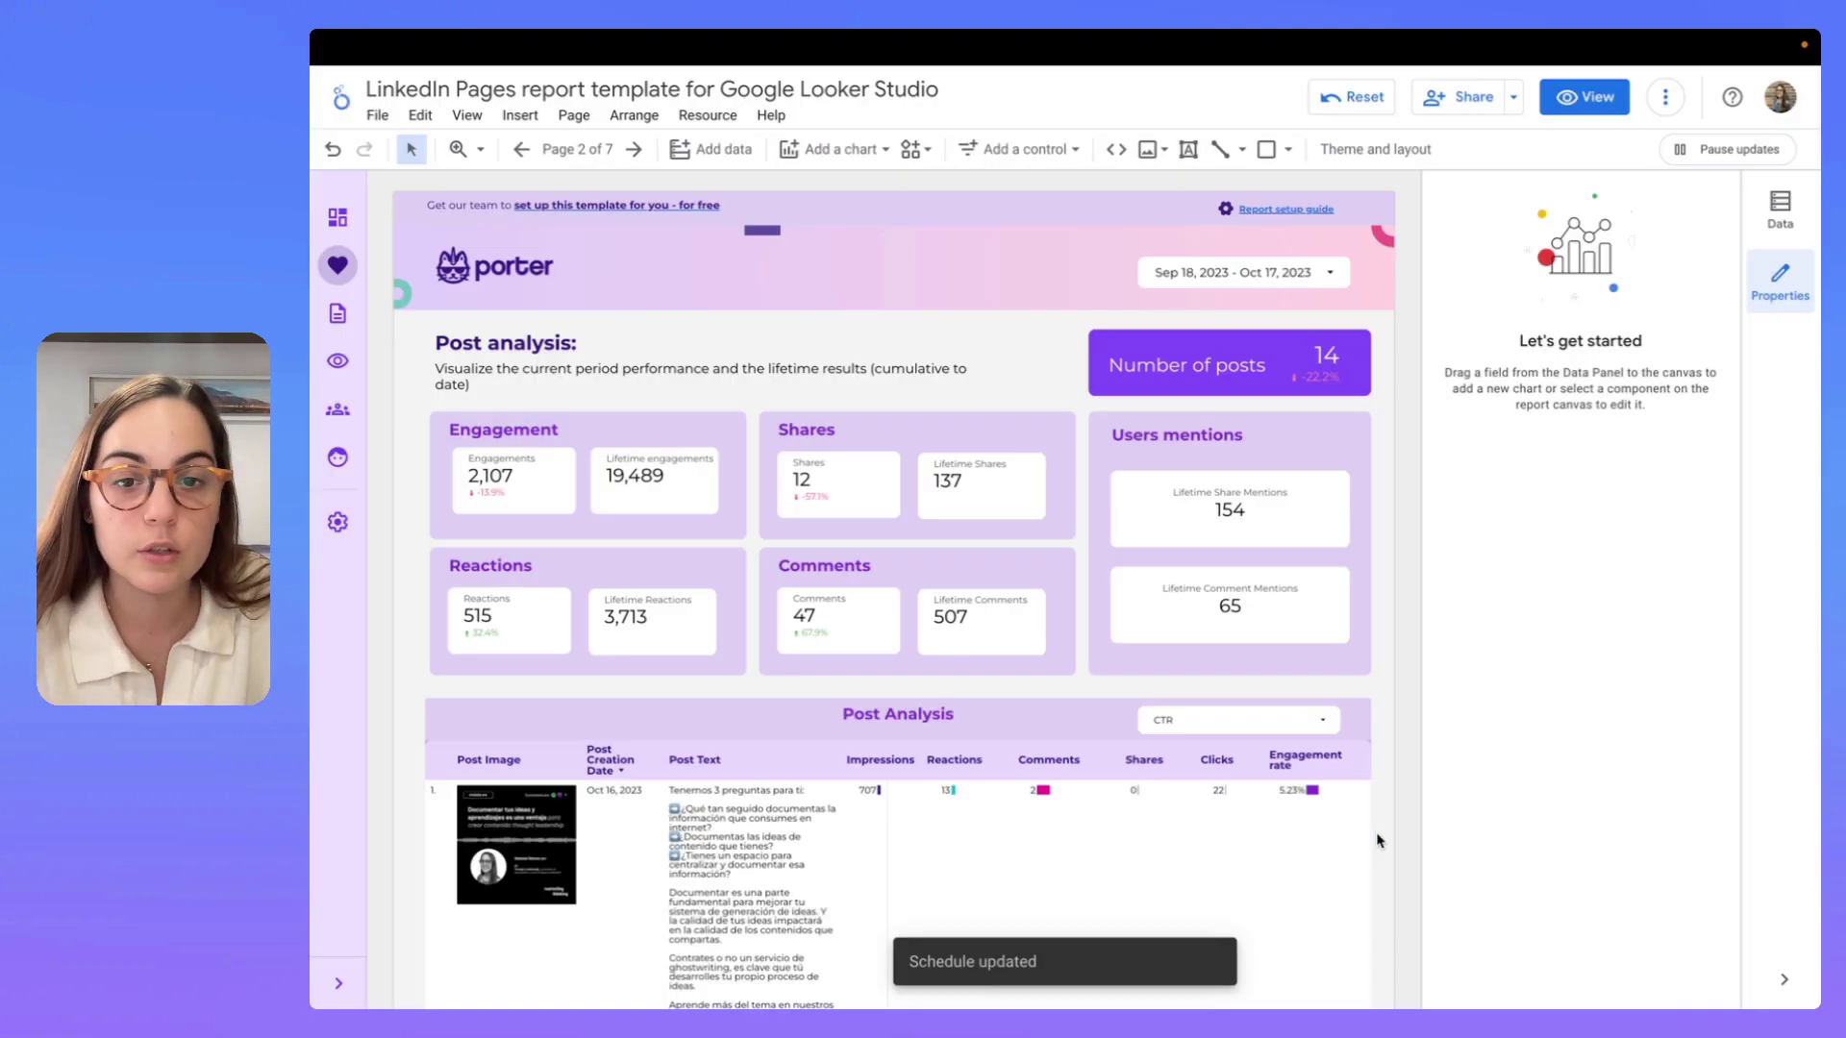